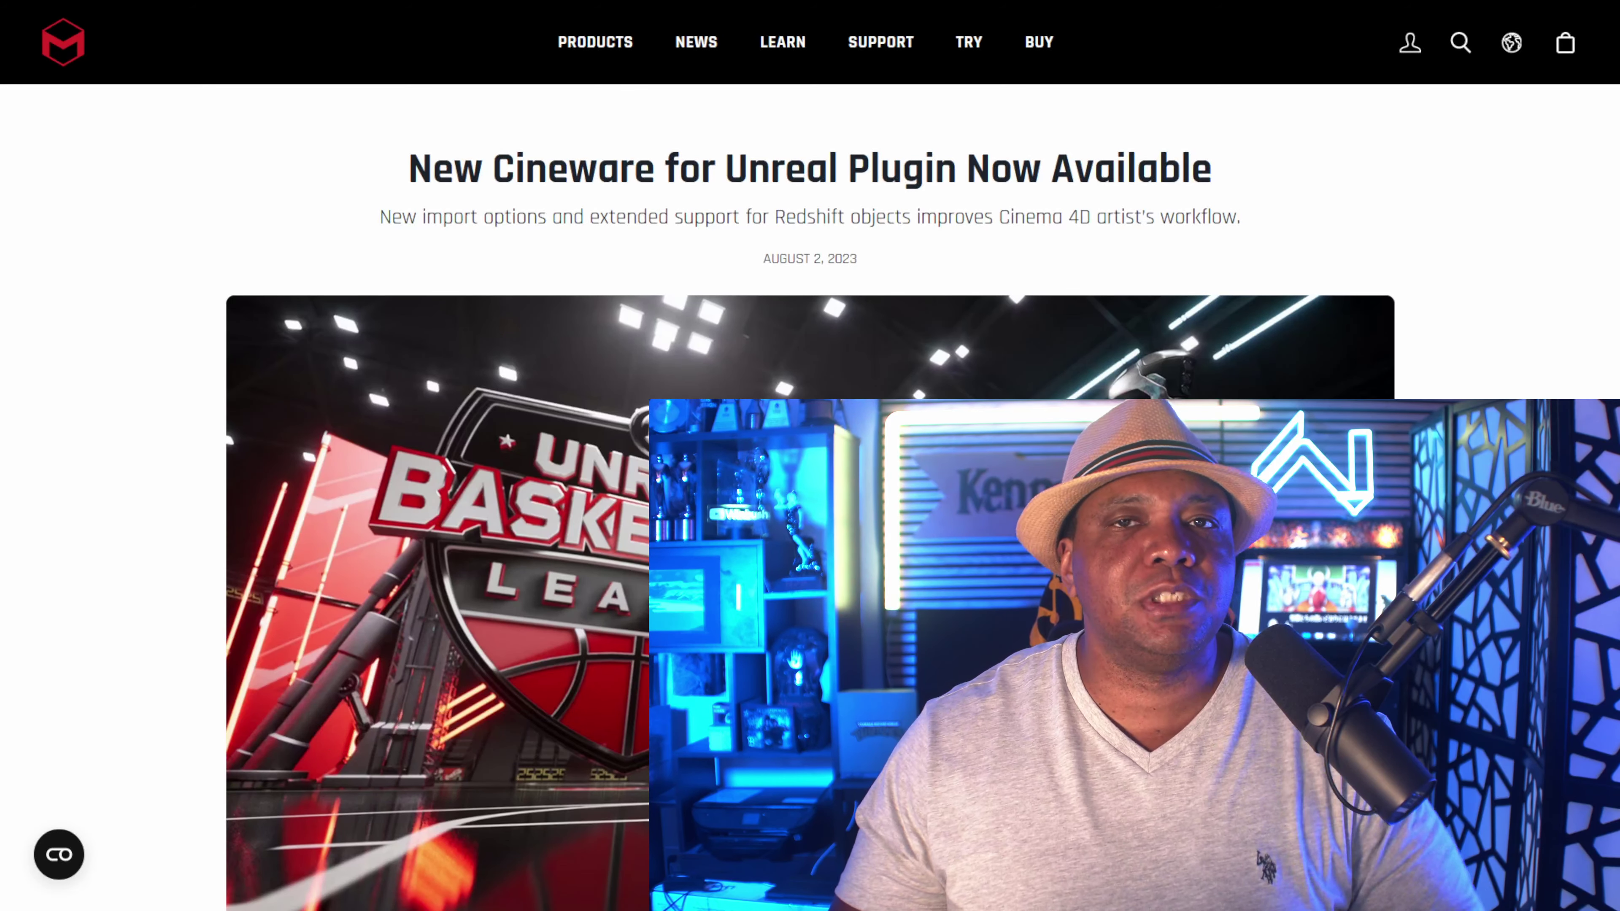
Step: Open the Cineware product page on the Maxon website and scroll to its Unreal section
scroll(1461, 427, "down", 10)
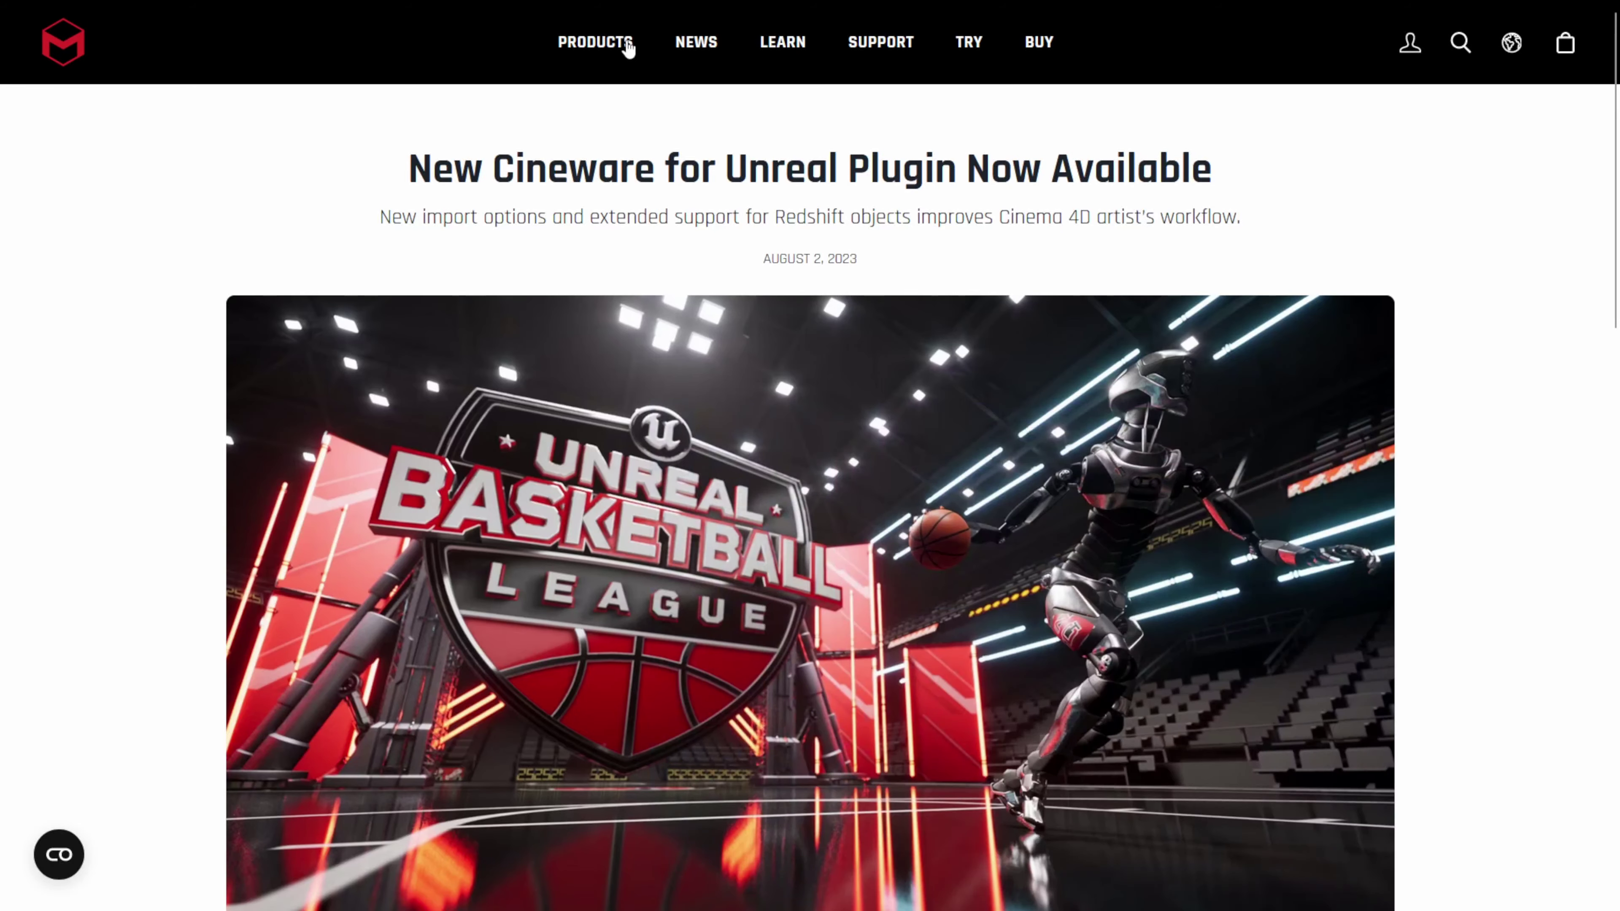
mouse_move(628, 48)
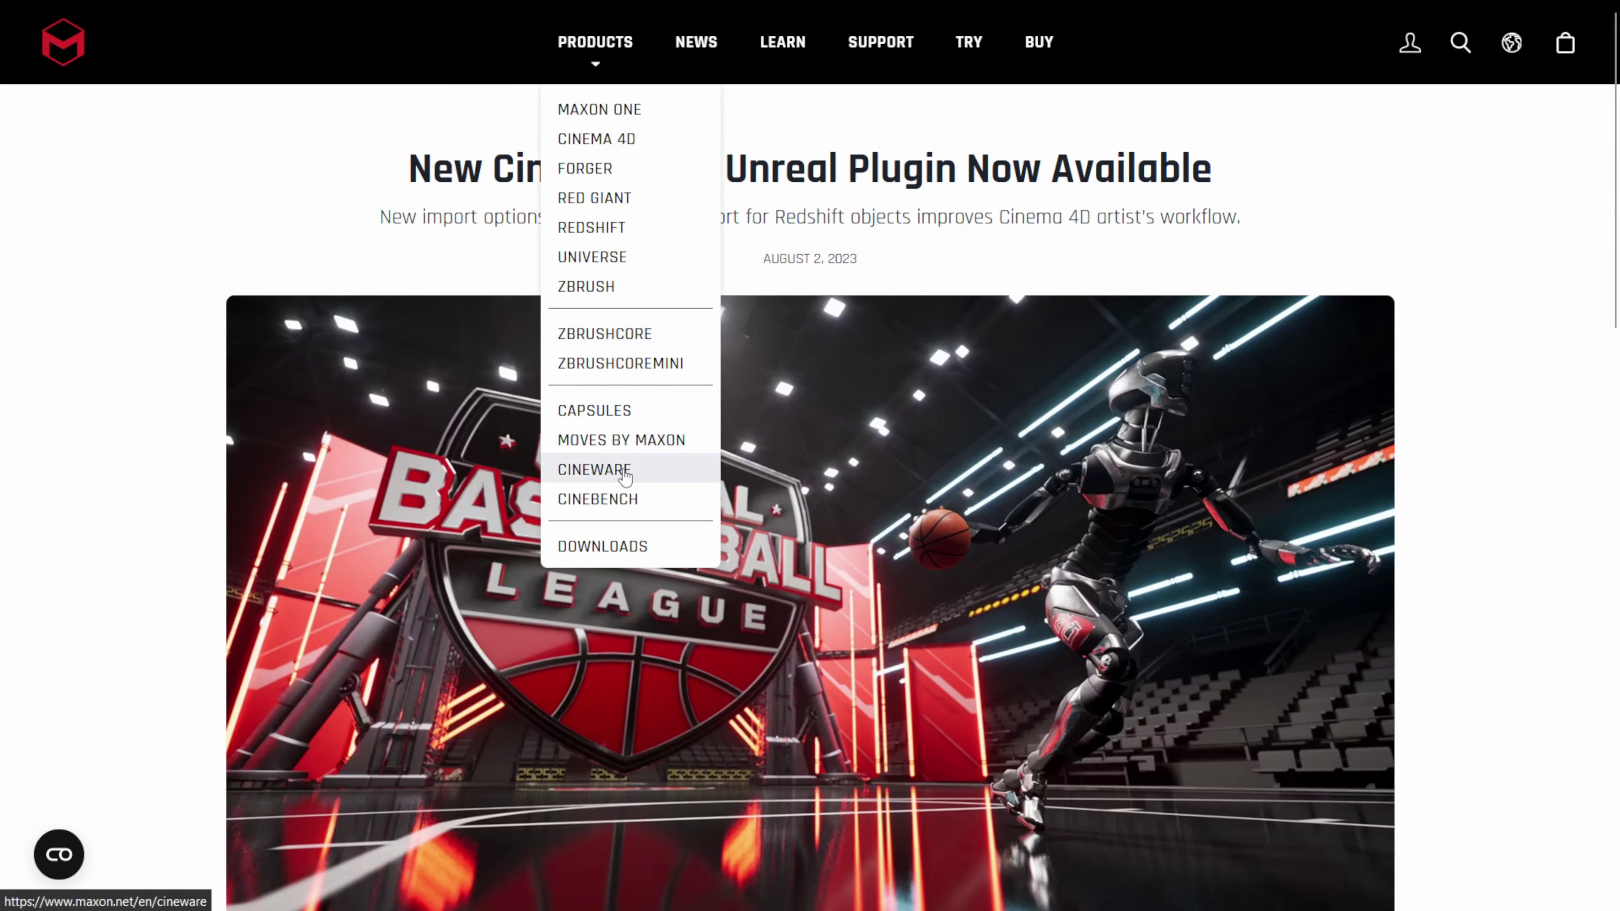
left_click(659, 476)
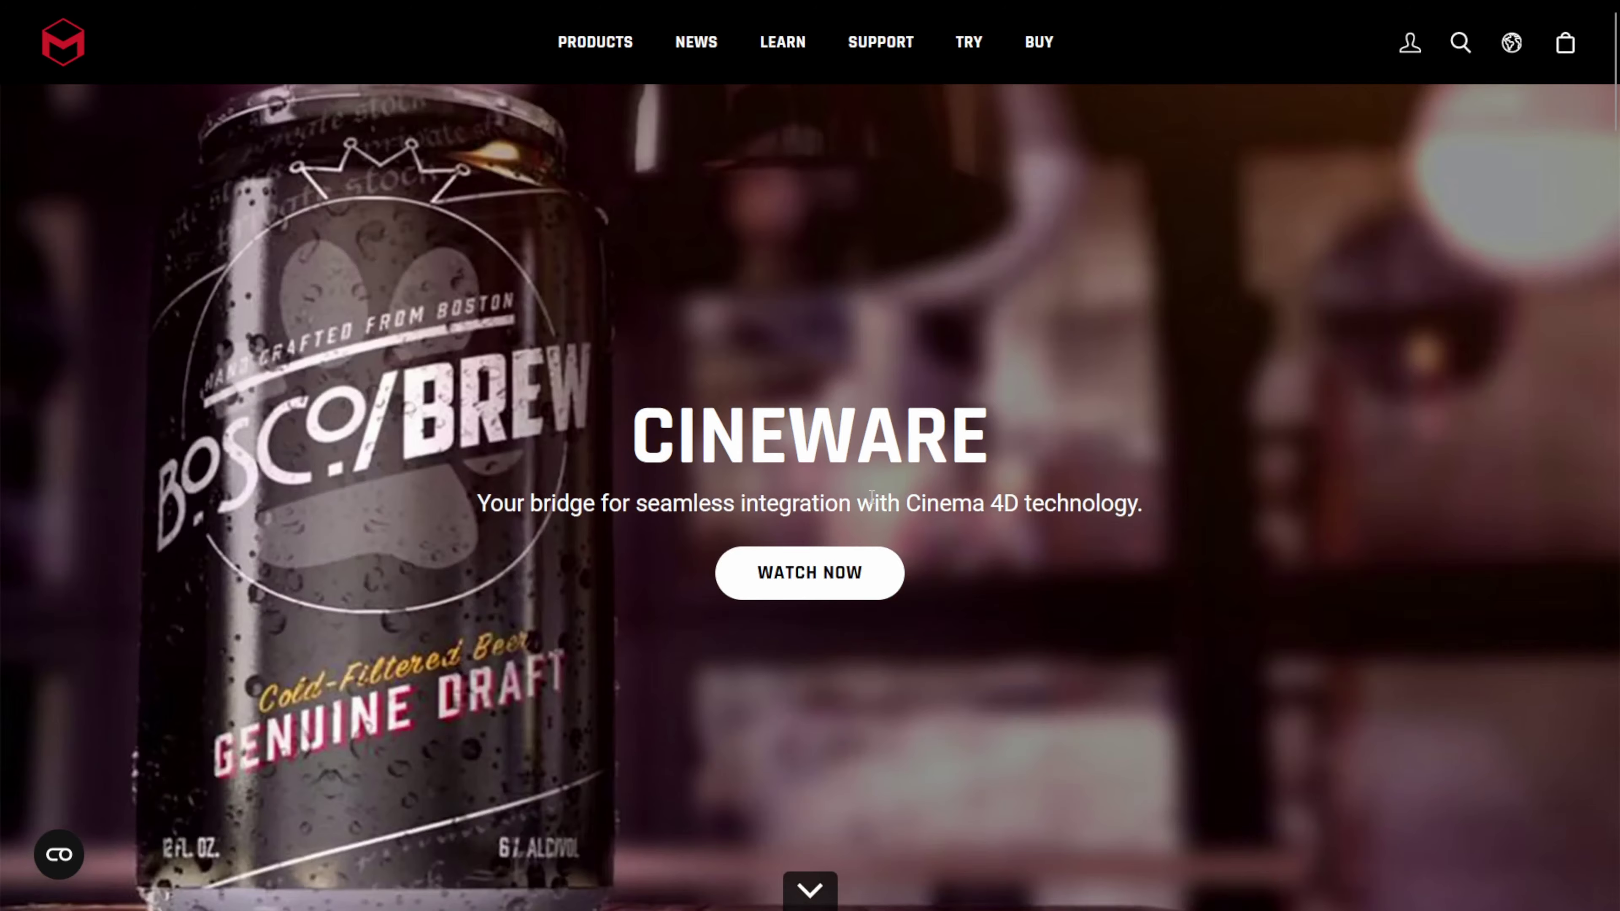
scroll(920, 499, "down", 10)
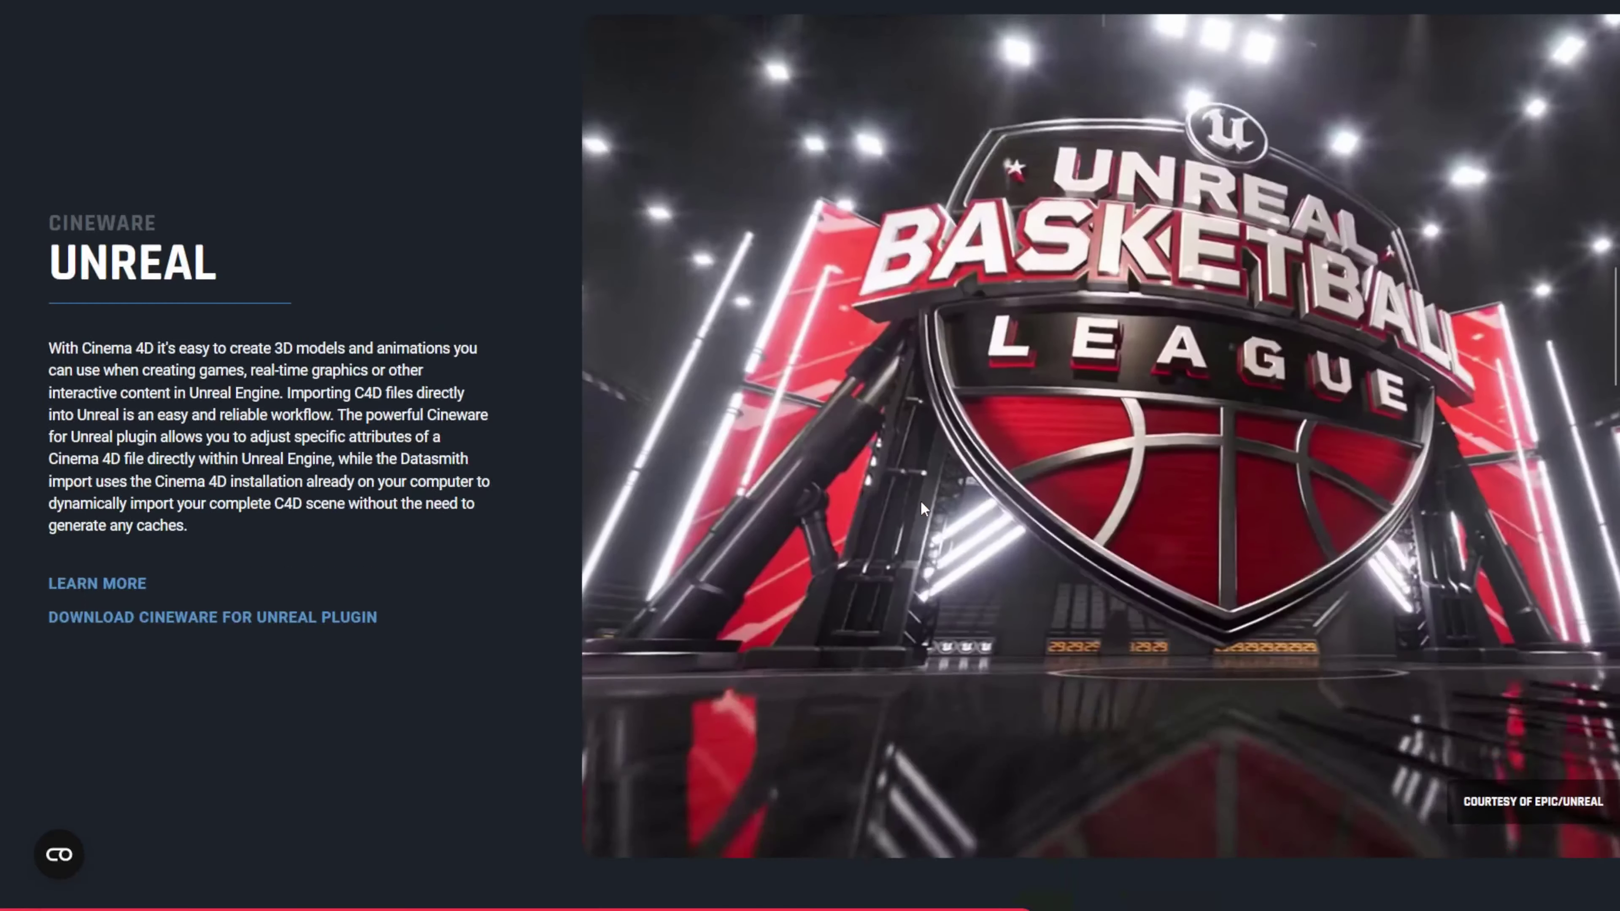
scroll(920, 497, "up", 3)
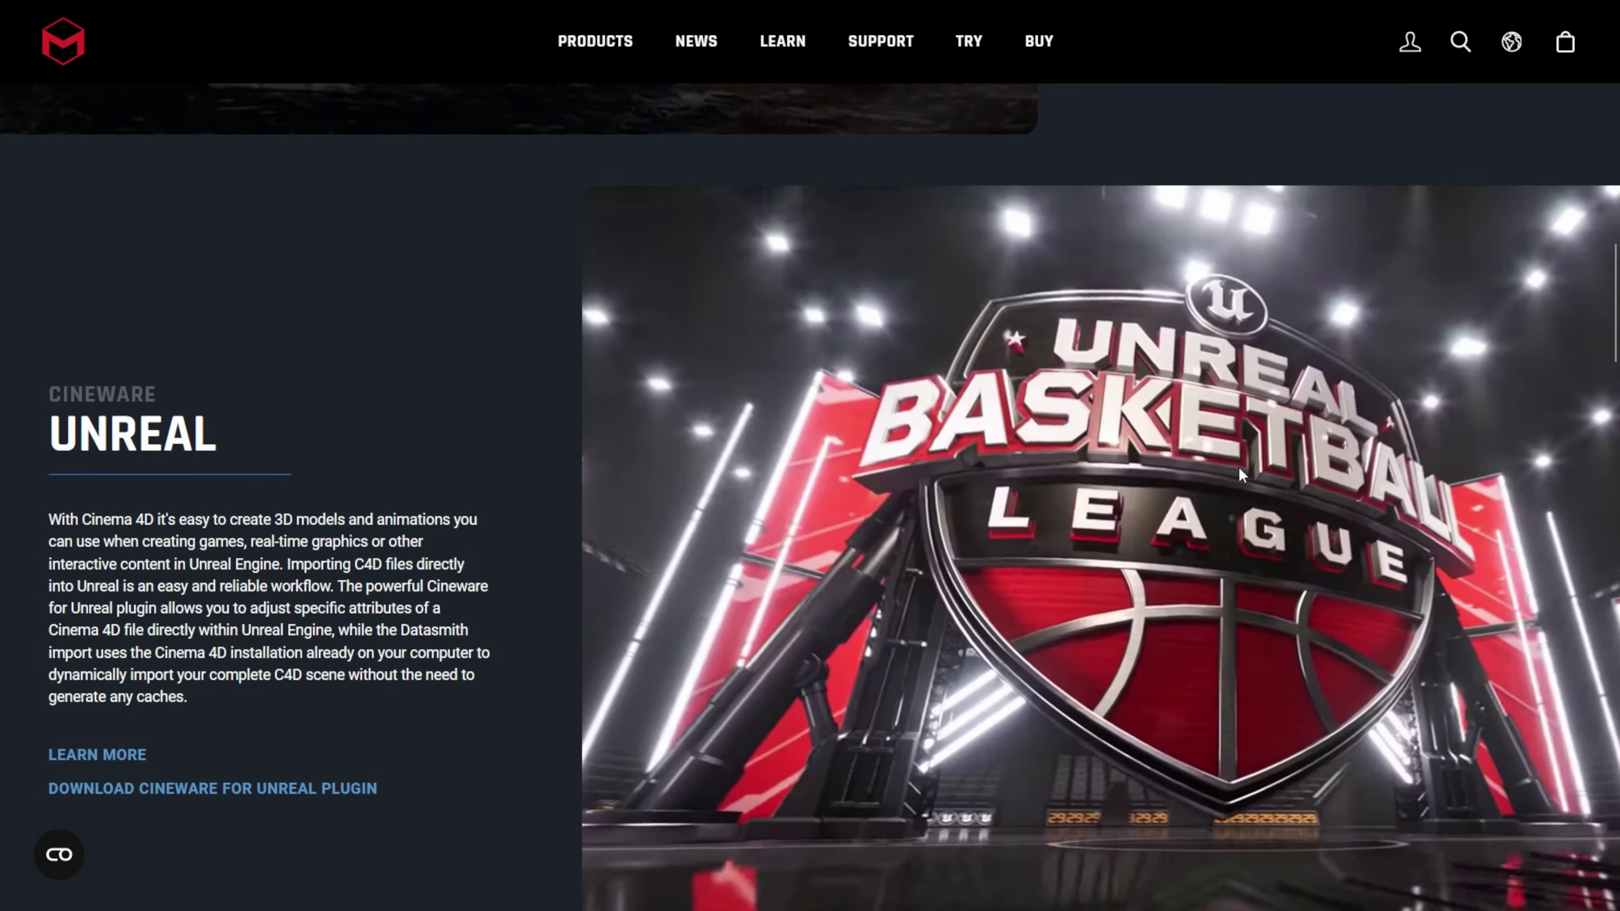
scroll(1239, 469, "down", 2)
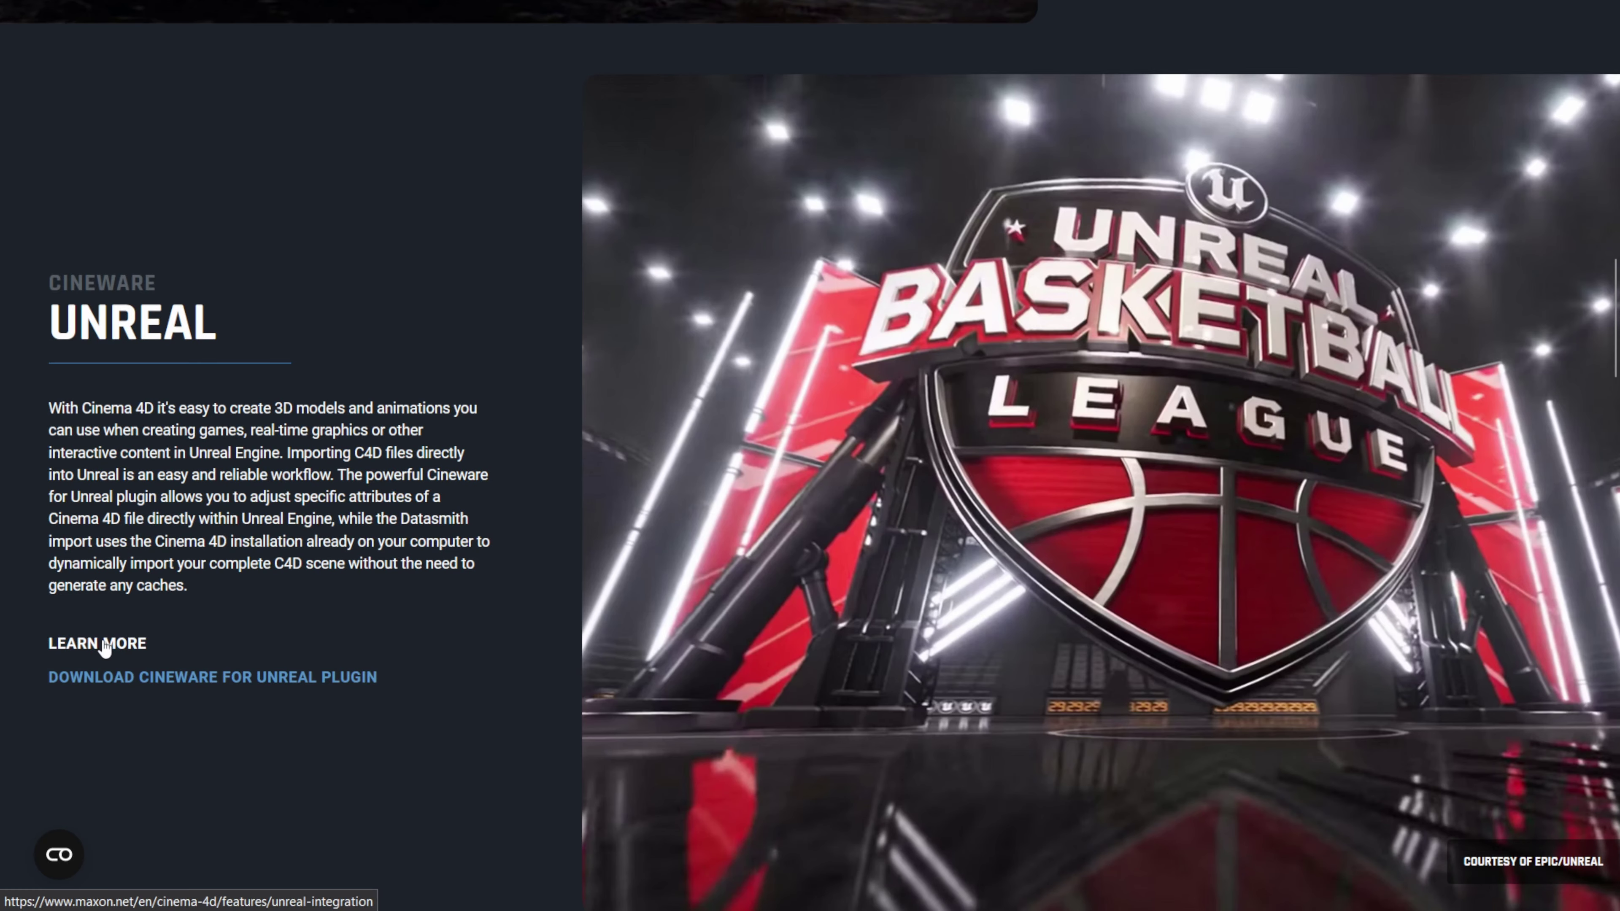
Step: Open the Cinema 4D Unreal integration page and scroll down to the installer downloads
left_click(126, 646)
scroll(964, 604, "down", 15)
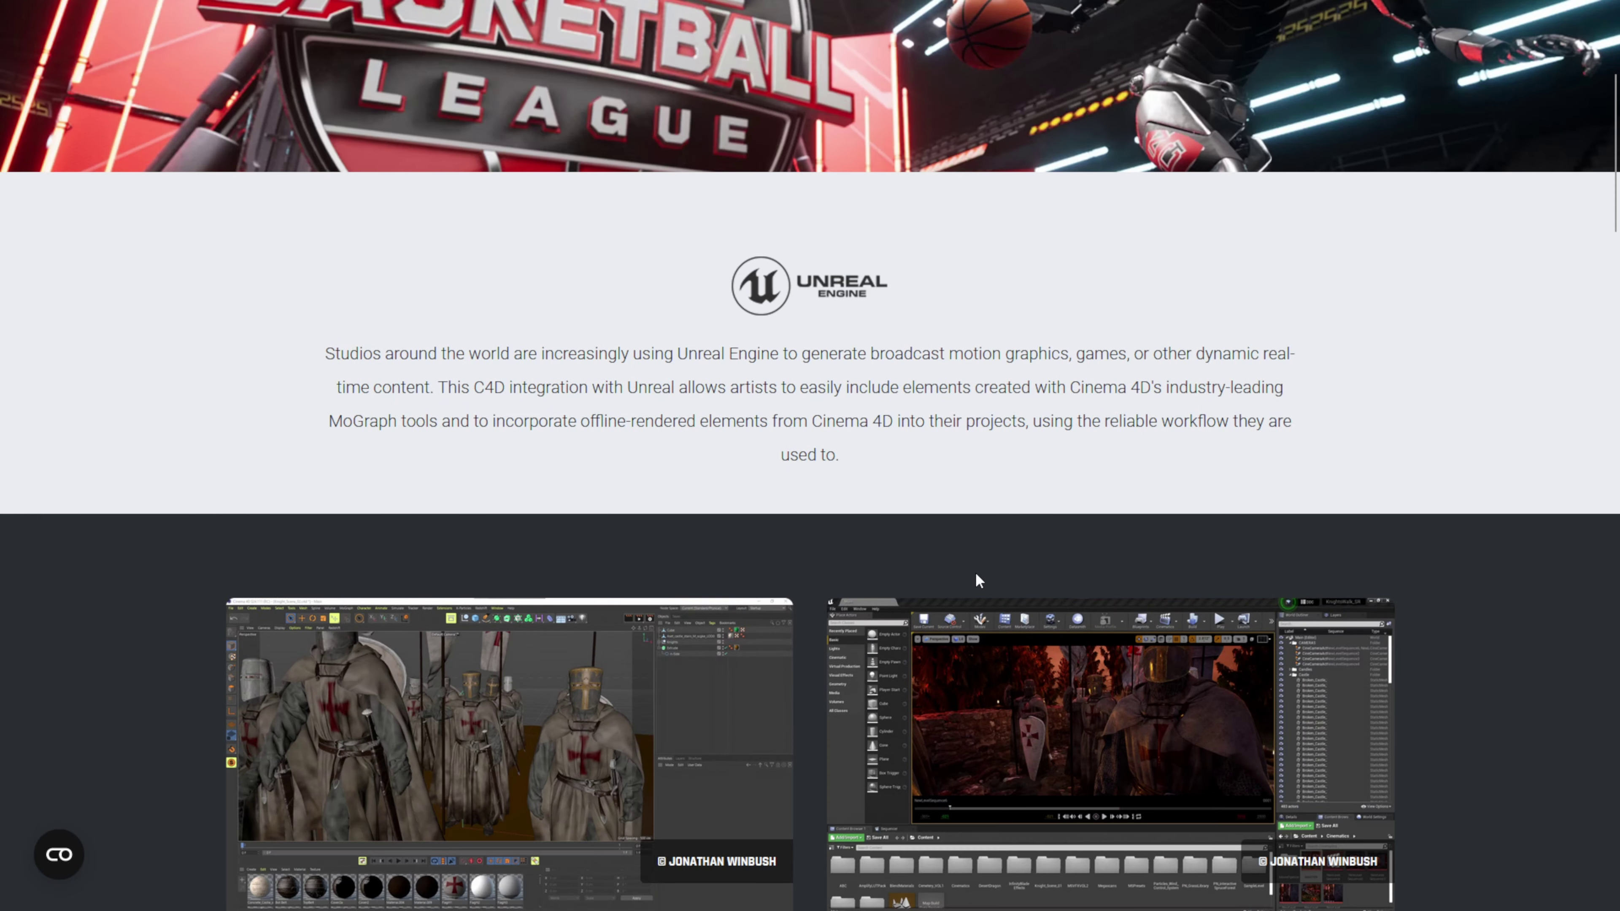
scroll(1093, 550, "down", 4)
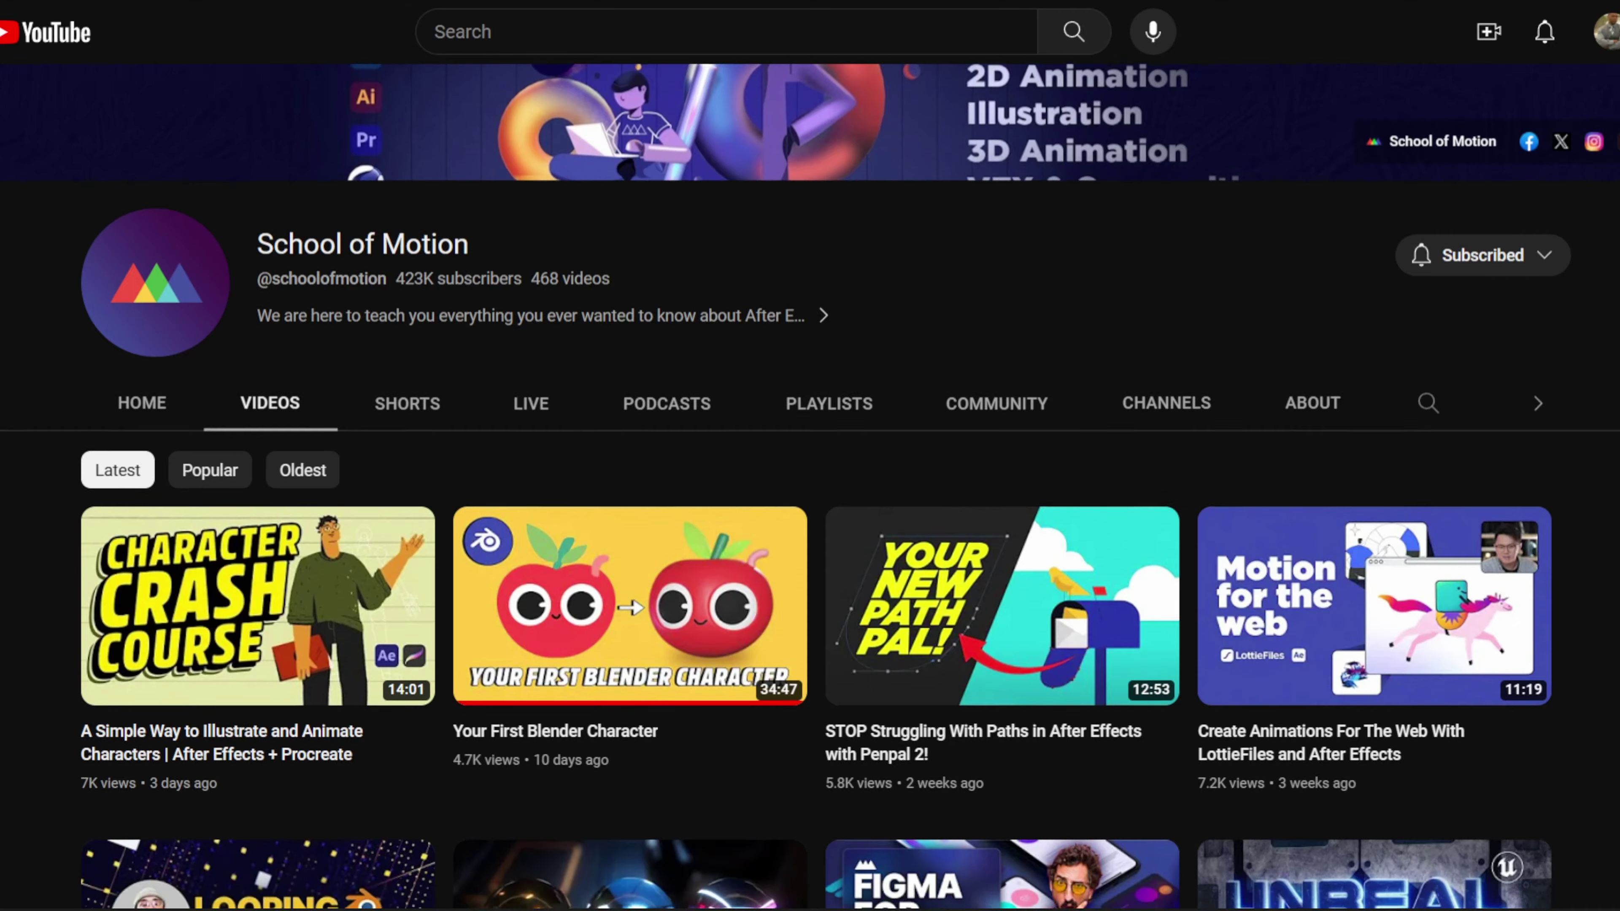
Step: Scroll the School of Motion Videos tab to 'This Can't Be Unreal!? | The C4D To Unreal Workflow'
scroll(817, 511, "down", 15)
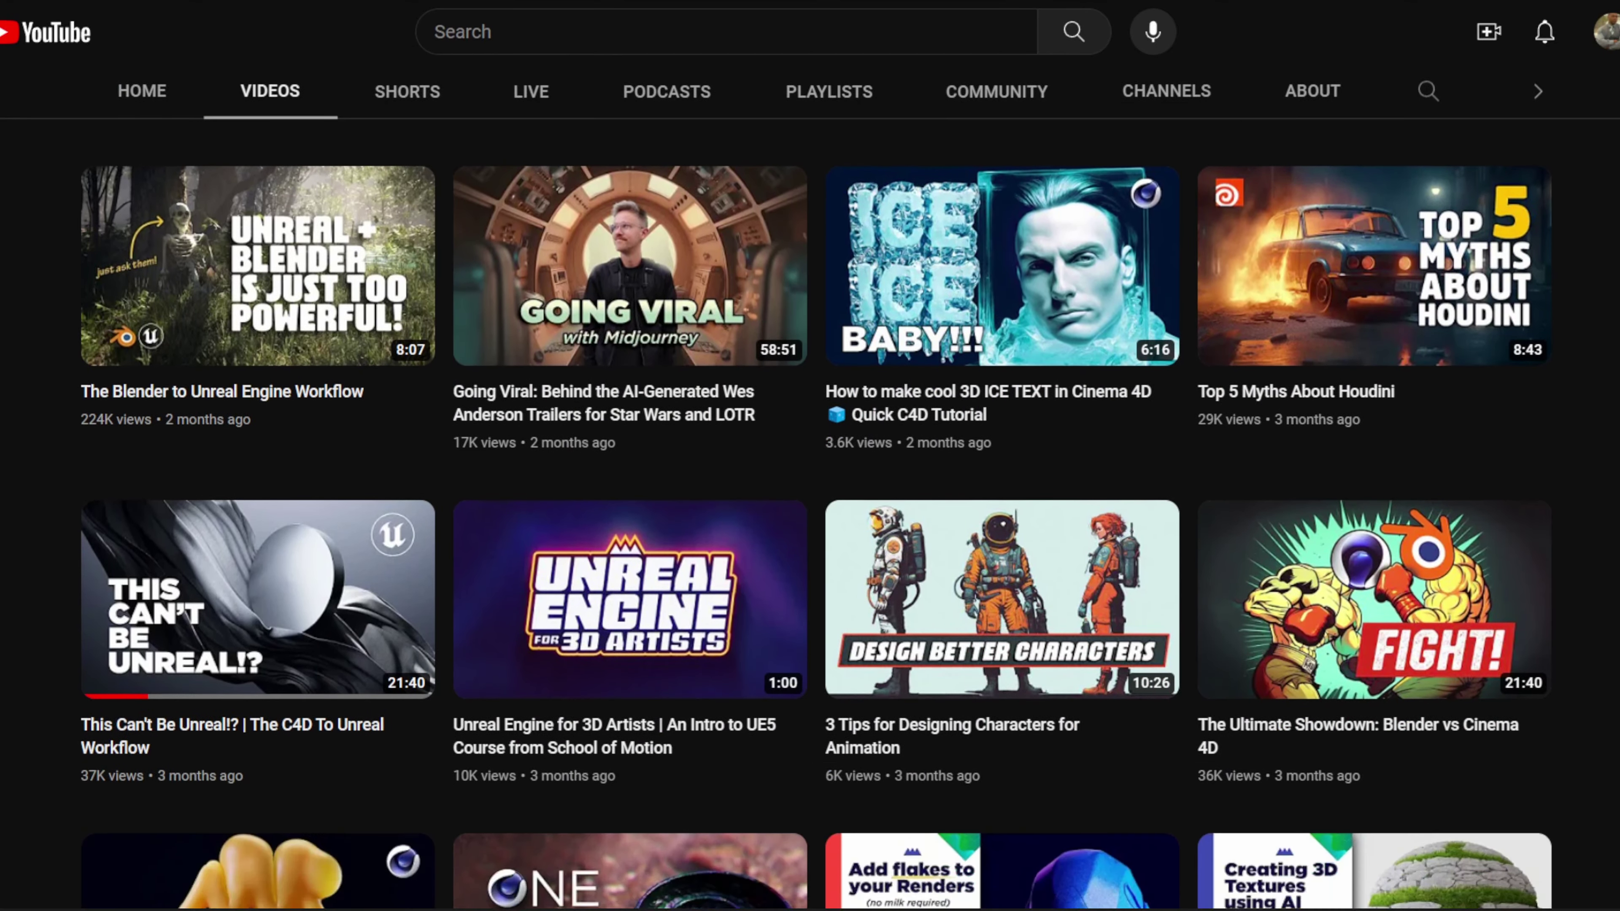
scroll(400, 771, "down", 1)
mouse_move(136, 577)
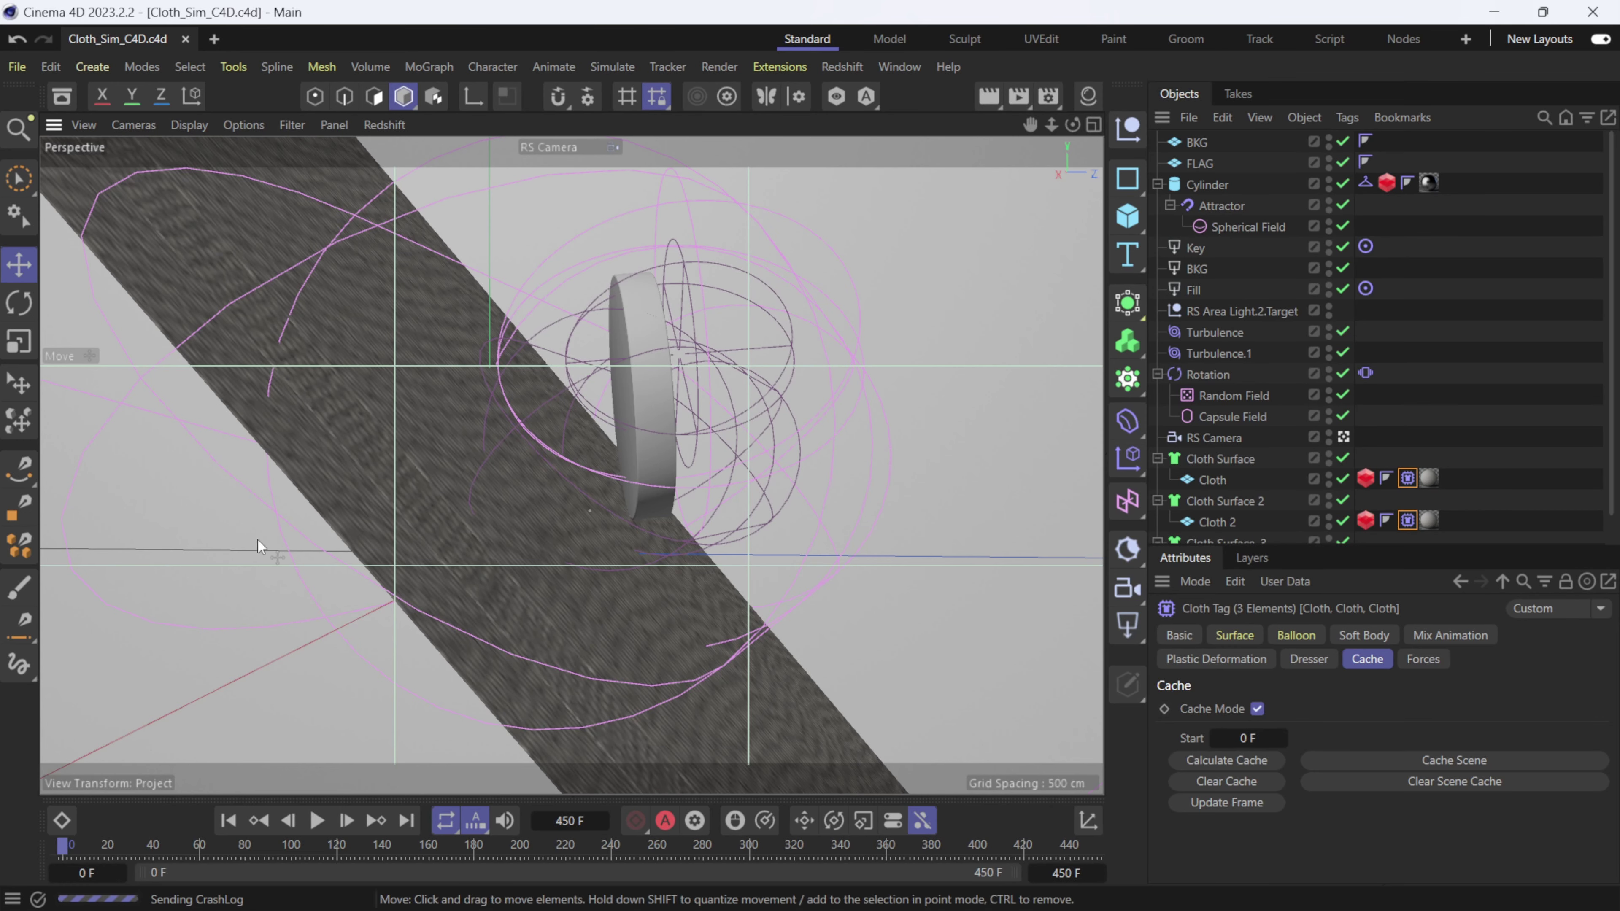
Step: Play the cloth simulation to frame 179, rewind to frame 0, and enlarge the object list to reveal Cloth 3
left_click(322, 822)
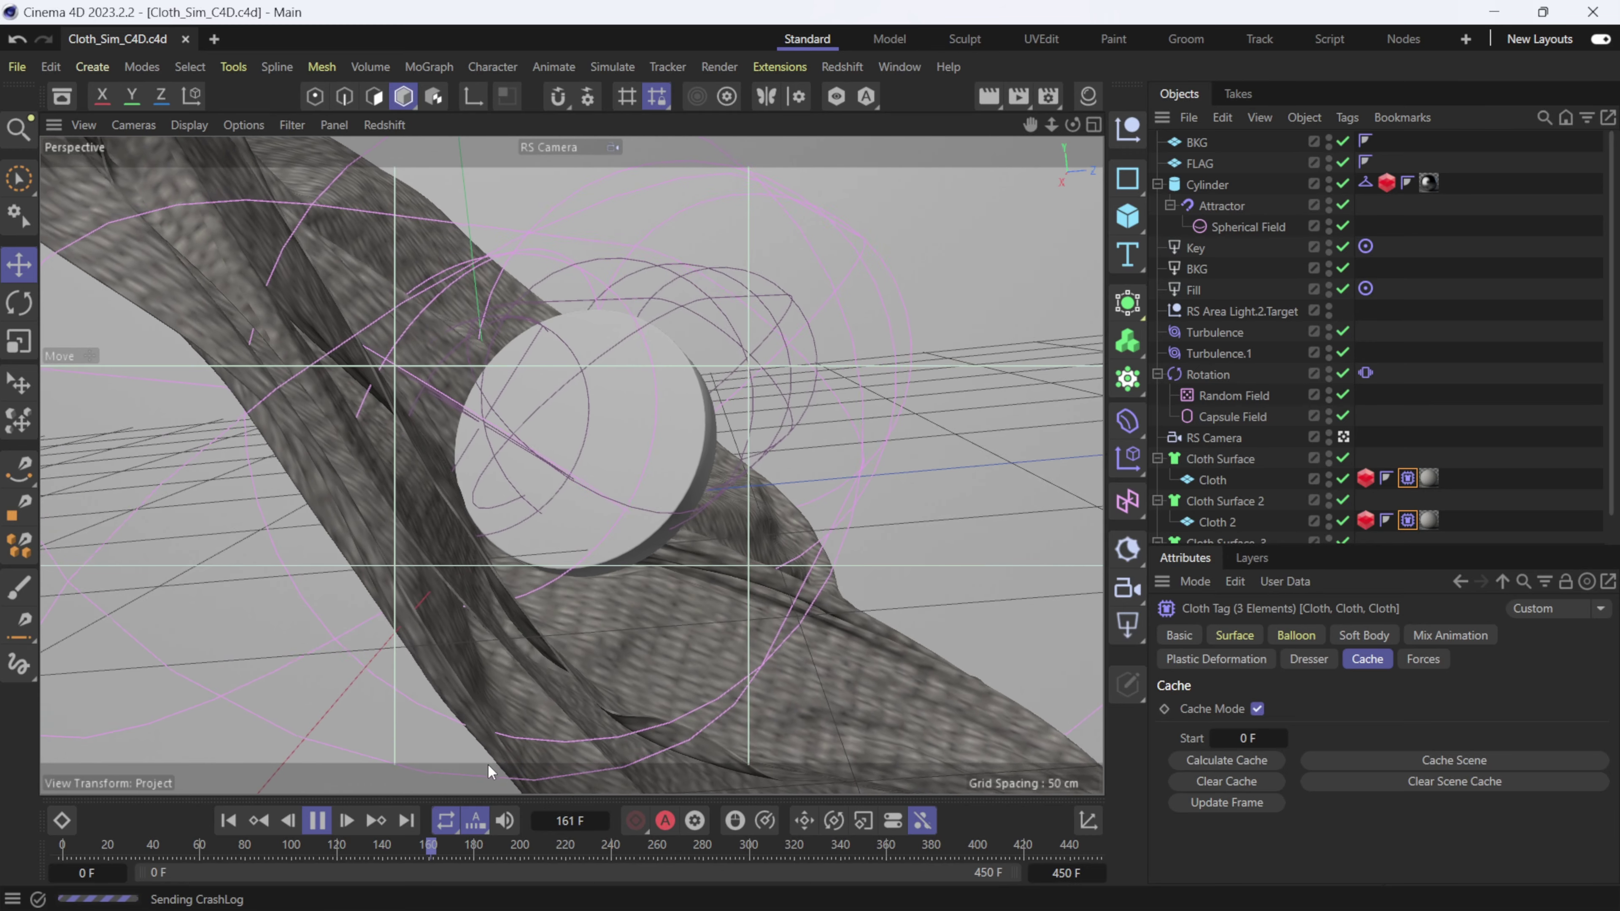
left_click(319, 823)
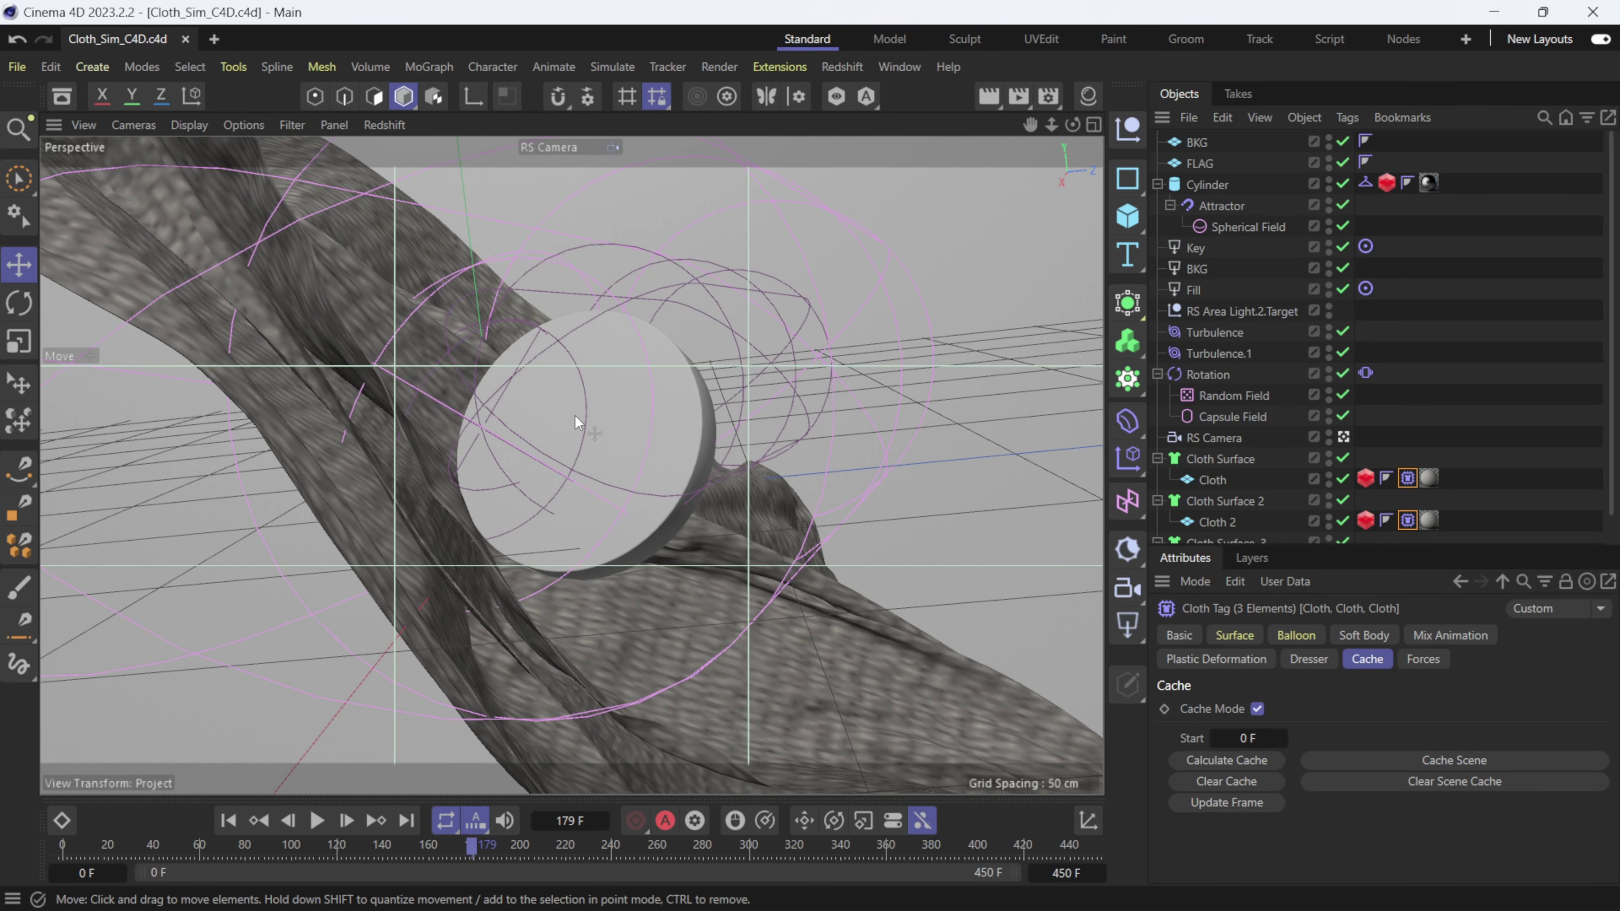
left_click_drag(471, 845, 3, 858)
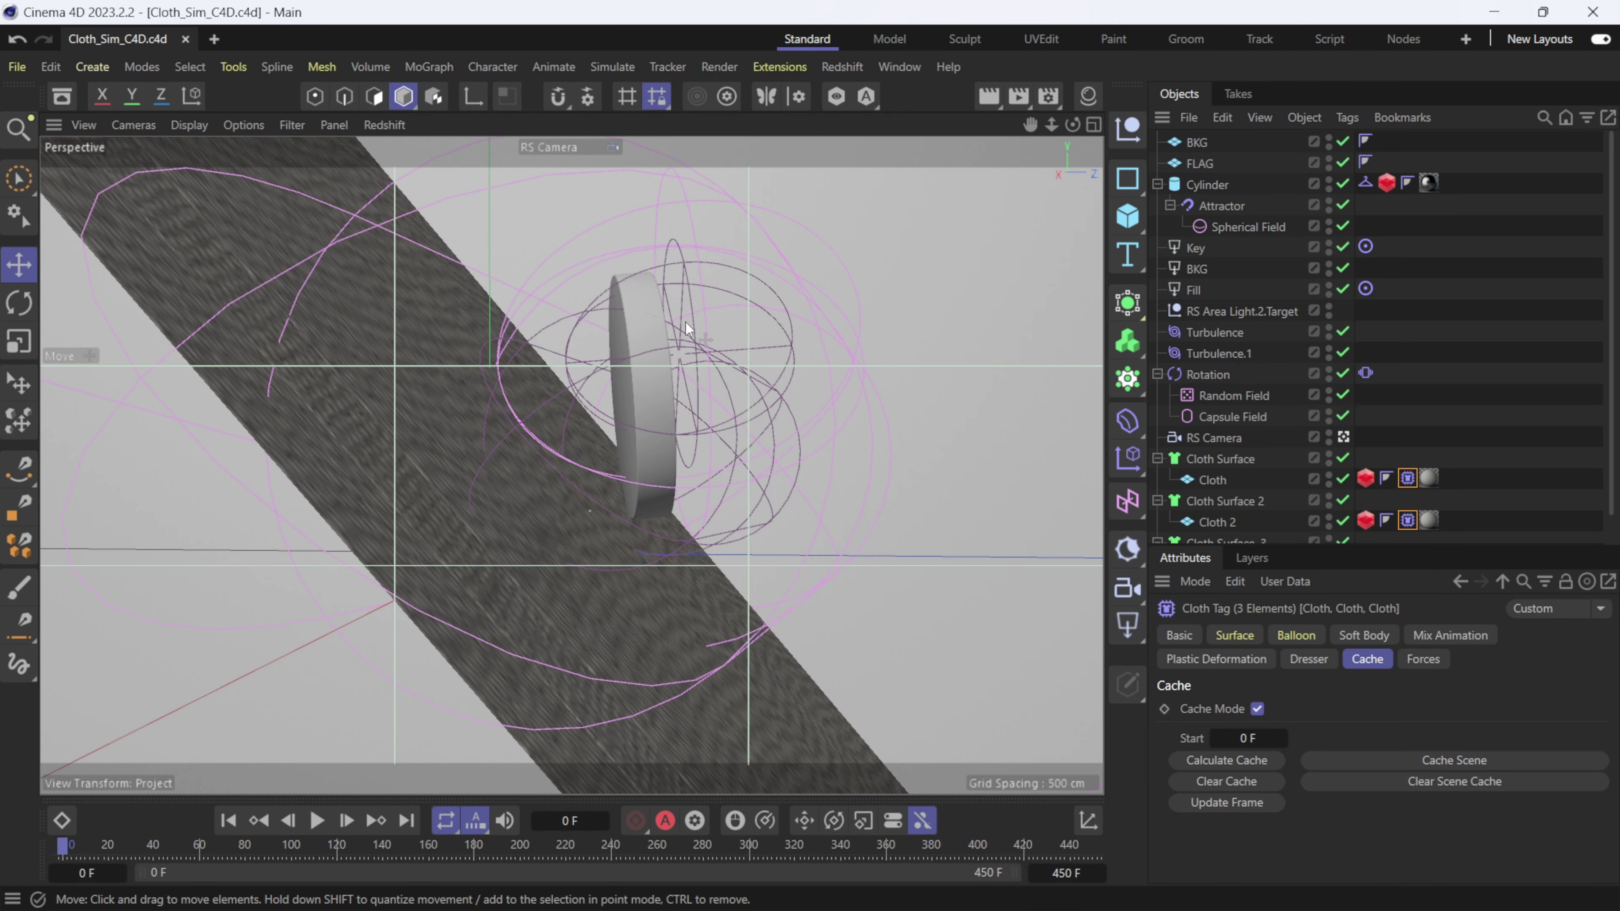
left_click_drag(1314, 545, 1315, 587)
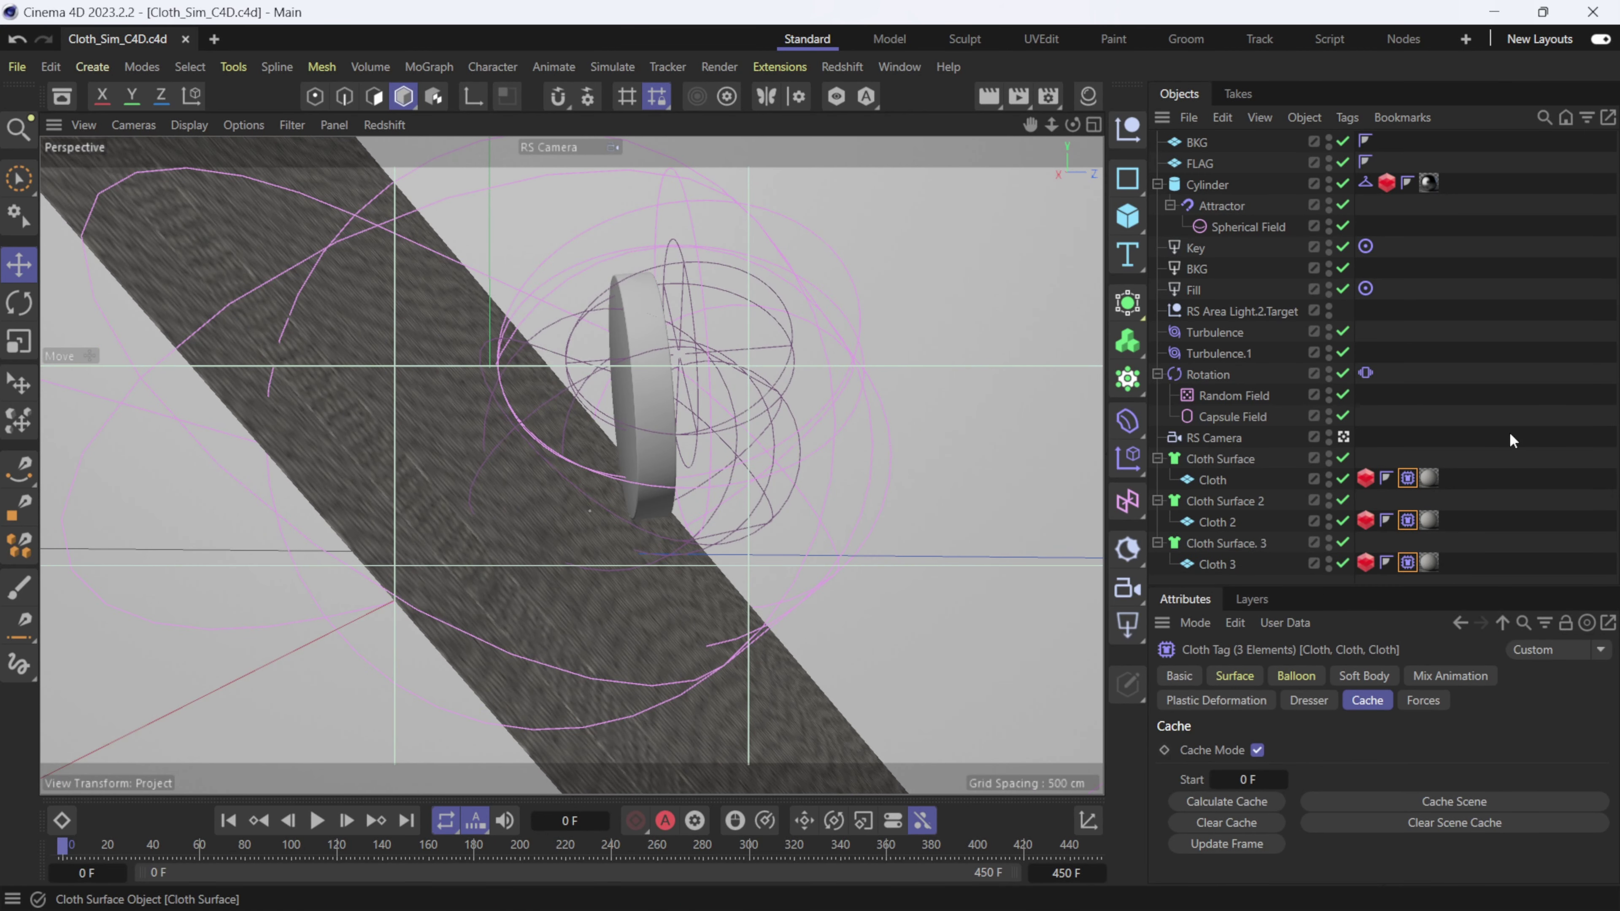
Step: Make Cloth, Cloth 2 and Cloth 3 editable polygon objects with the C key
left_click(1211, 483)
key("c")
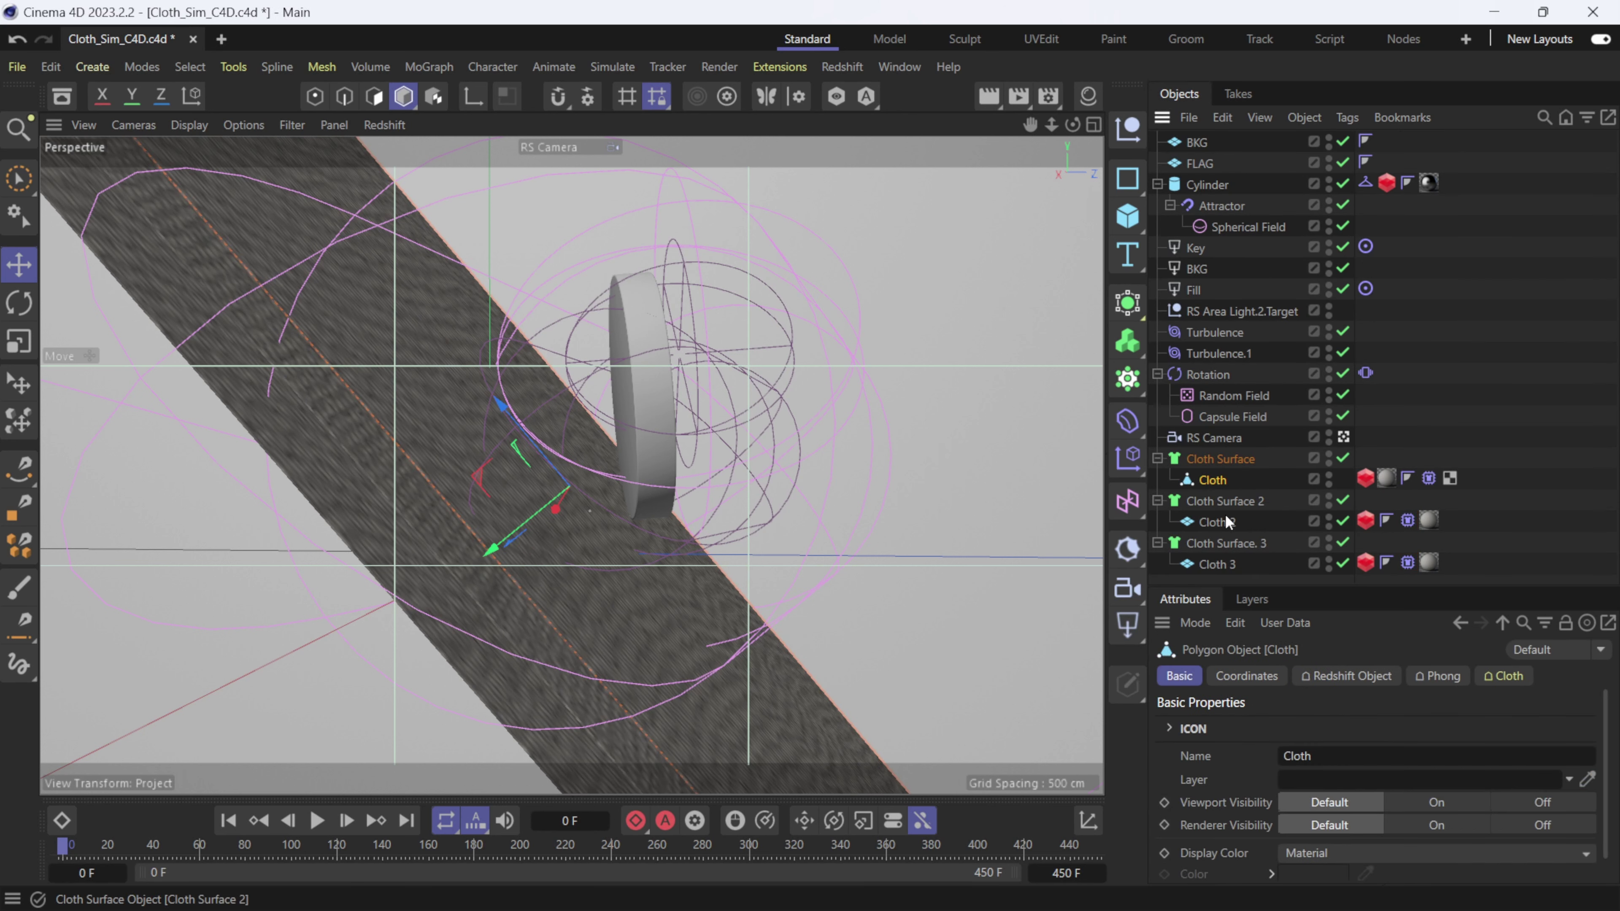
left_click(1214, 522)
key("c")
left_click(1218, 562)
key("c")
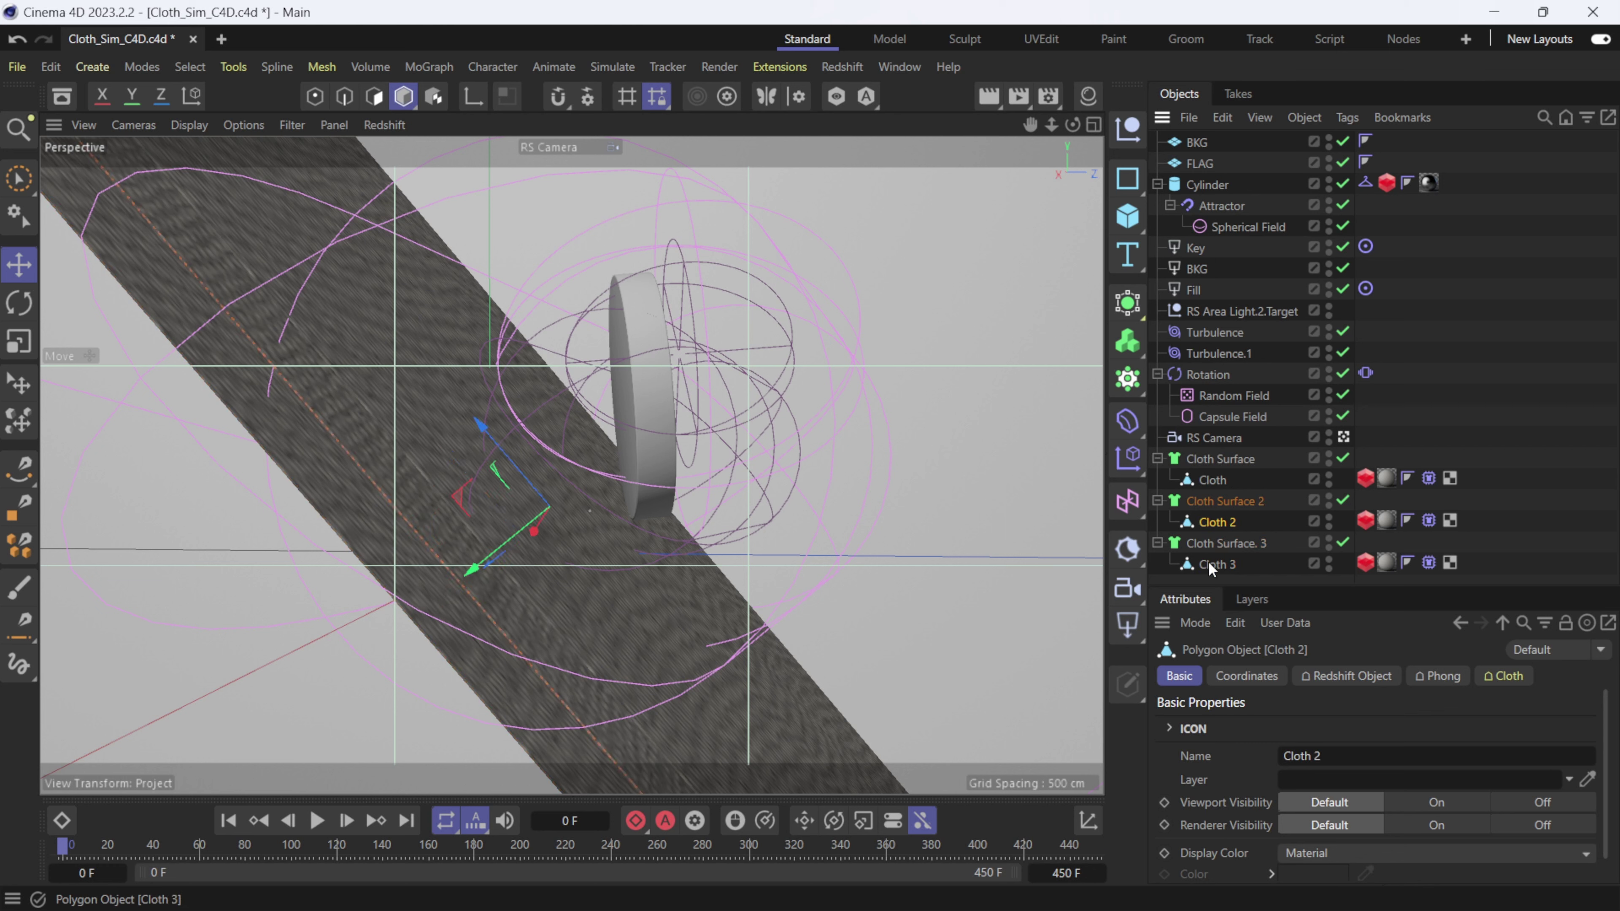
Step: Clear the scene's cached cloth simulation from the Cloth tag's Cache tab
left_click(1207, 481)
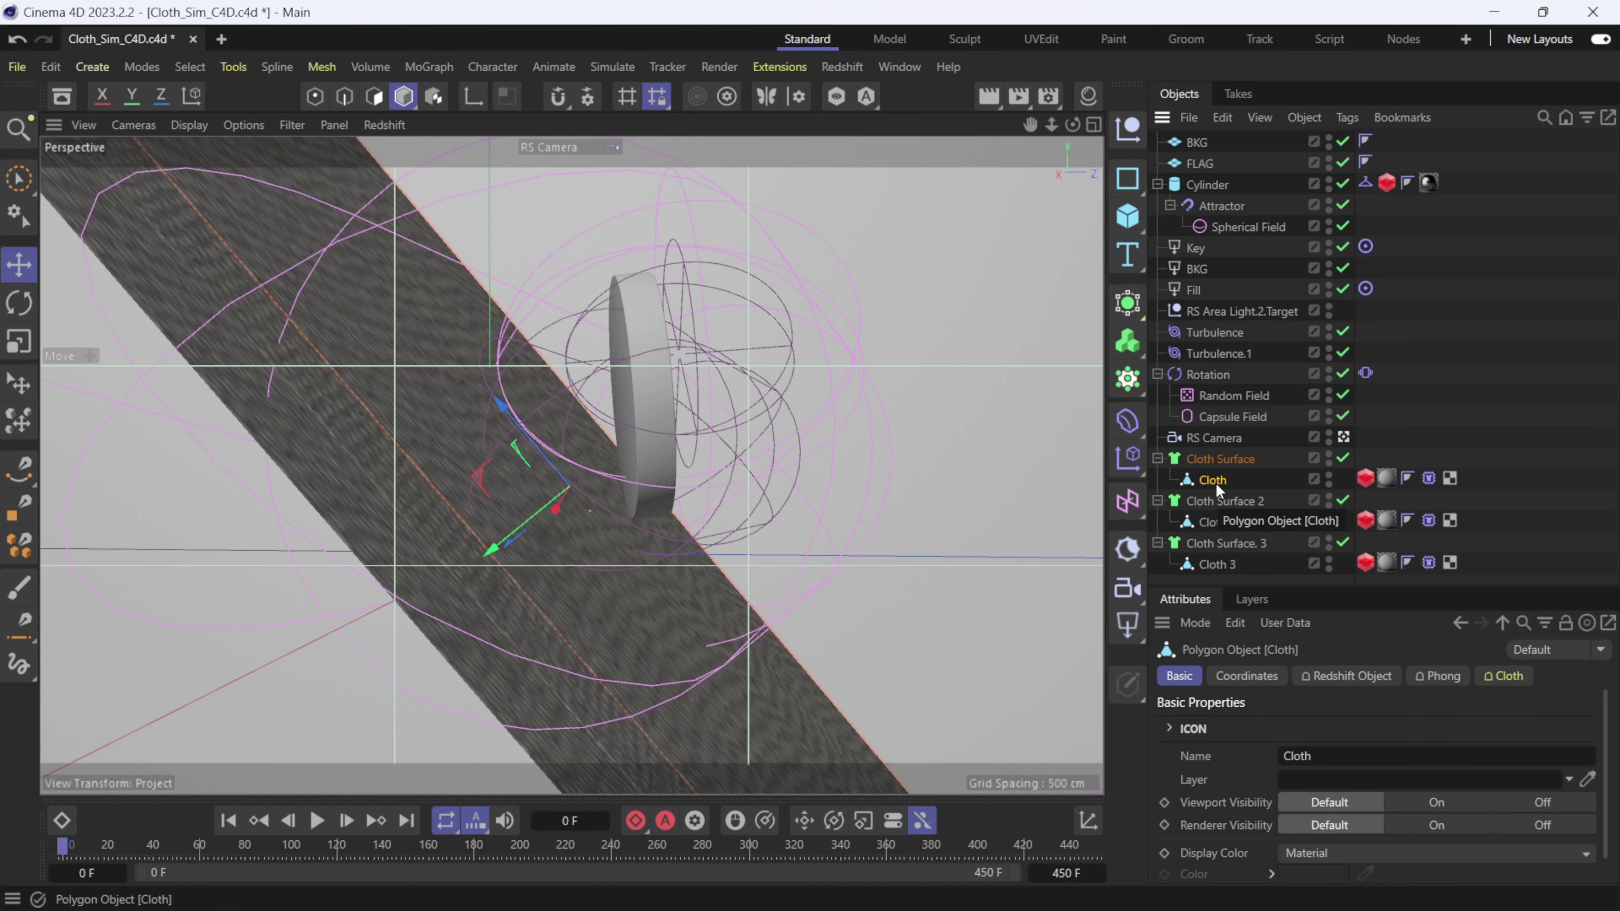
left_click(1212, 522)
left_click(1428, 478)
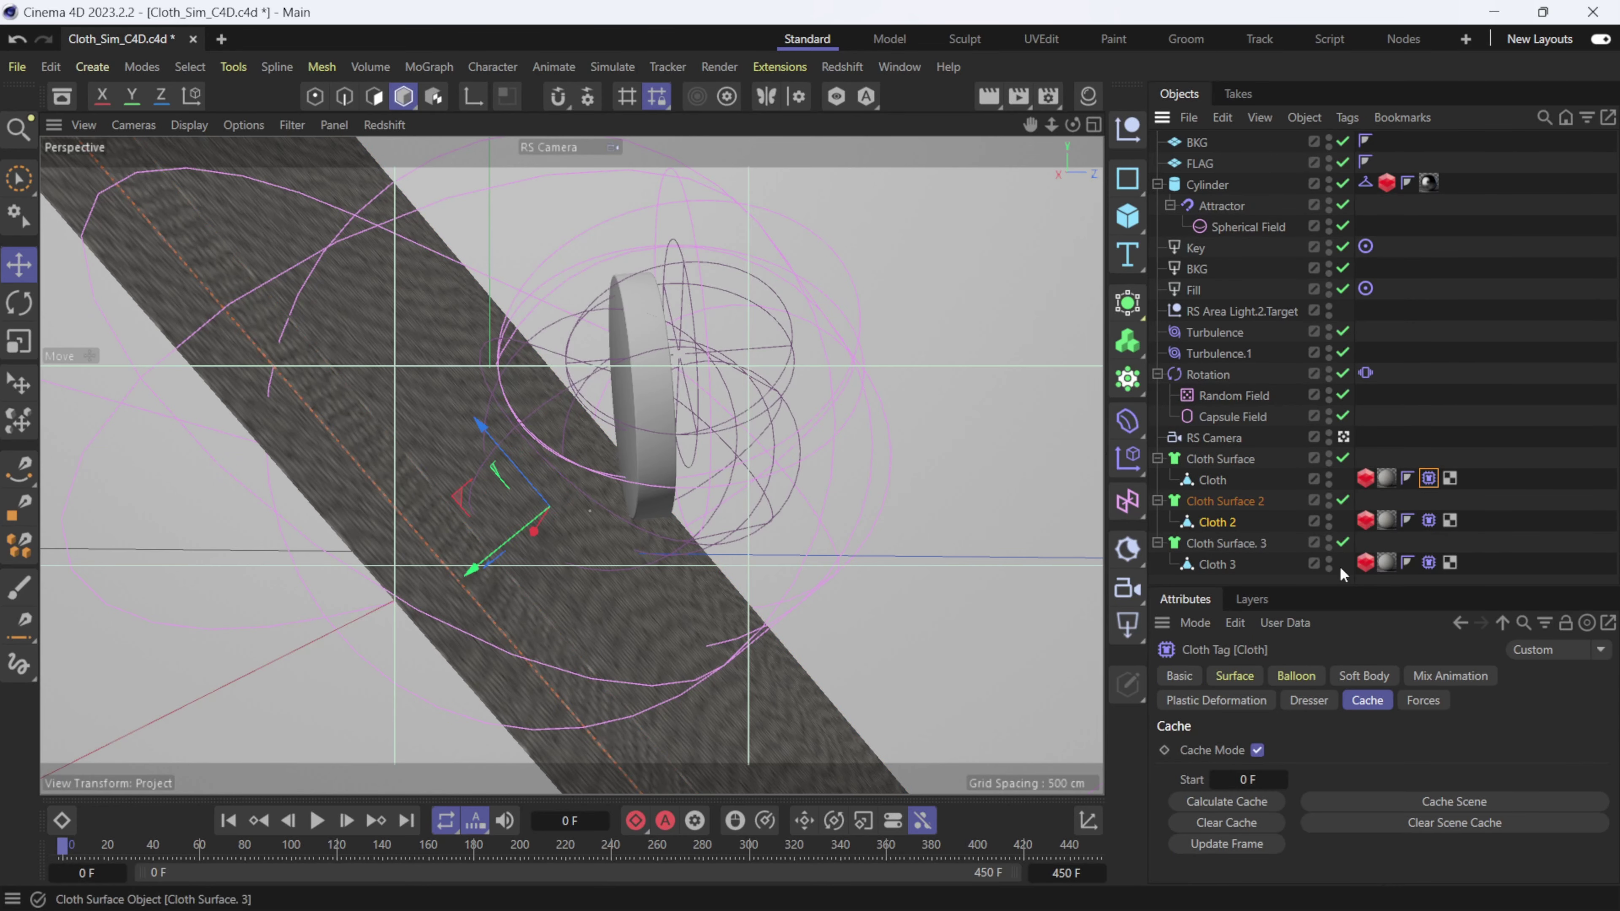
left_click_drag(1337, 583, 1357, 371)
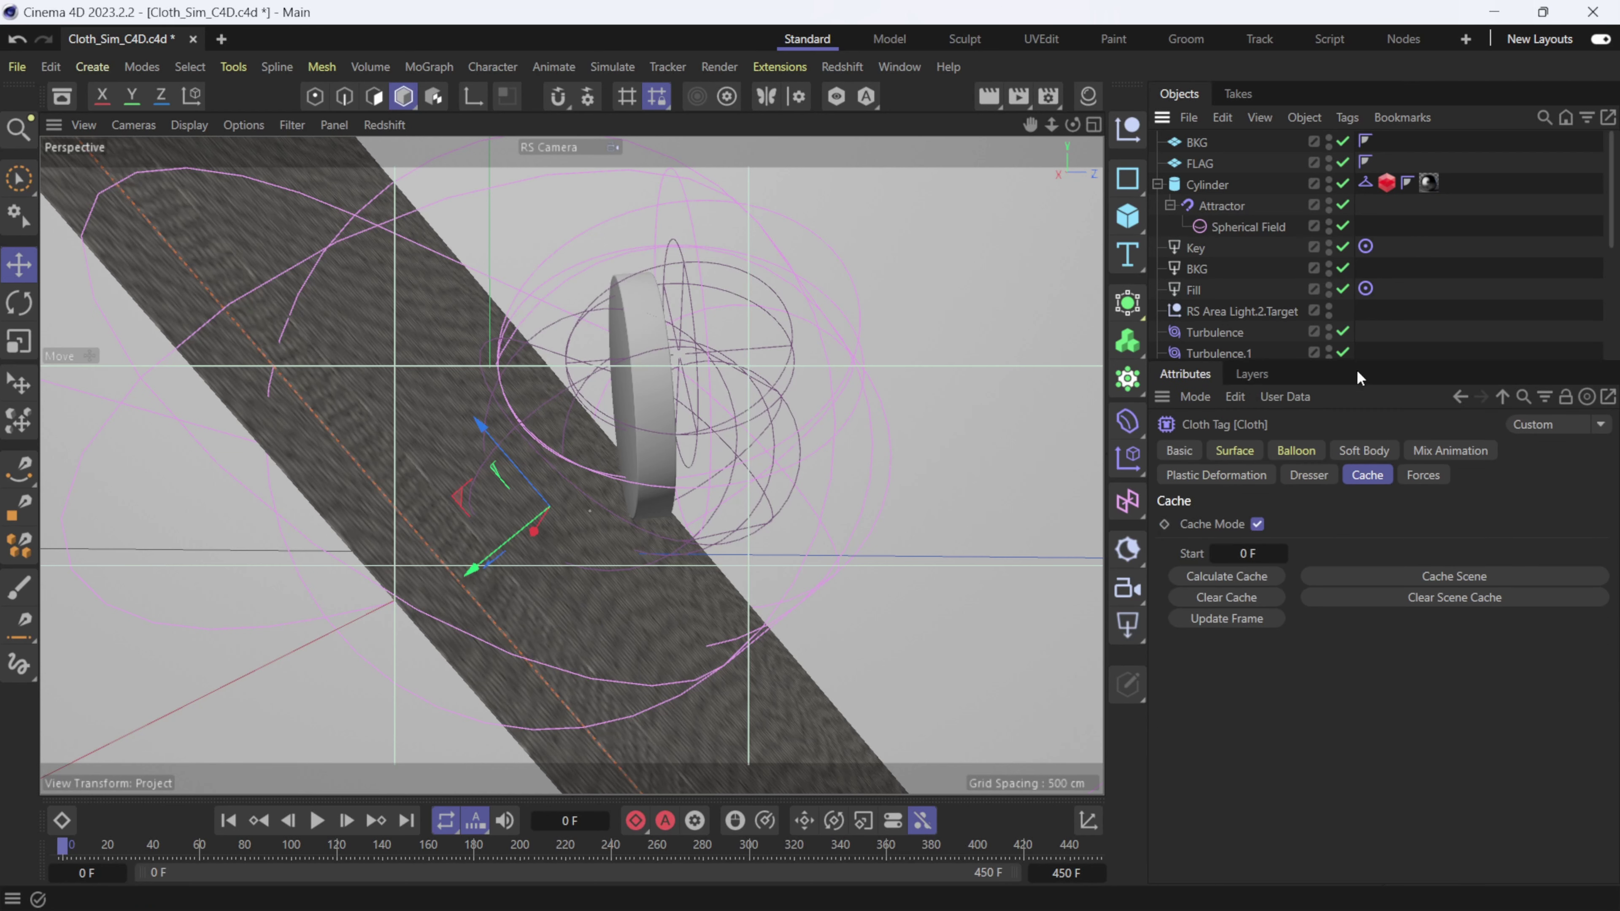
left_click(1459, 606)
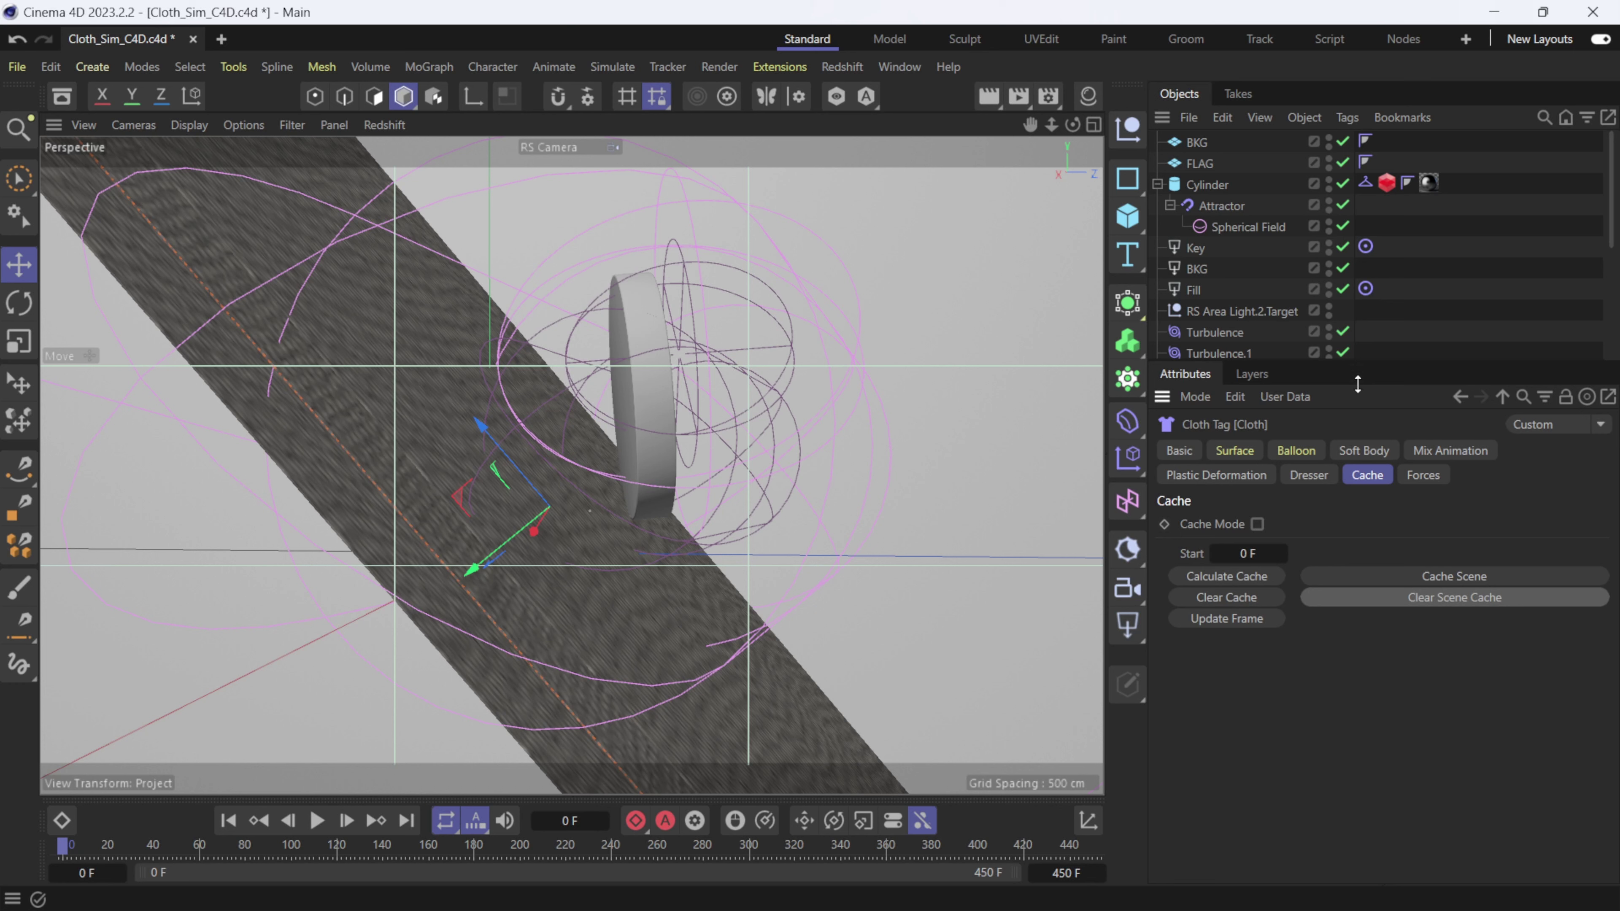
left_click_drag(1358, 365, 1375, 557)
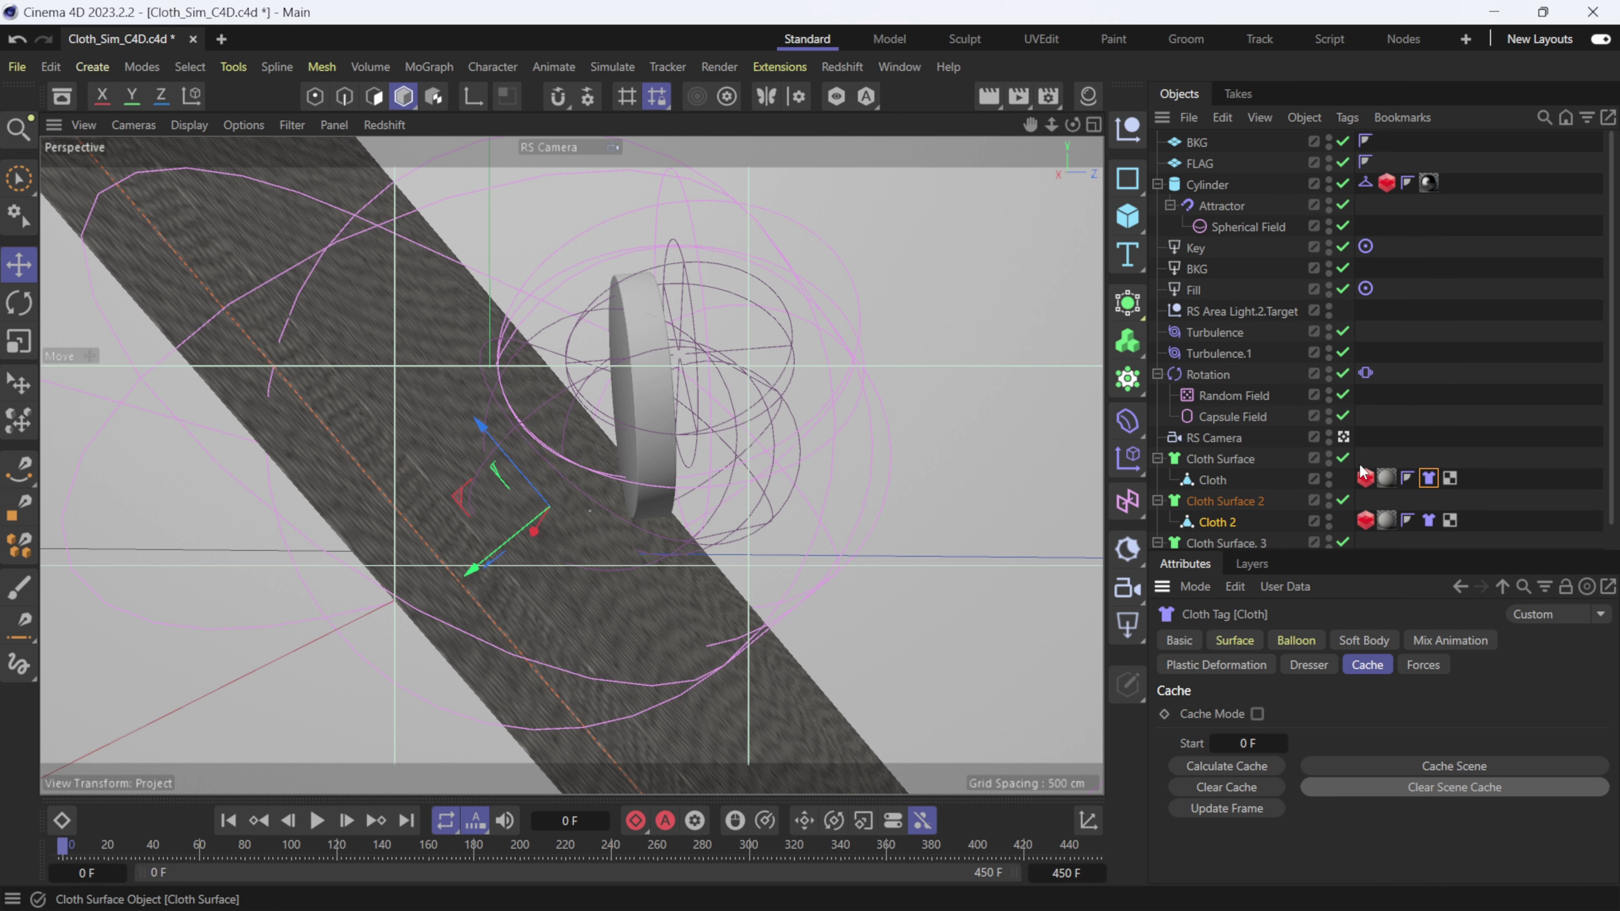
Step: Drag the Fabric Cotton 001 Blue material from the Material Manager onto Cloth, Cloth 2 and Cloth 3
left_click(62, 95)
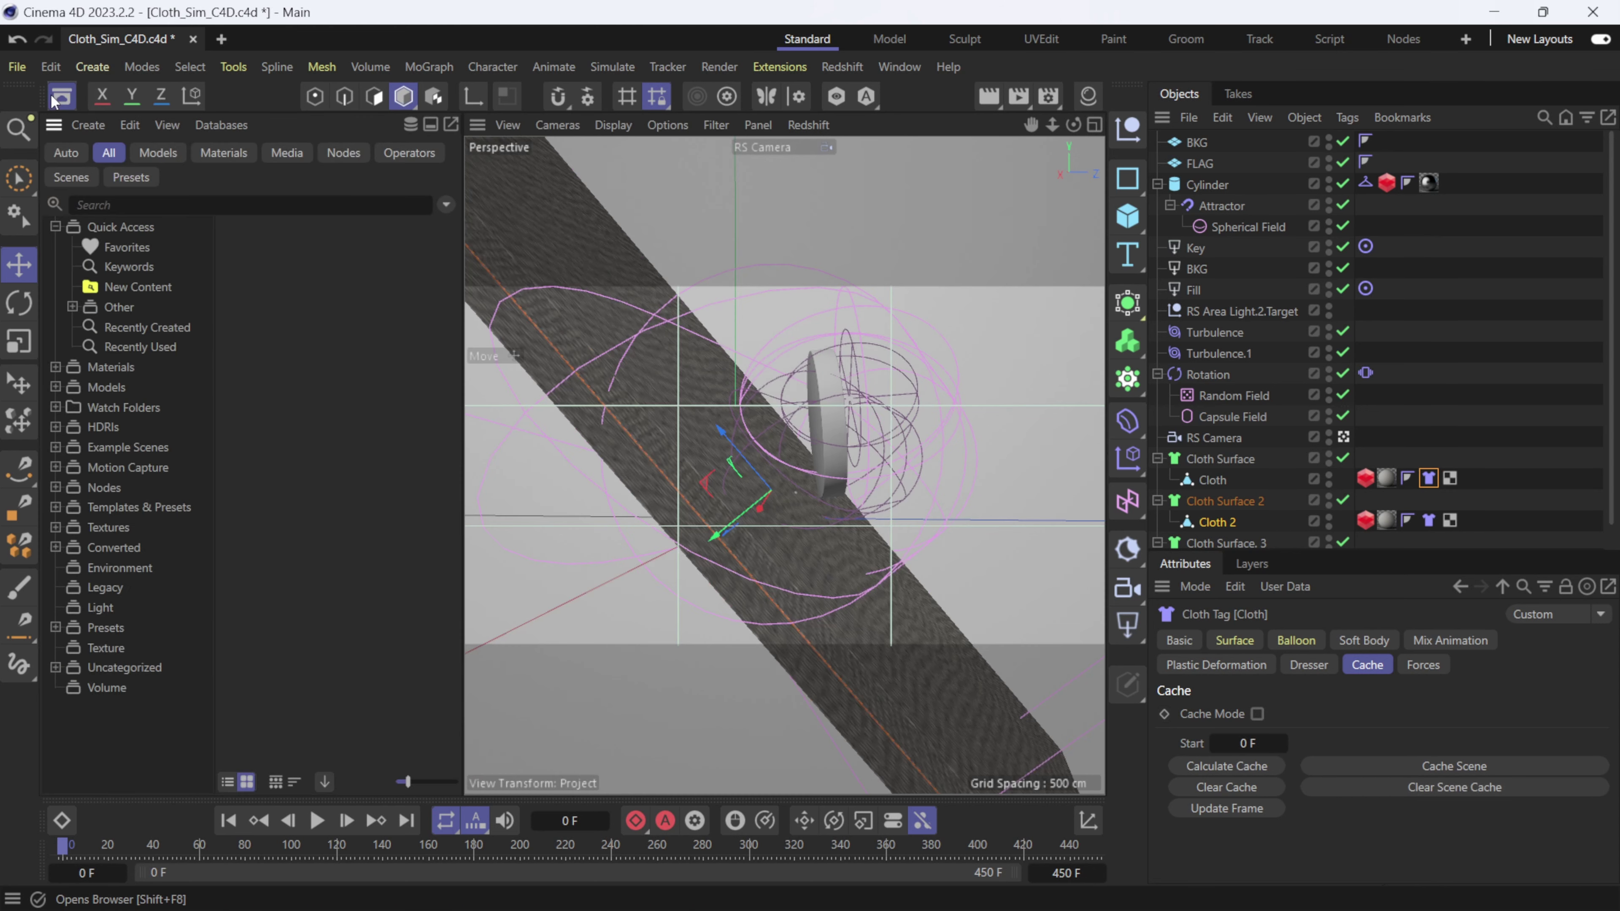
left_click(133, 349)
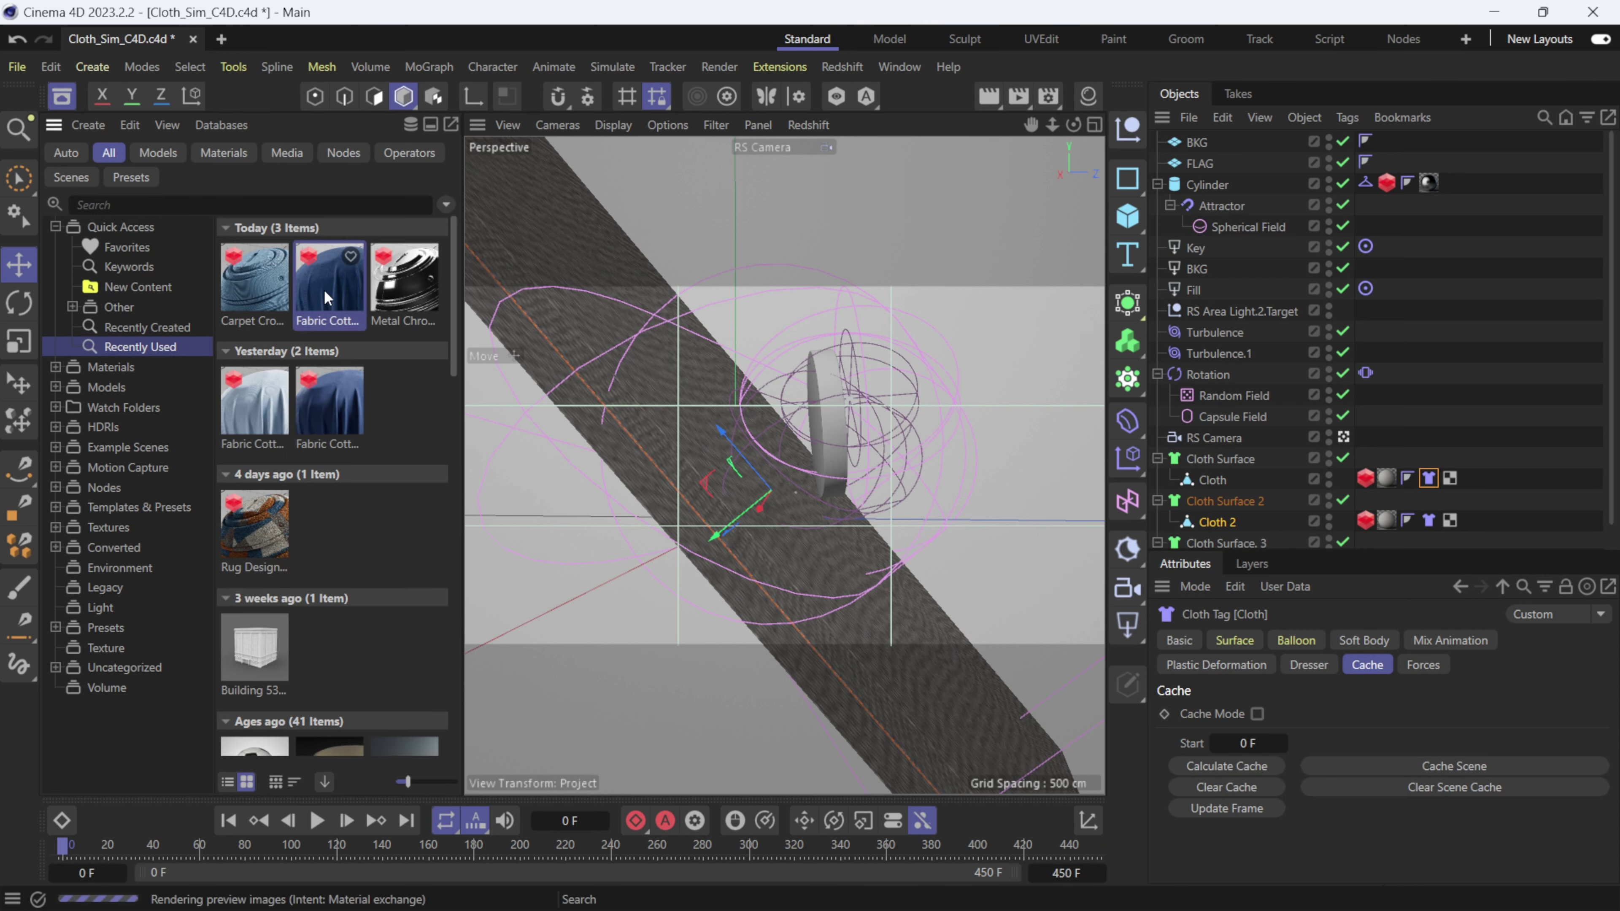
left_click(1087, 99)
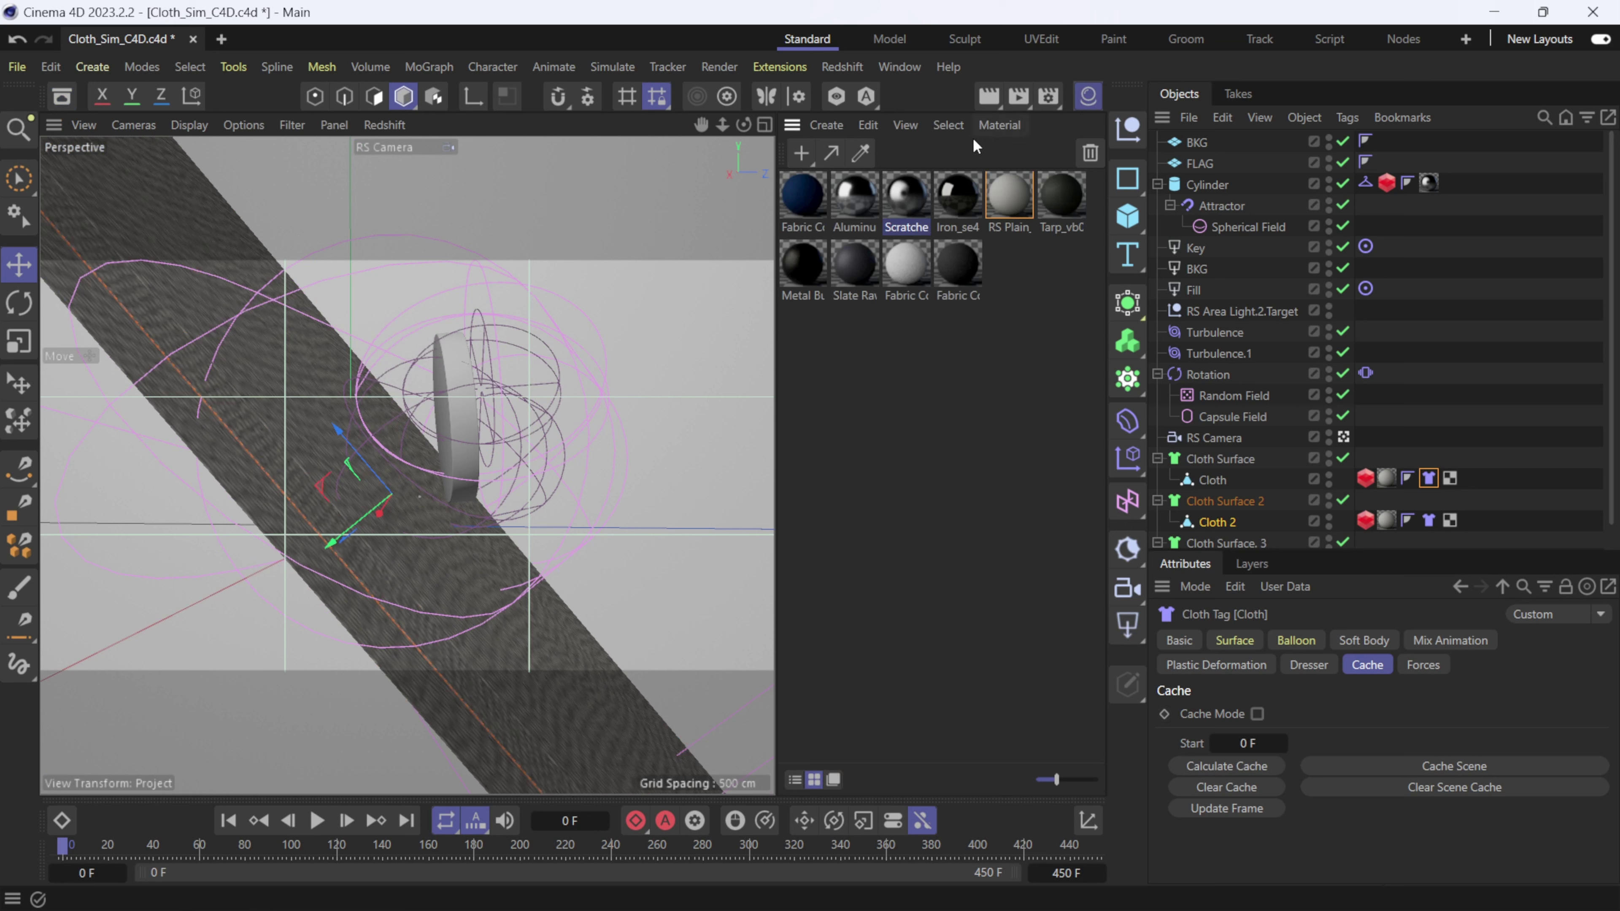
scroll(1431, 394, "down", 1)
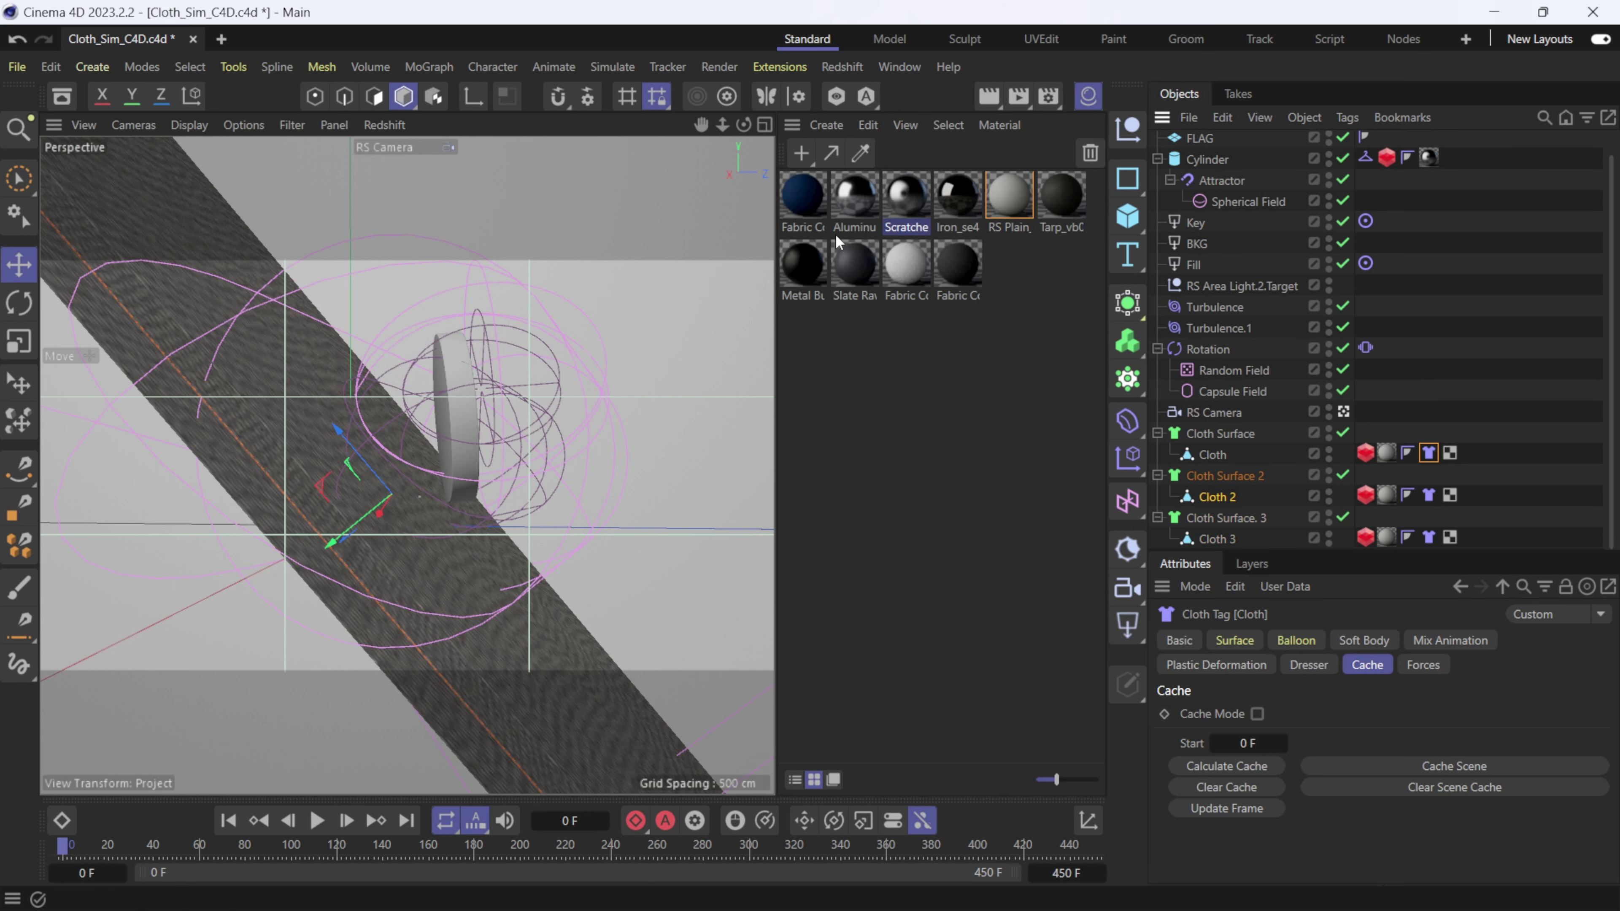
left_click_drag(803, 197, 1356, 447)
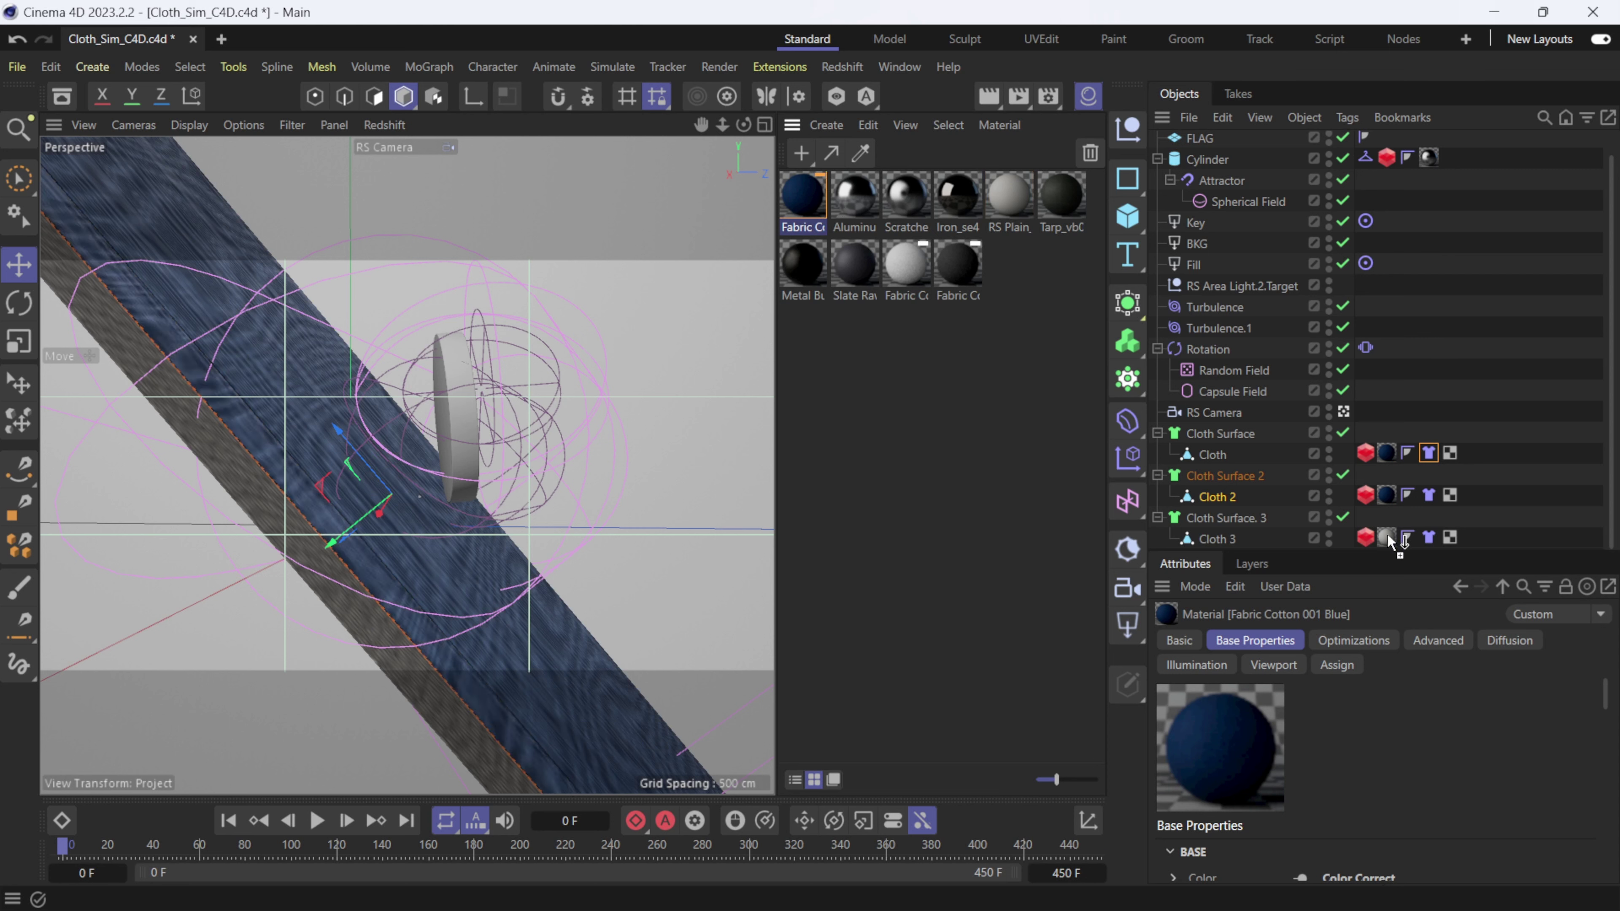
left_click_drag(1391, 541, 1387, 539)
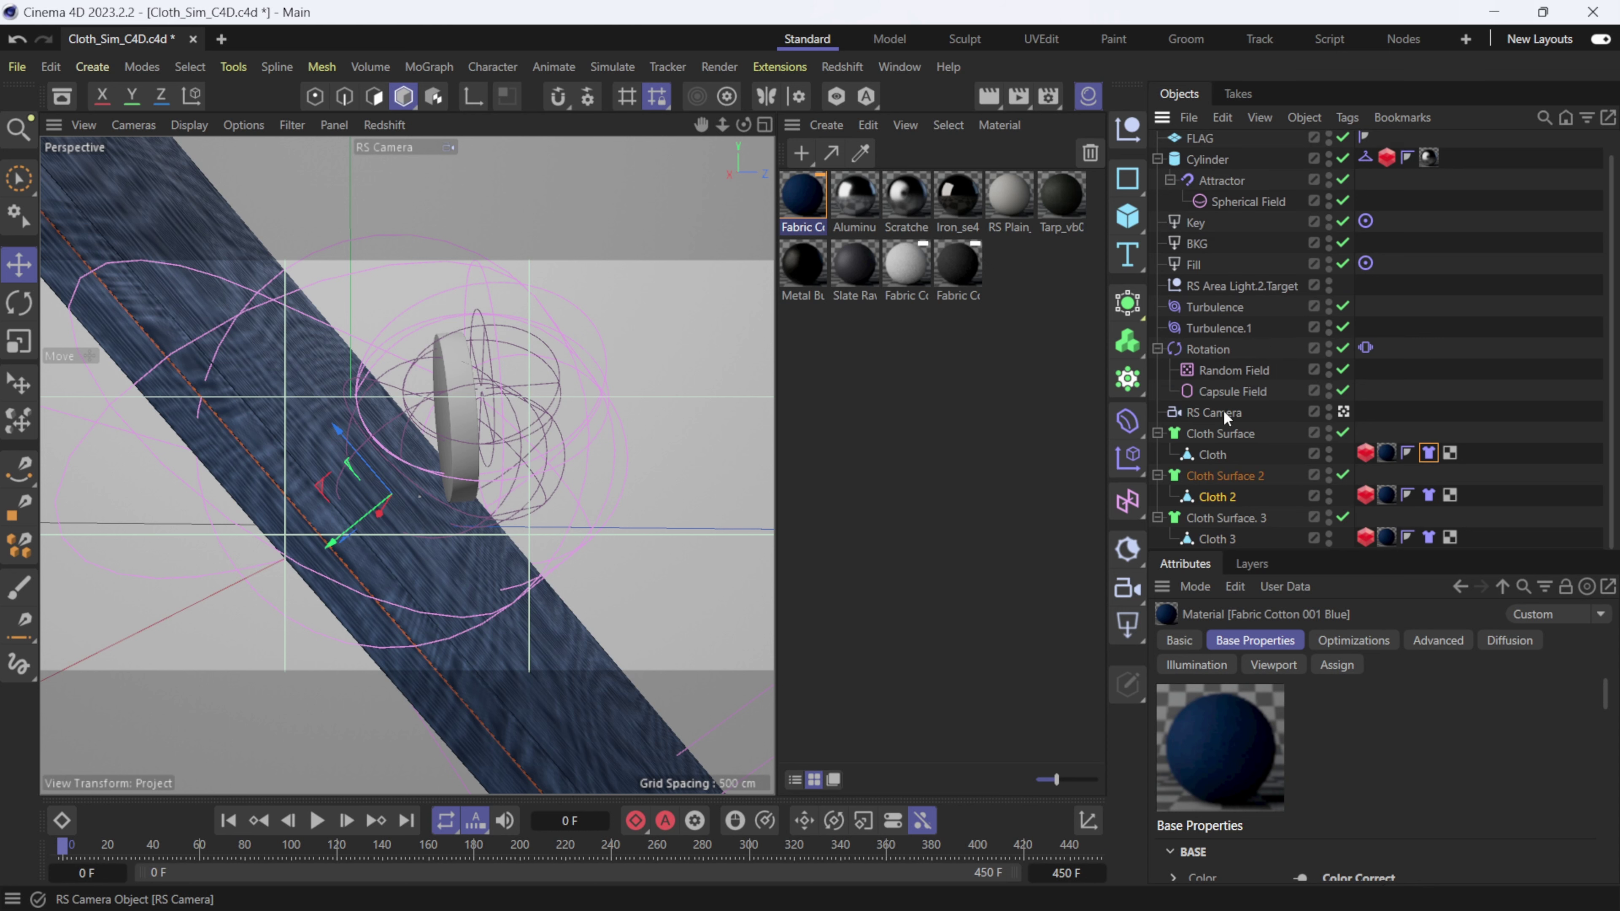
left_click(1184, 415)
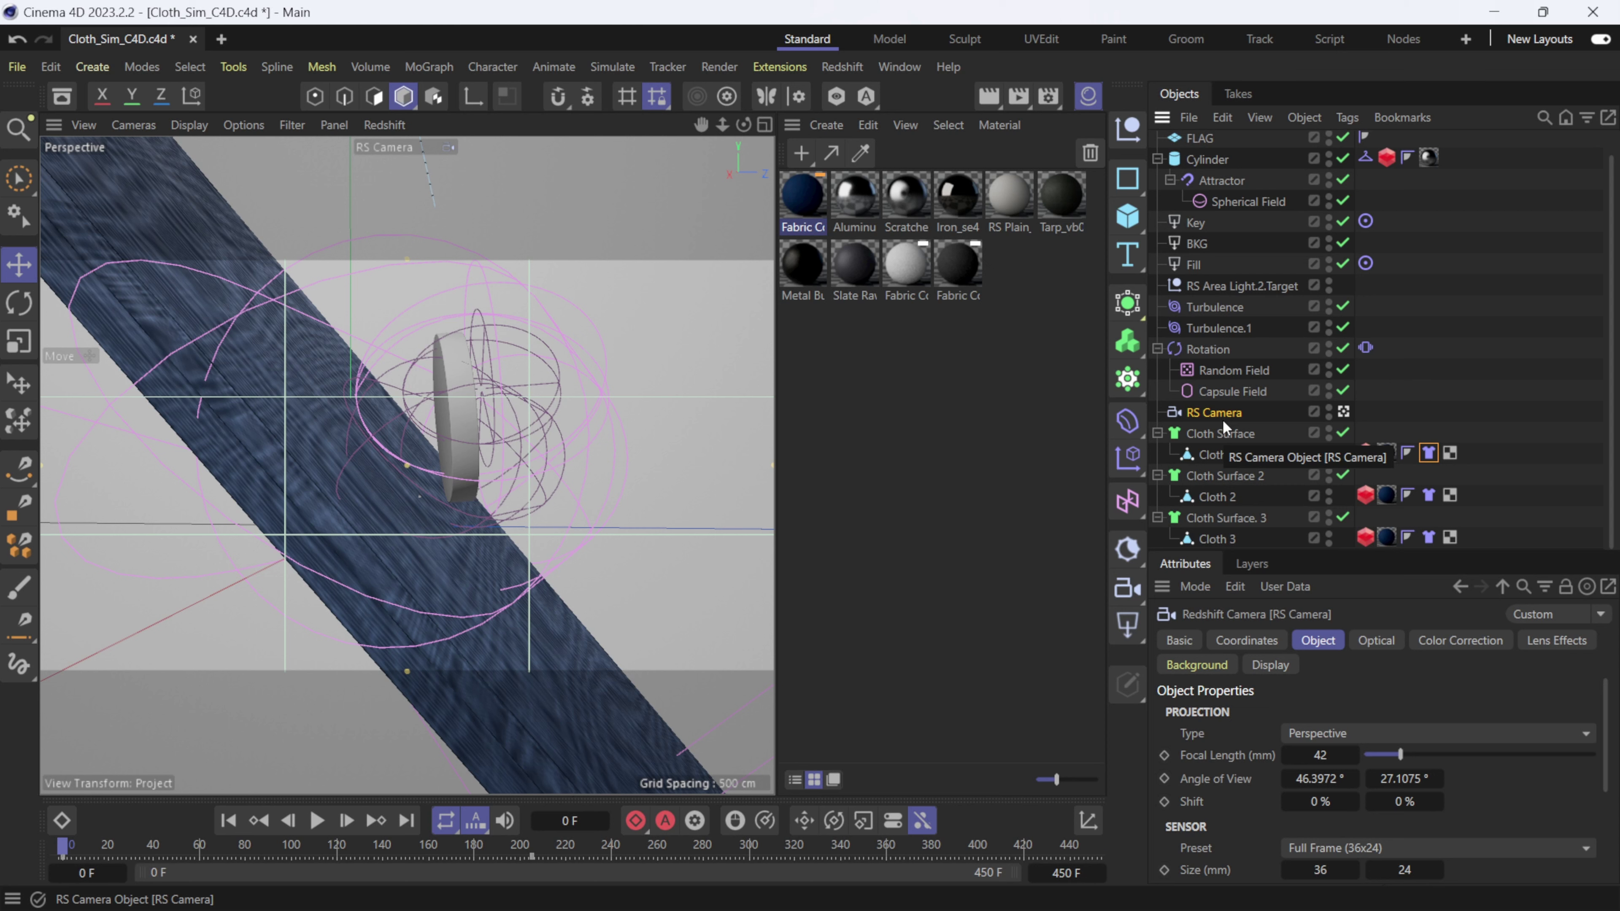
Step: Cache the scene from the Cloth tag, then scrub the timeline forward and back to check the simulation
left_click(1428, 452)
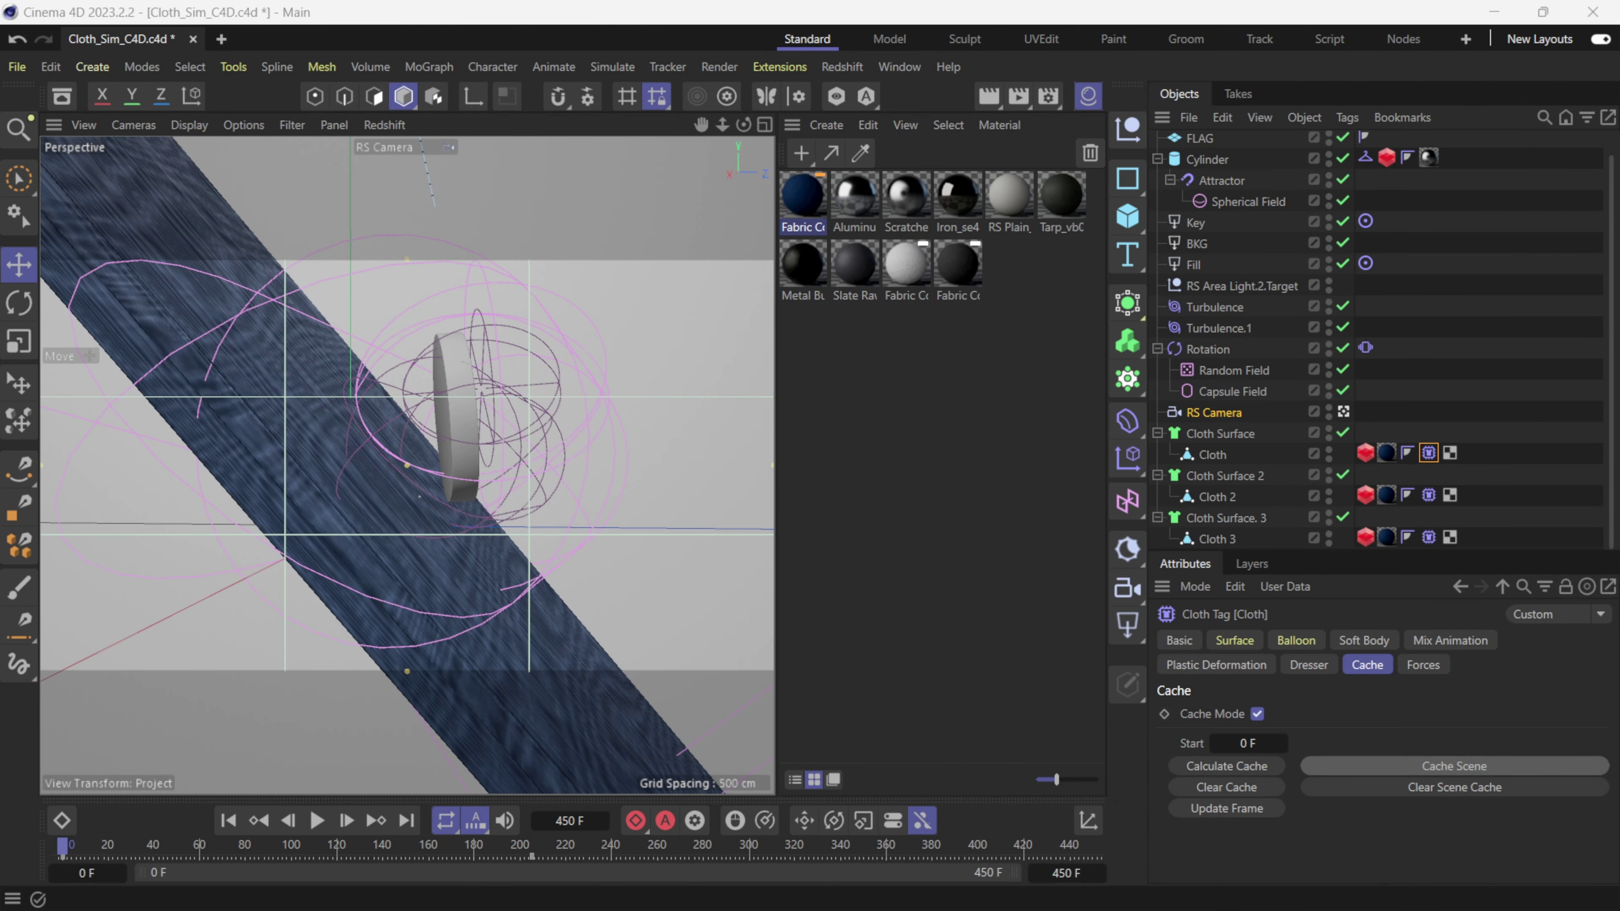
left_click_drag(72, 855, 463, 865)
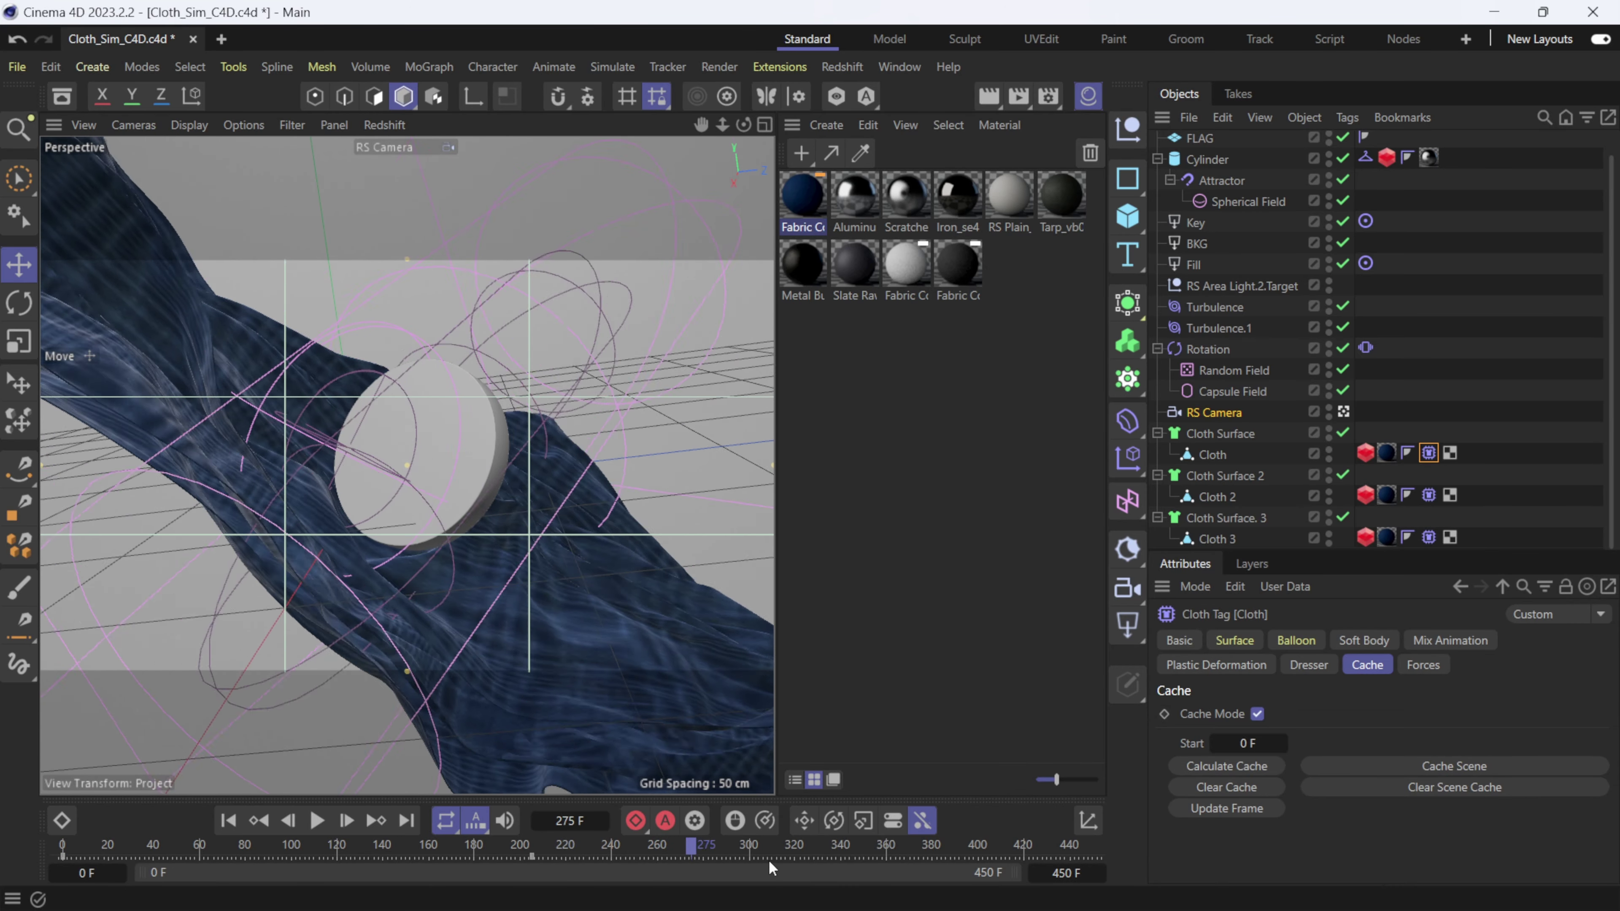
left_click_drag(891, 858, 51, 855)
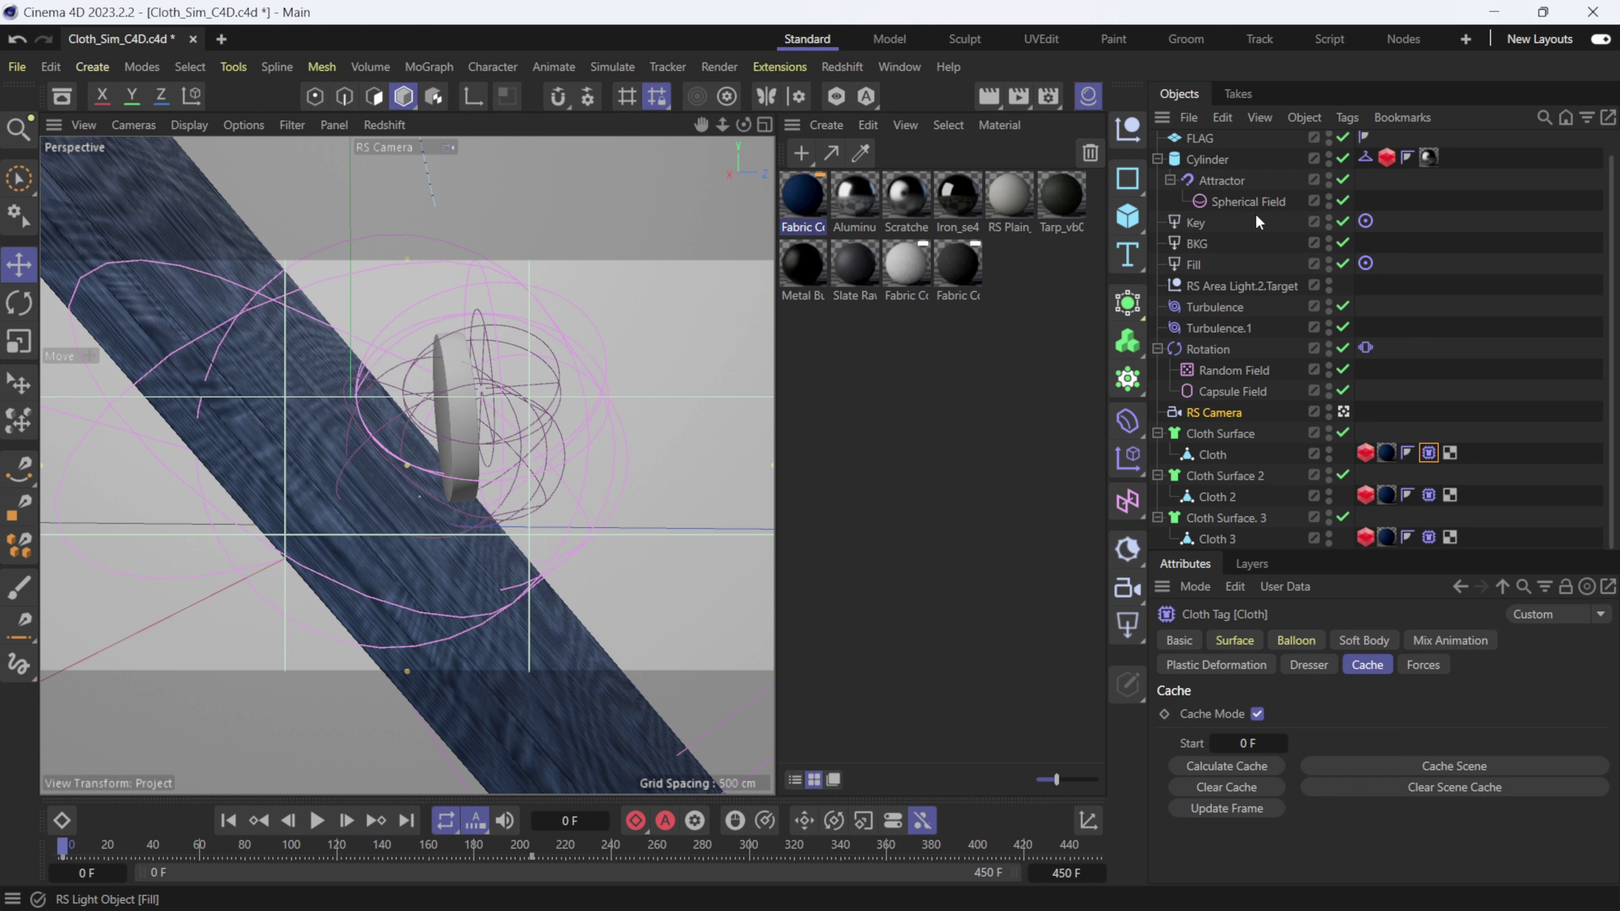
Step: Make the Cylinder editable, hide the Material Manager with Shift+F2, and open Project Settings
left_click(1211, 161)
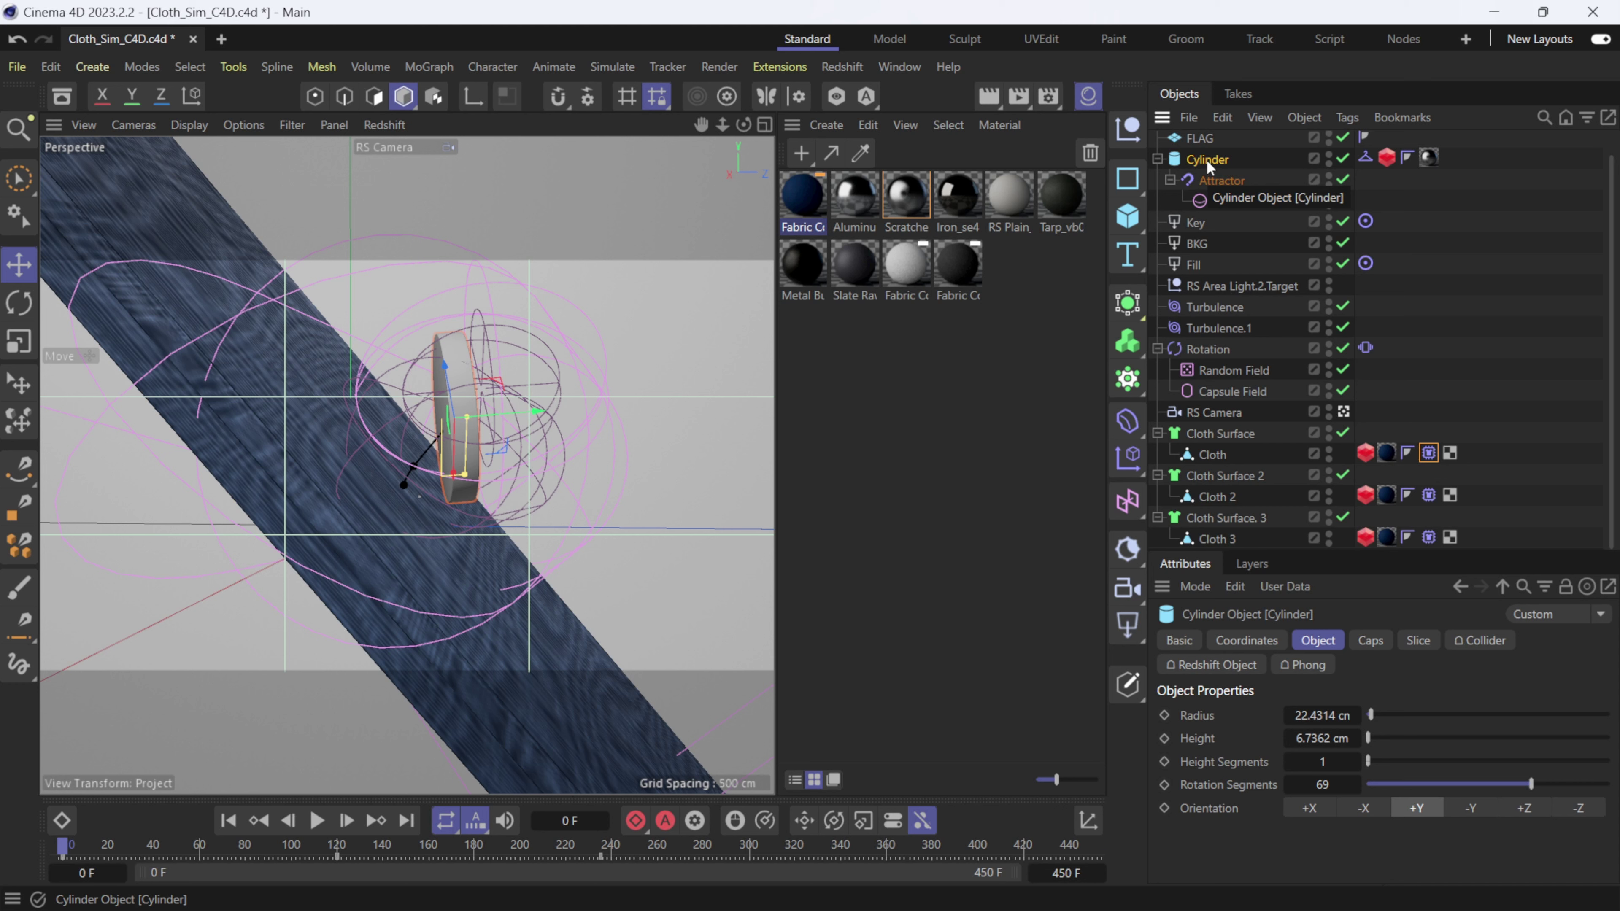
key("c")
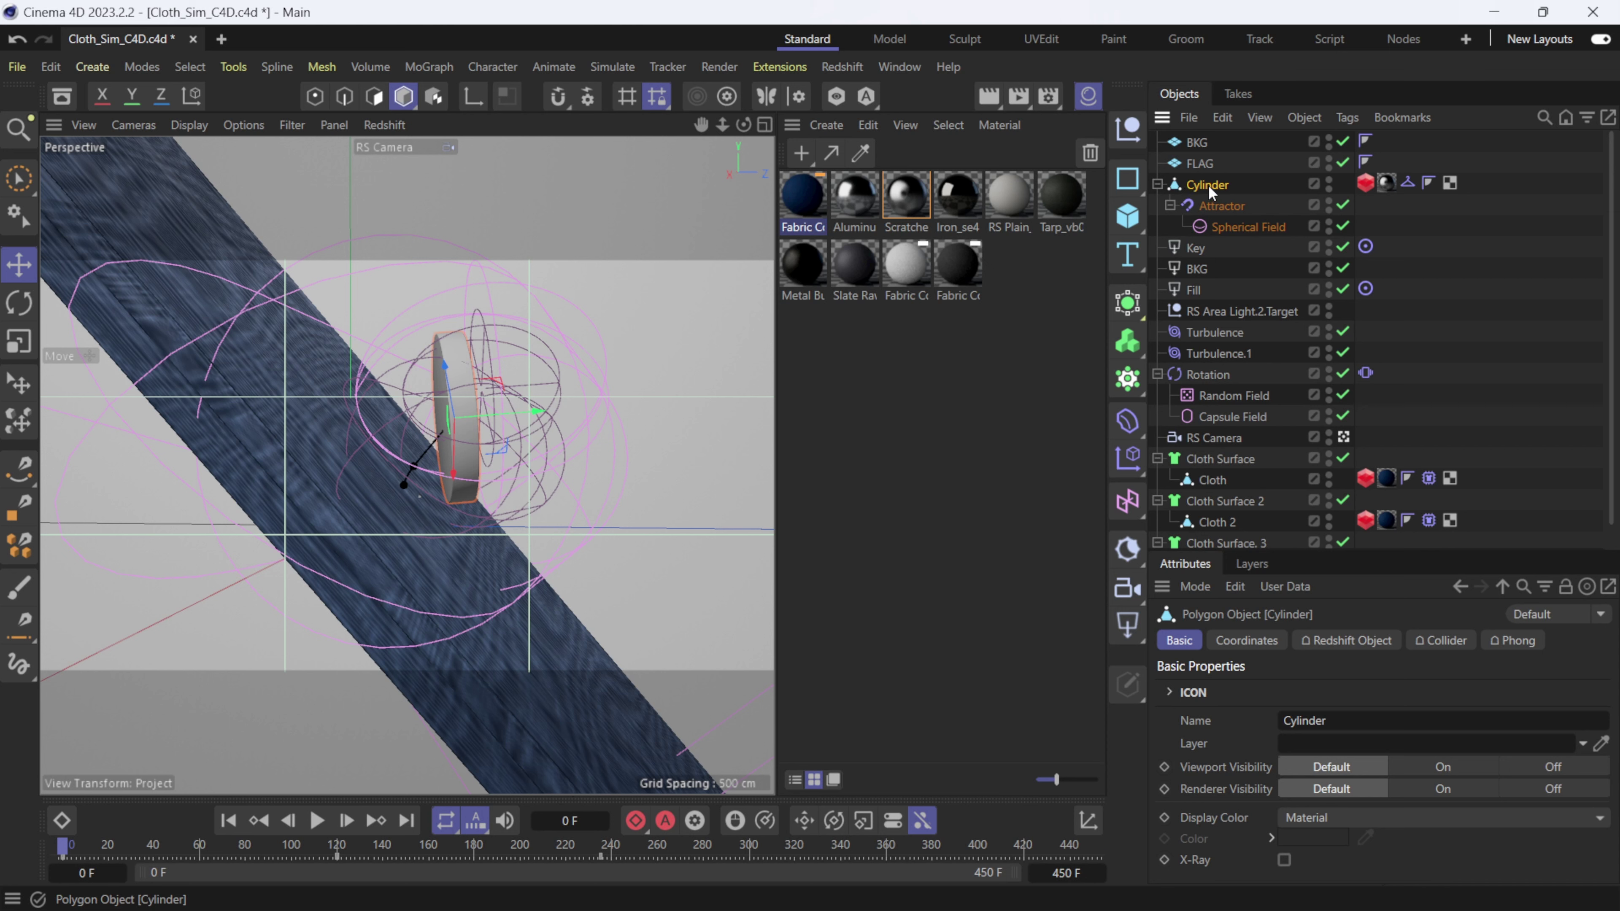
left_click(1450, 184)
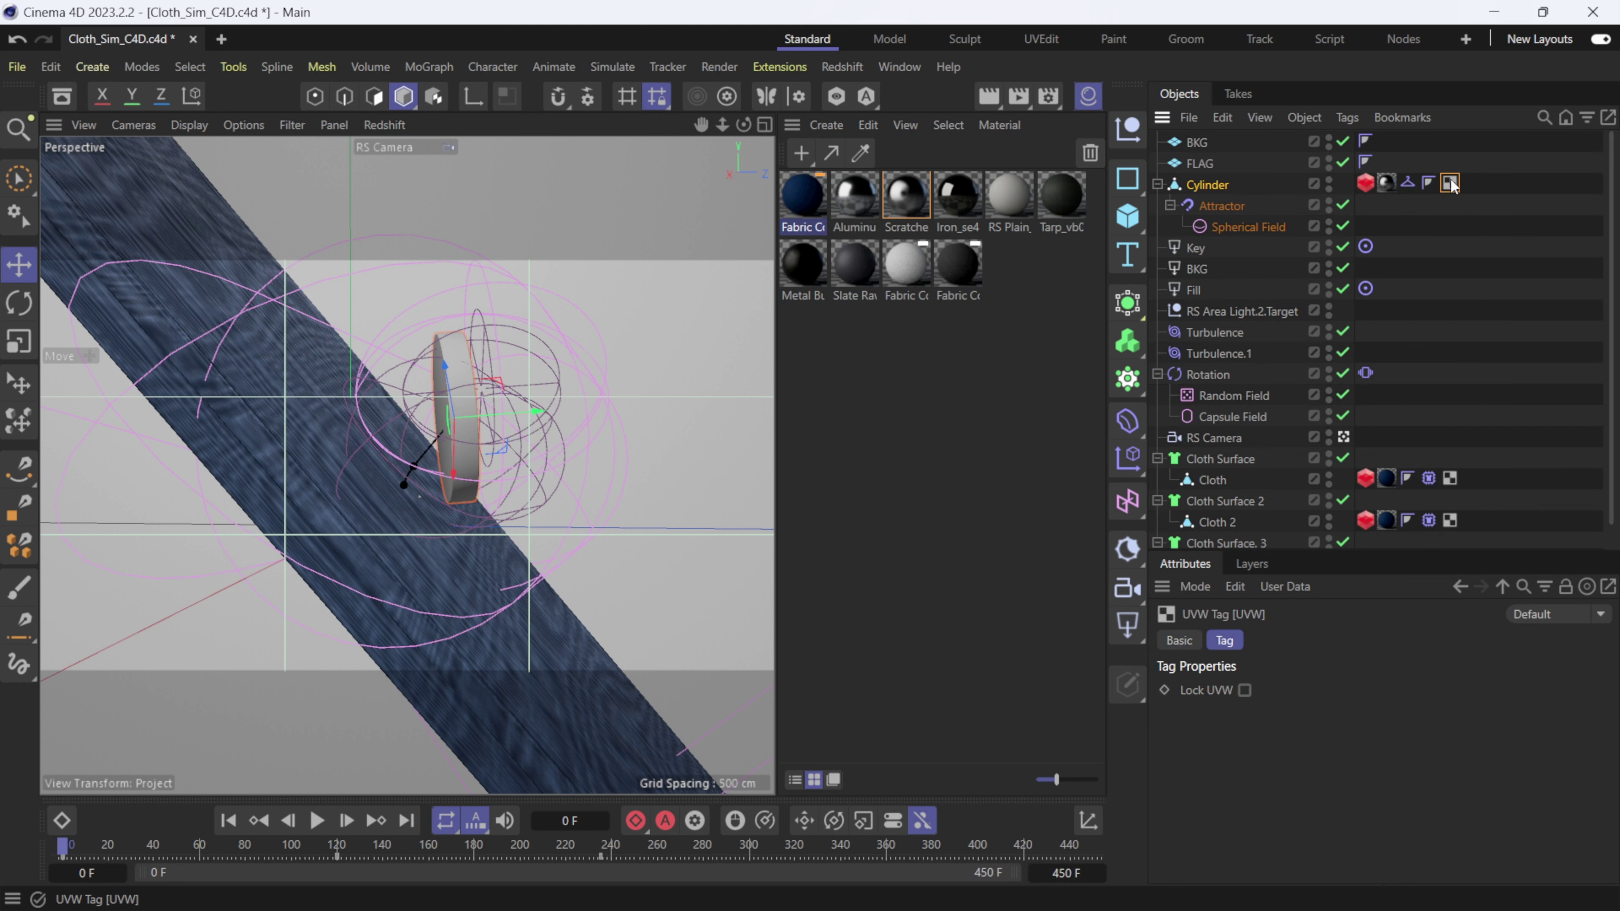
left_click(1202, 185)
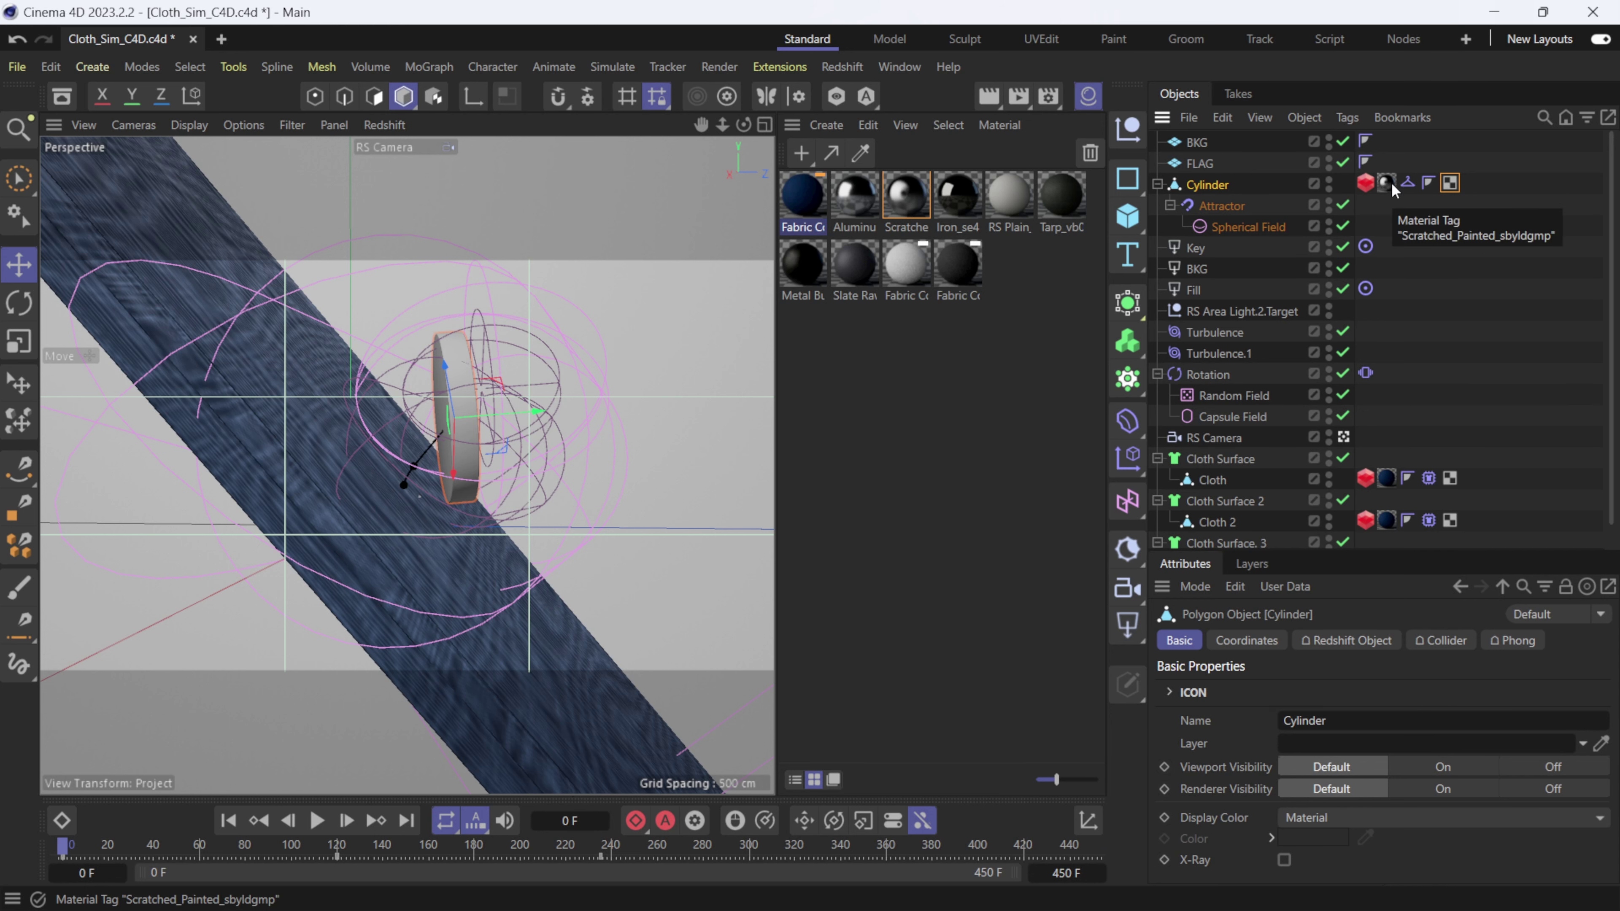
key("shift+F2")
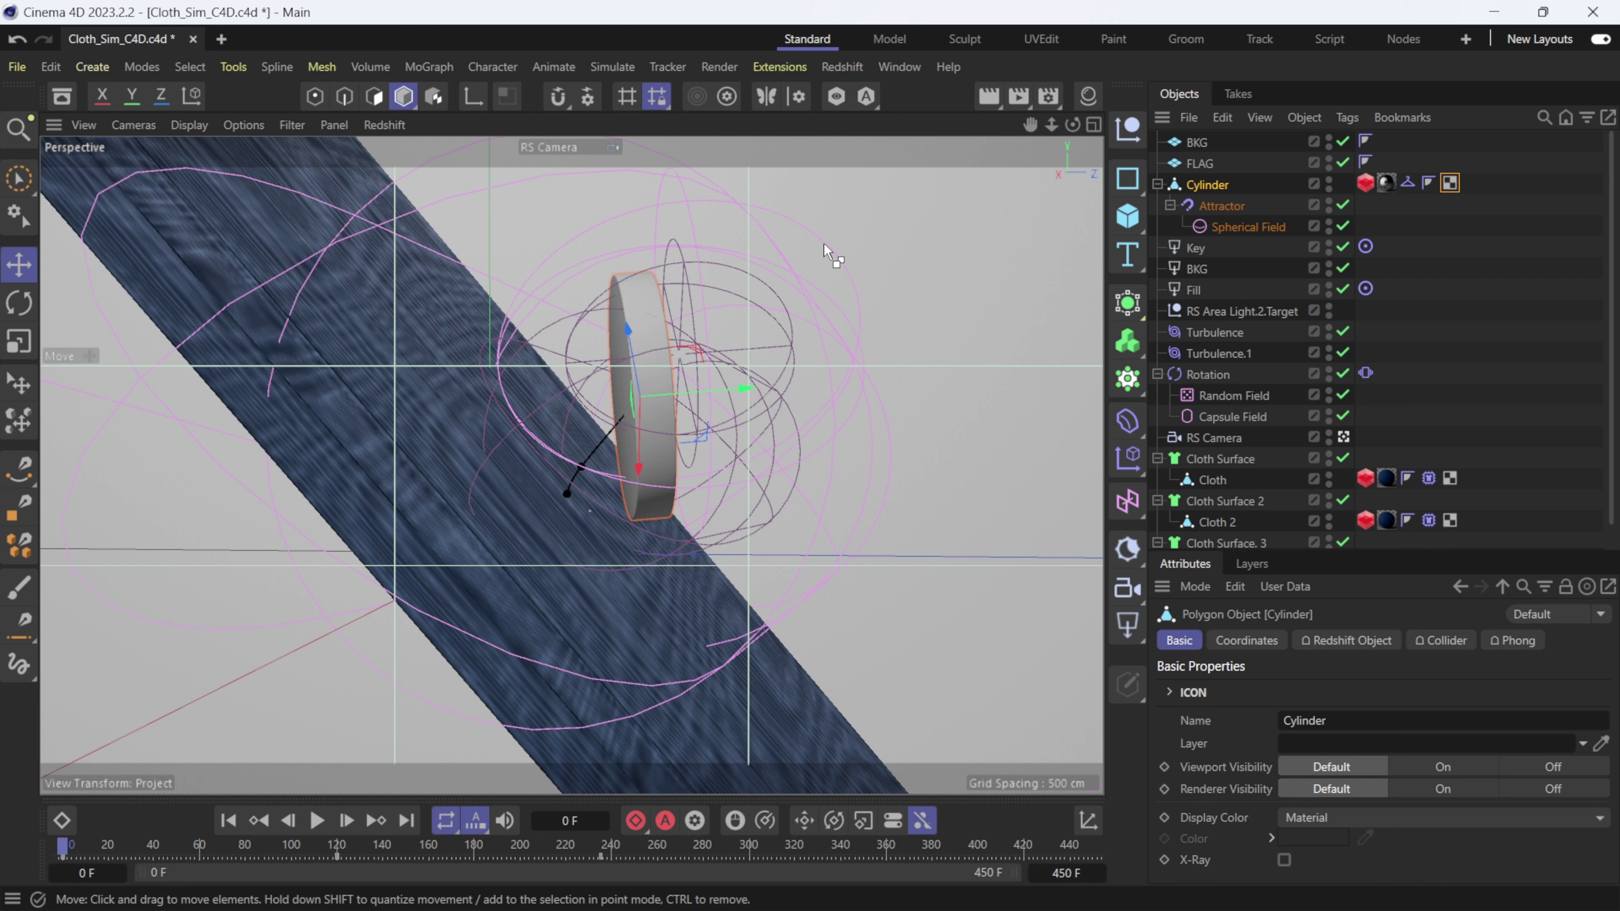
key("ctrl+d")
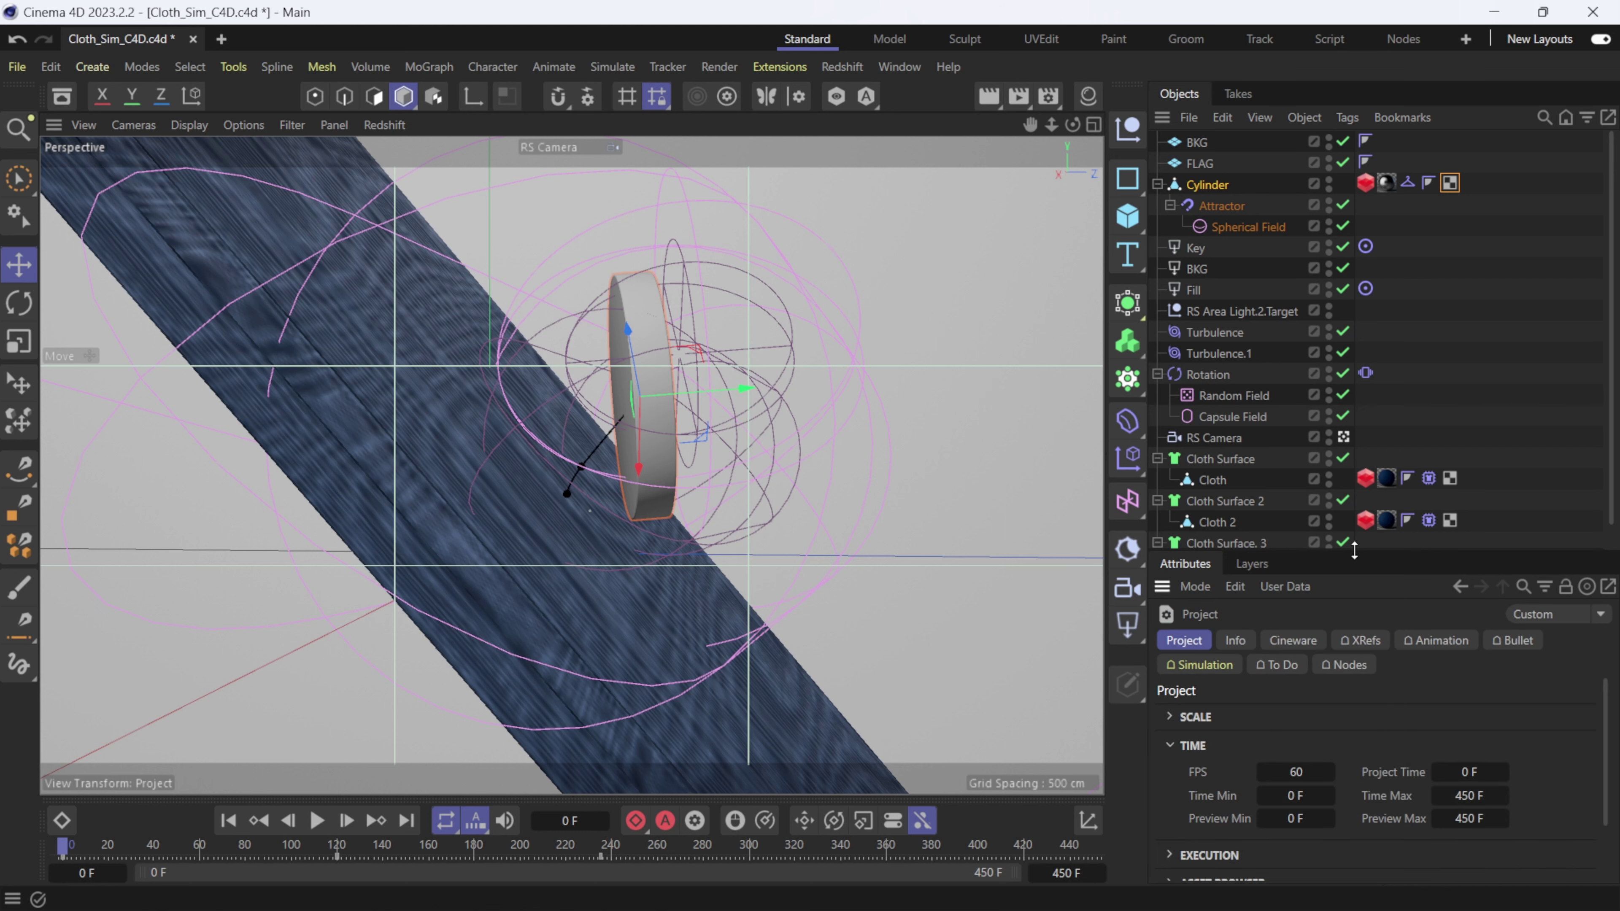
Step: In the Cineware tab of Project Settings, enable Save Polygon, Animation and Material Cache
left_click_drag(1354, 550, 1374, 325)
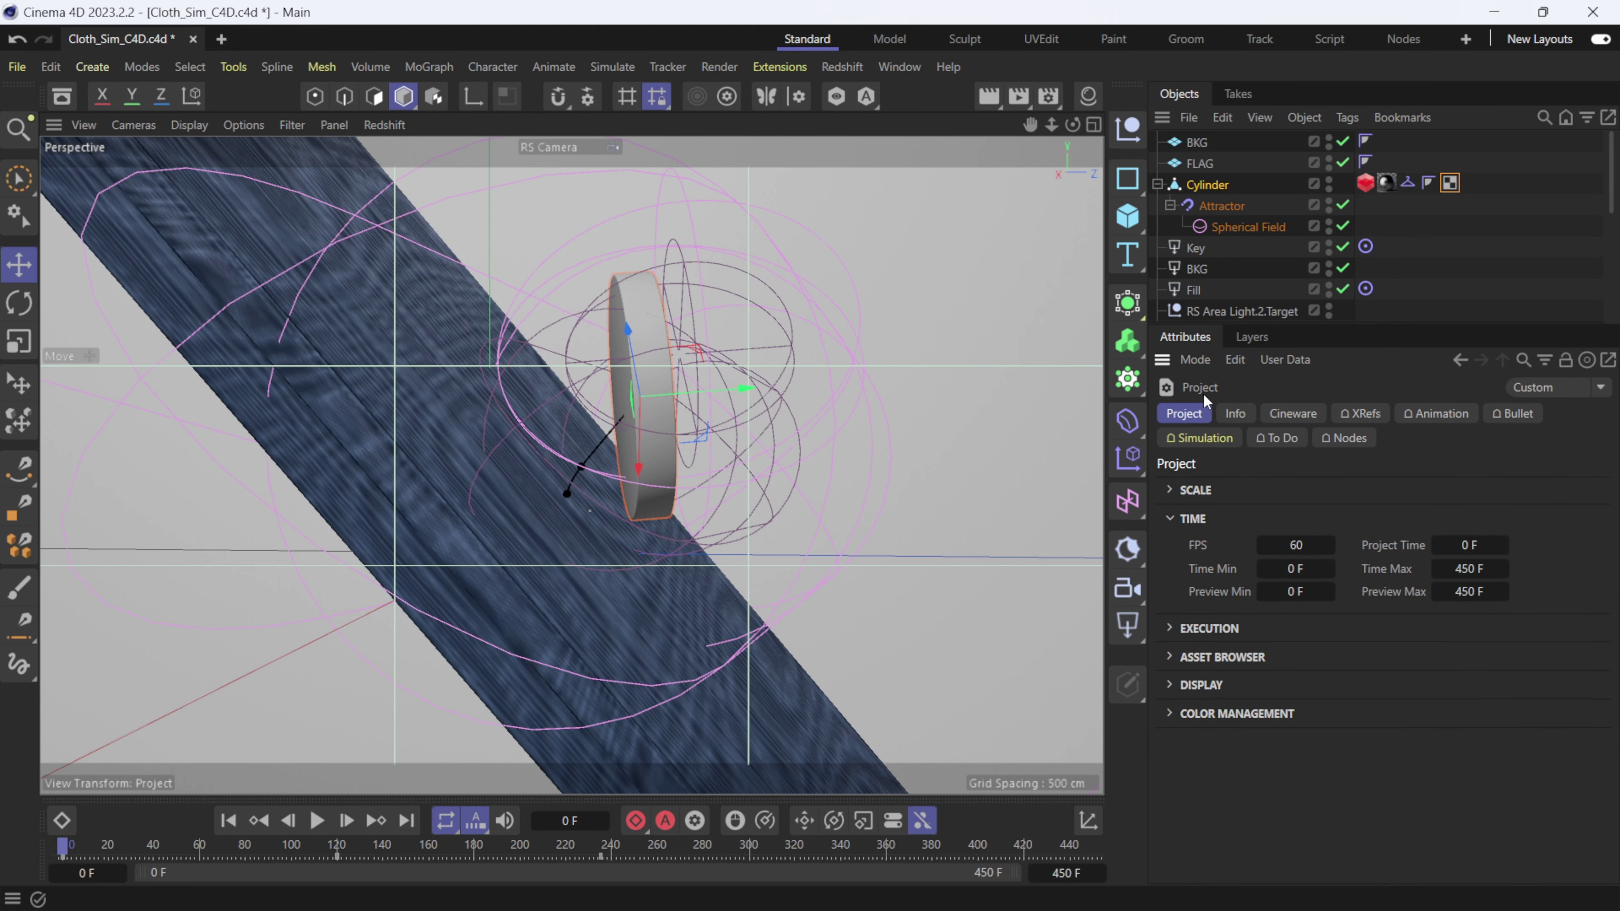
left_click(1307, 415)
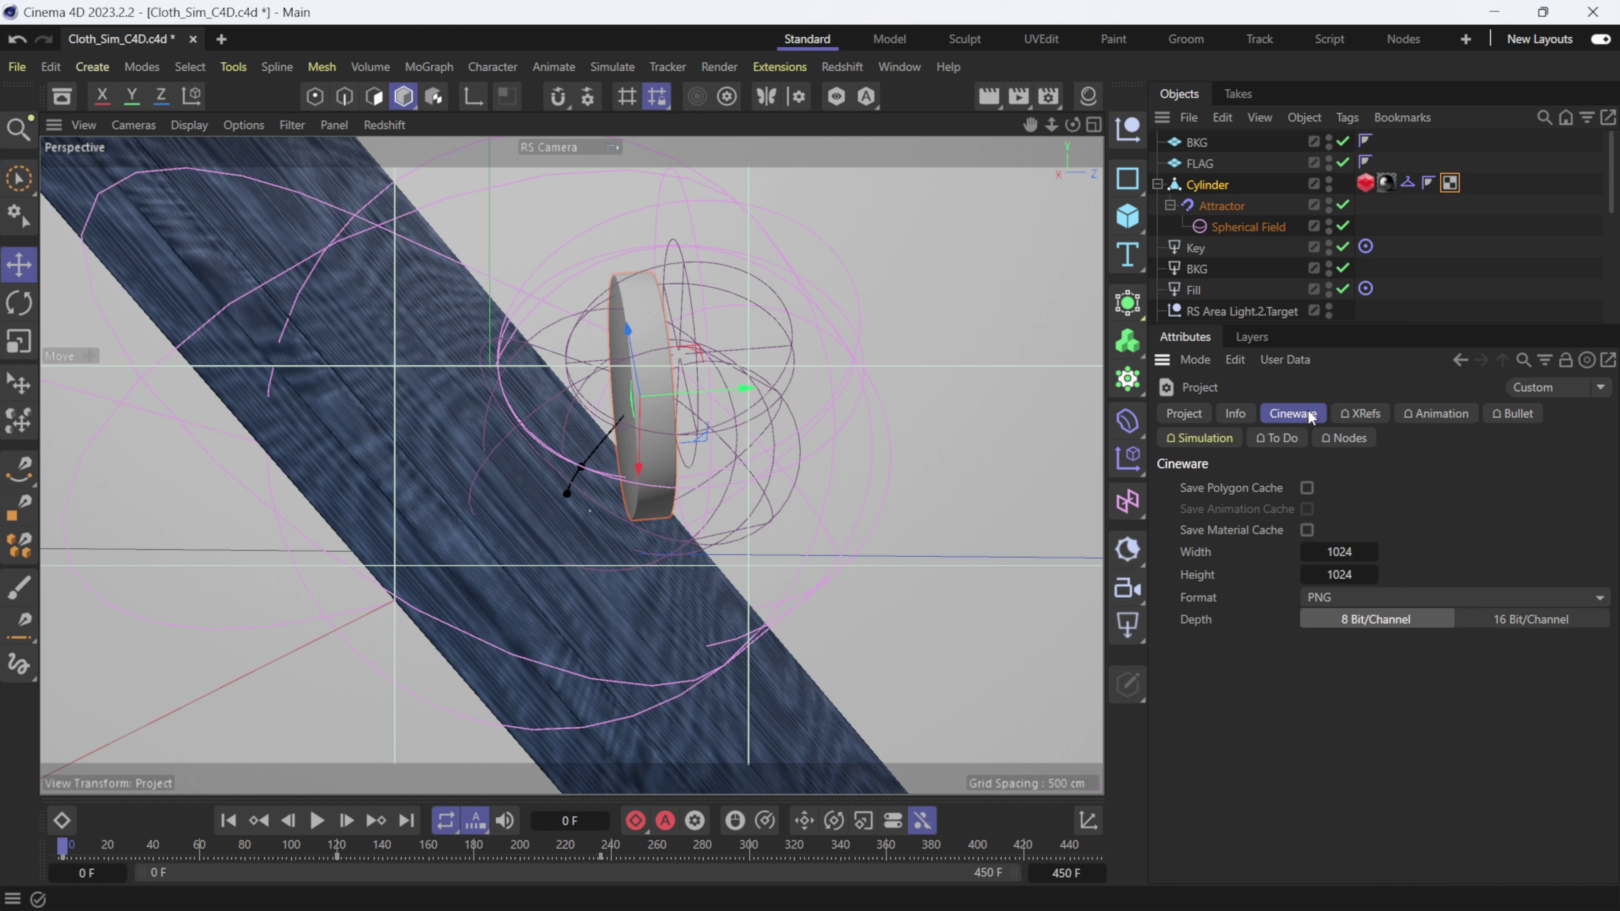
left_click(1306, 488)
left_click(1307, 509)
left_click(1307, 530)
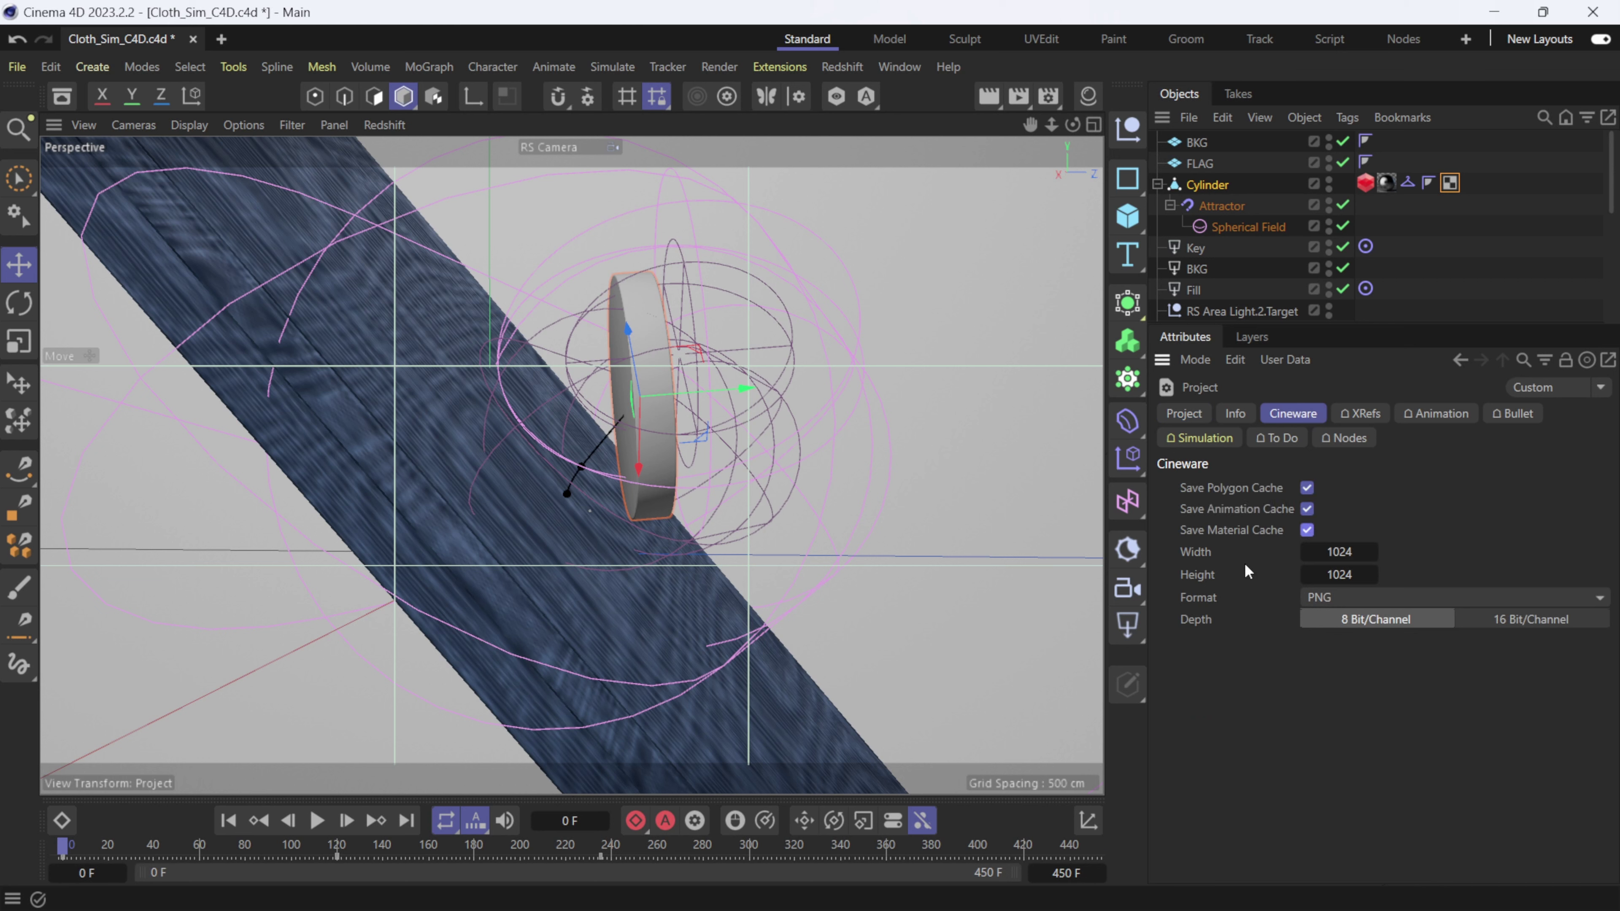
Step: Set the Cineware texture Width and Height to 4096 and Depth to 16 Bit/Channel
left_click(1338, 551)
left_click(1359, 551)
type("*4")
key("Return")
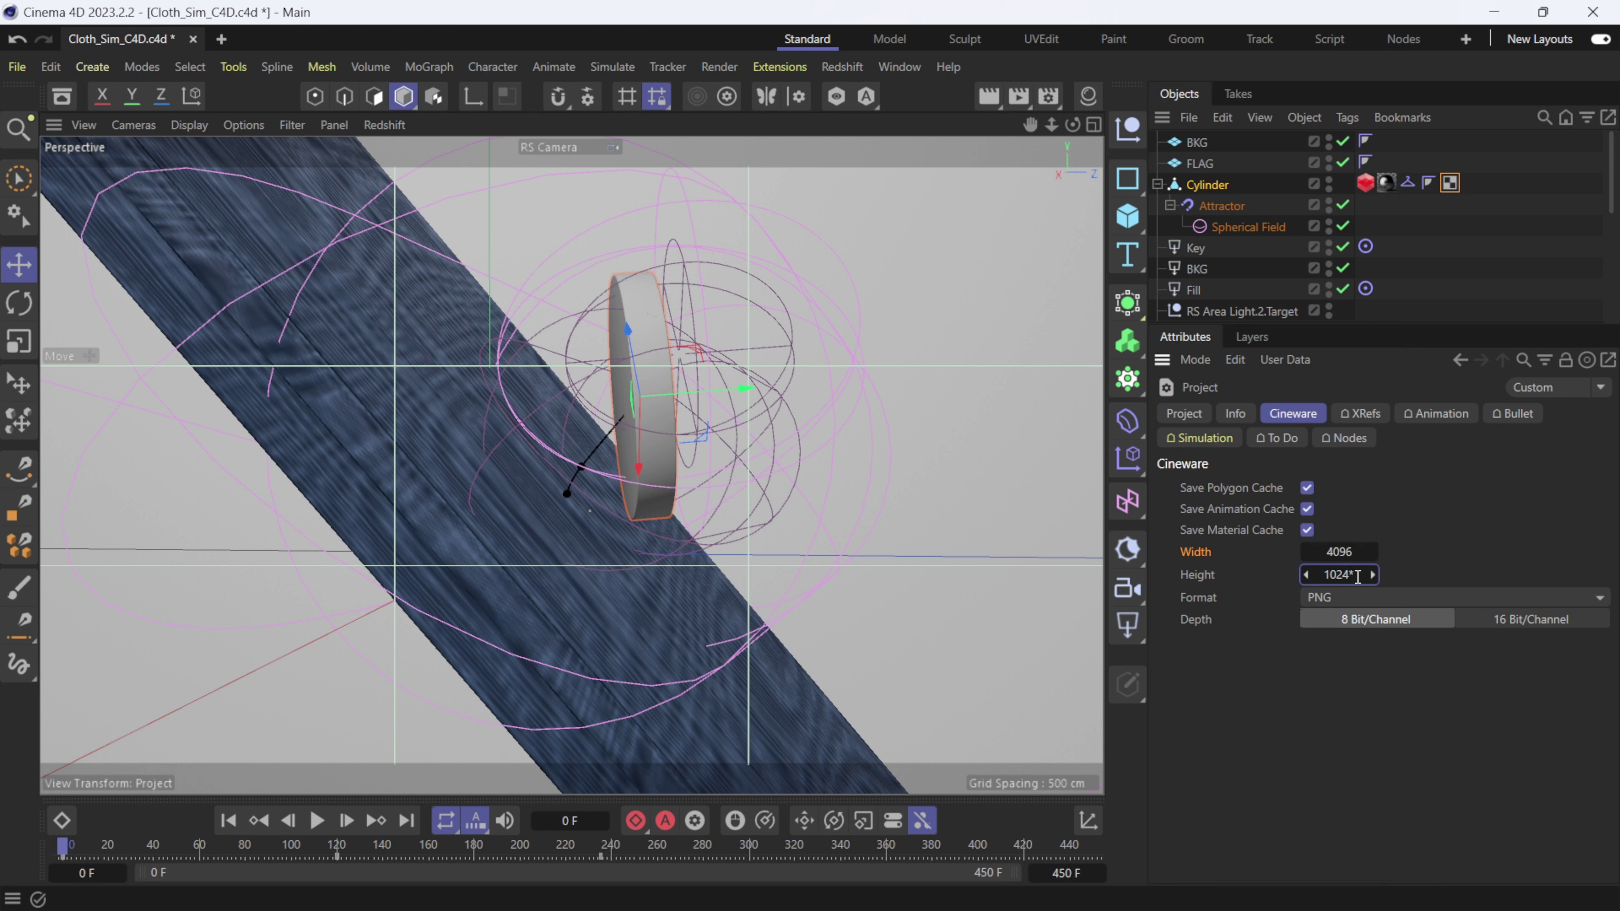
type("4")
key("Return")
left_click(1520, 616)
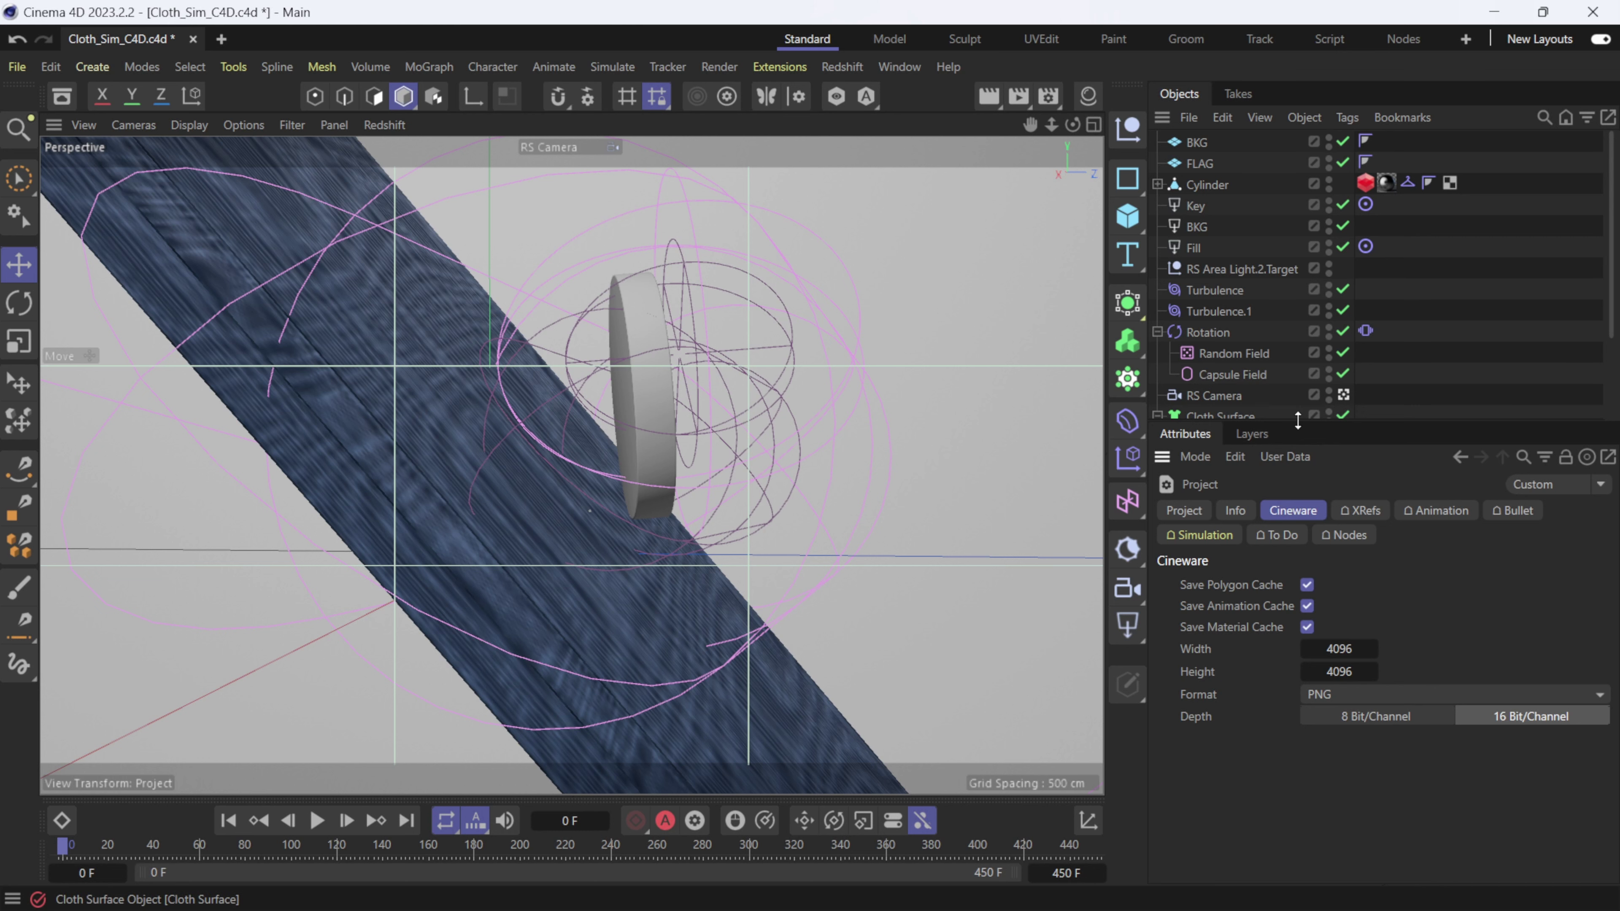
left_click_drag(1297, 424, 1304, 568)
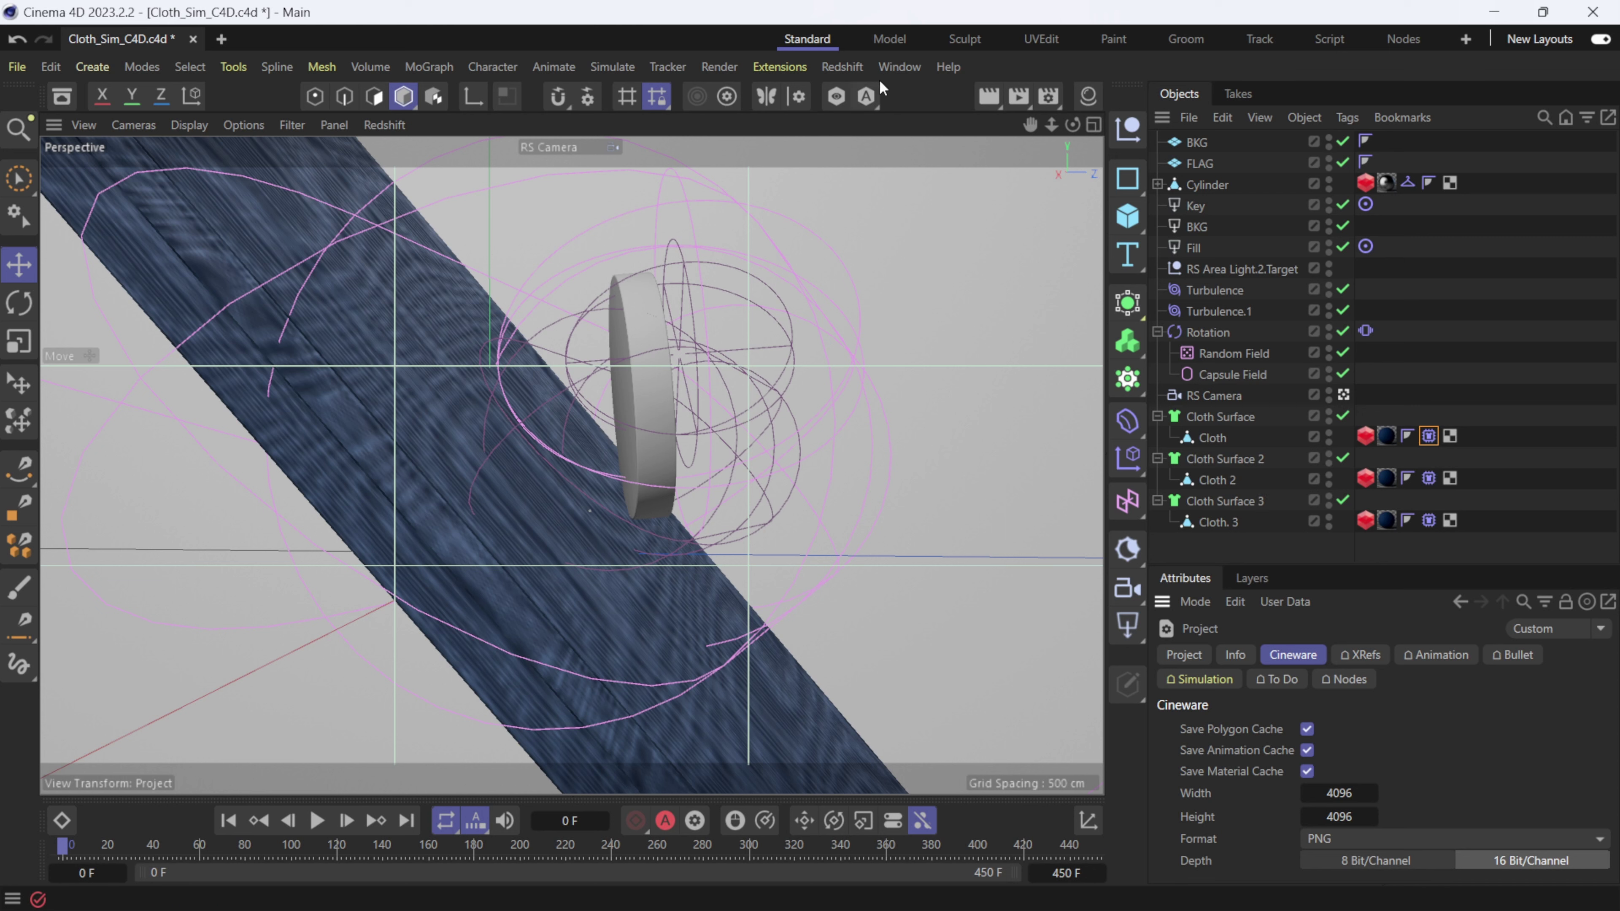
left_click(901, 74)
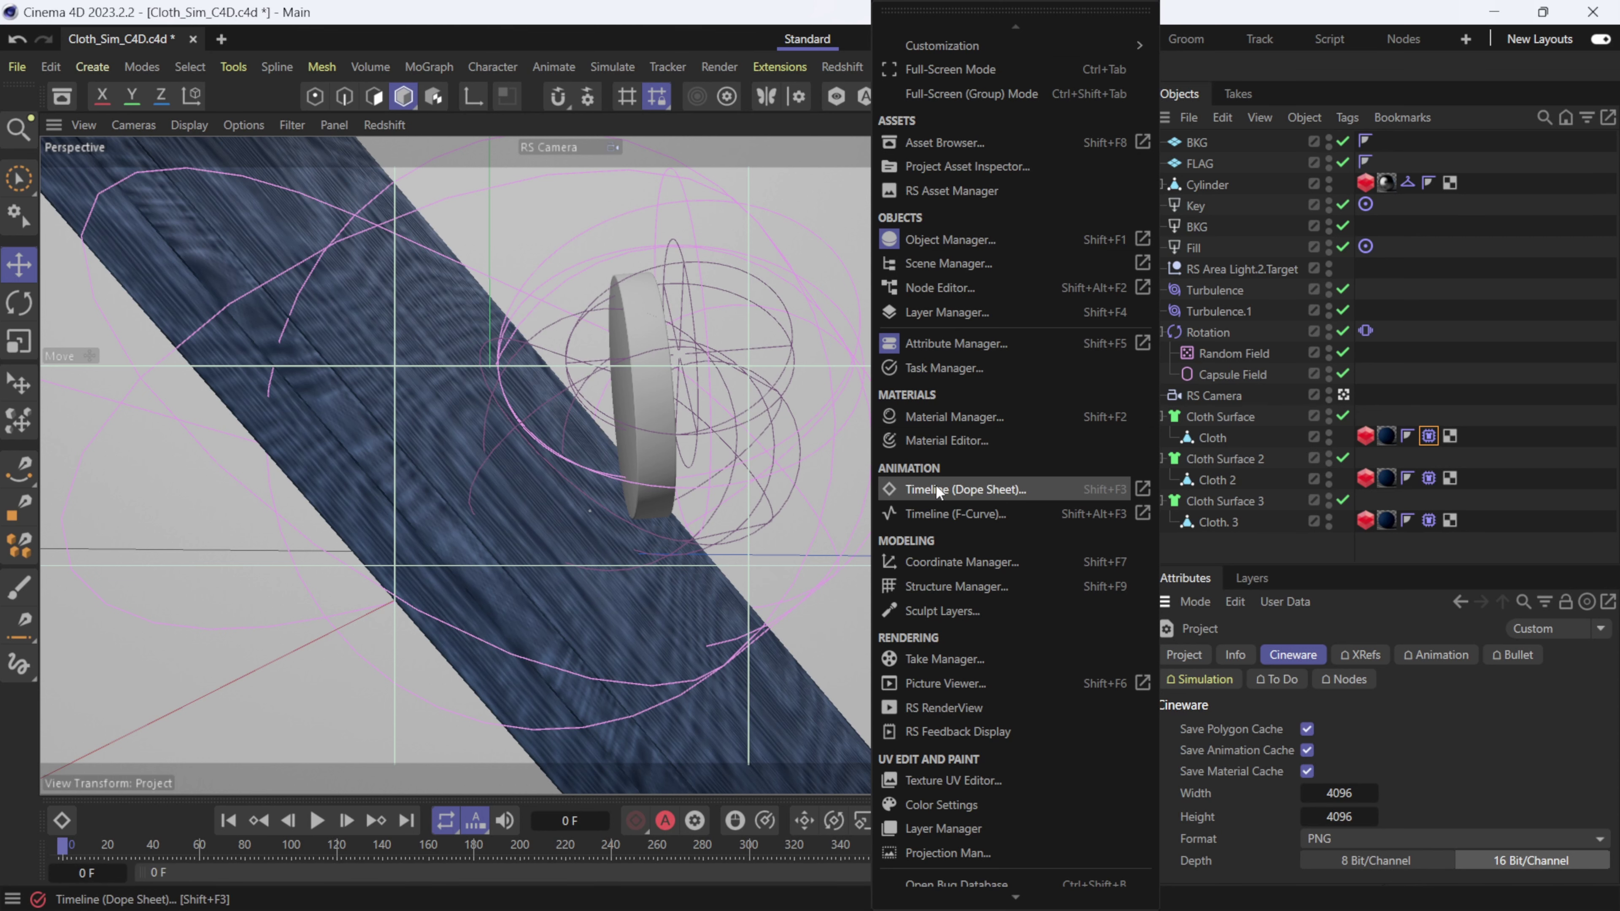
Step: Open and enlarge the Dope Sheet, showing only Cloth, Cloth 2 and Cloth. 3 tracks in Automatic Mode
left_click(994, 495)
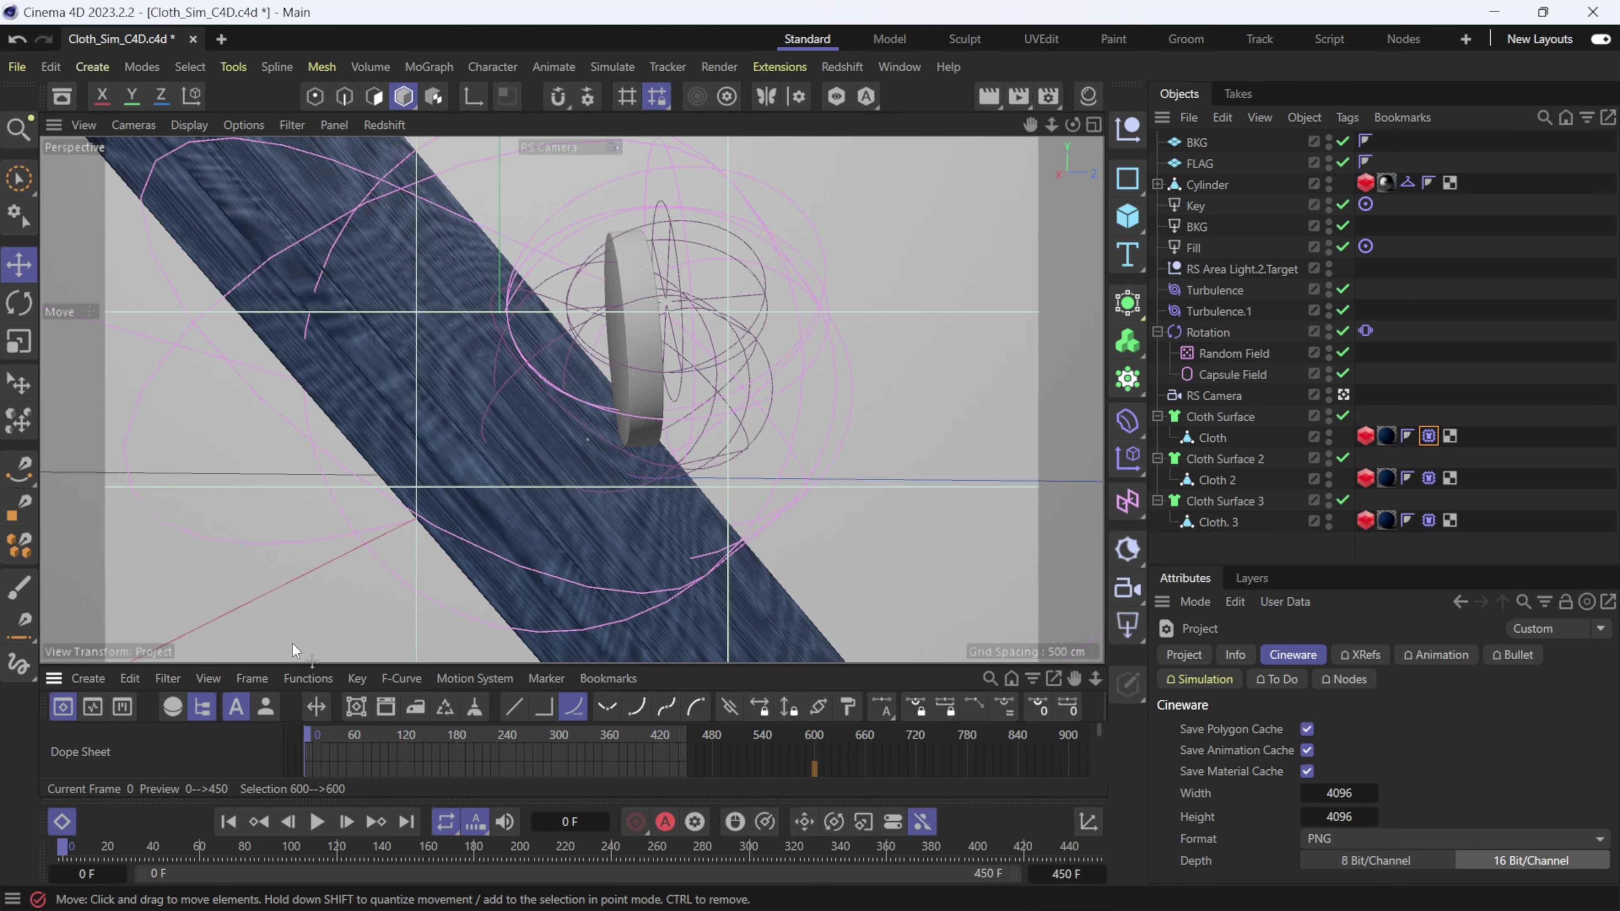
left_click_drag(324, 667, 275, 497)
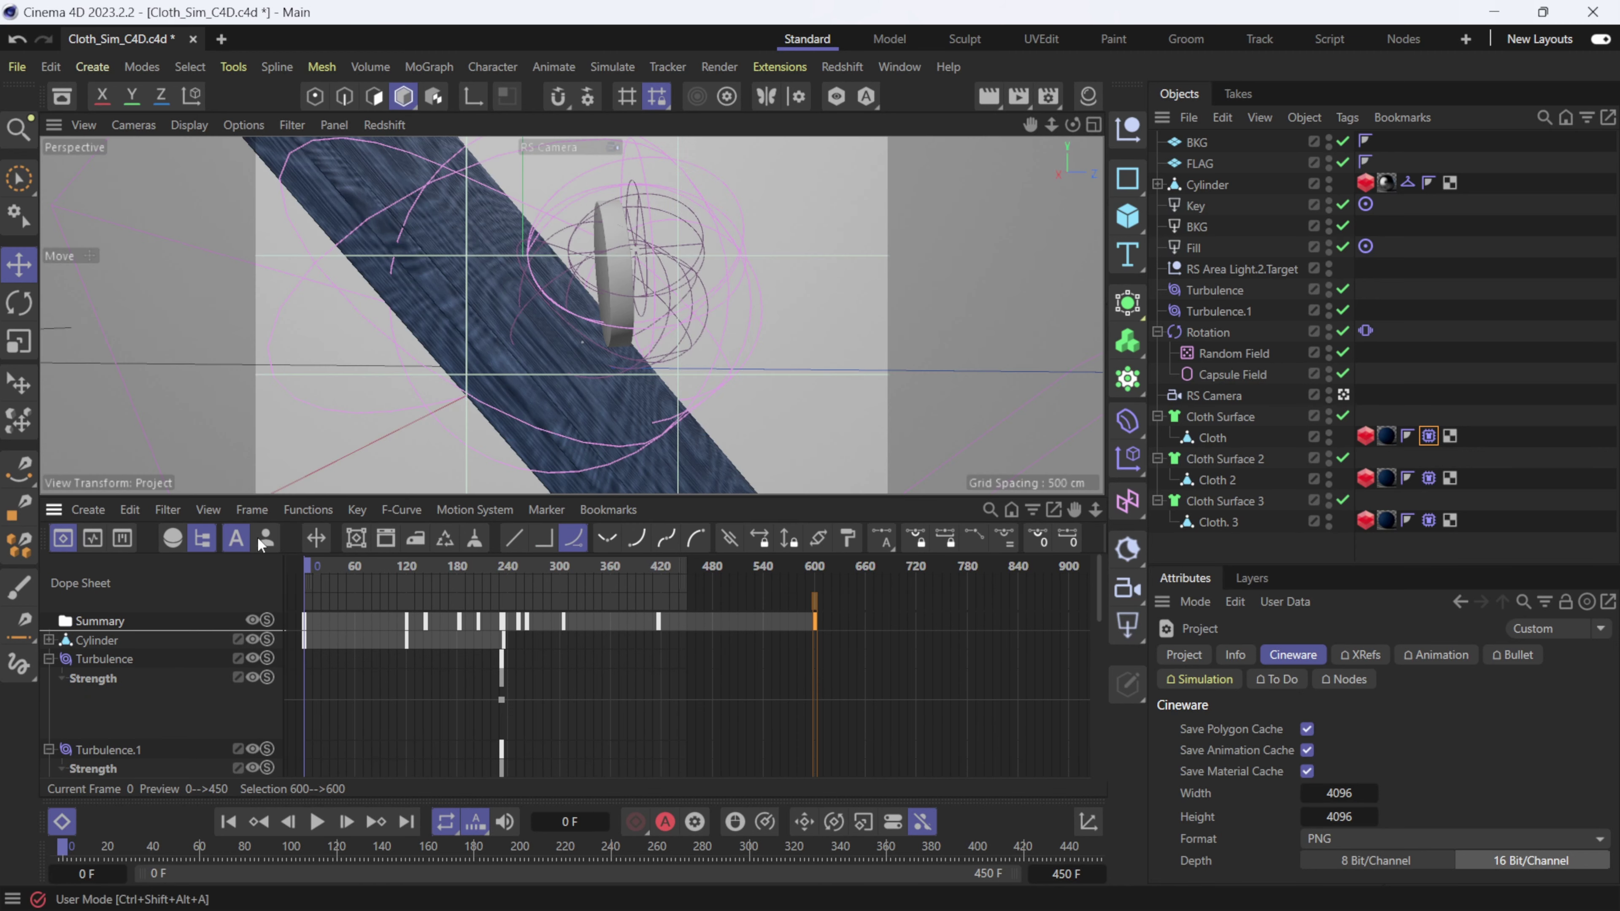
left_click(1211, 437)
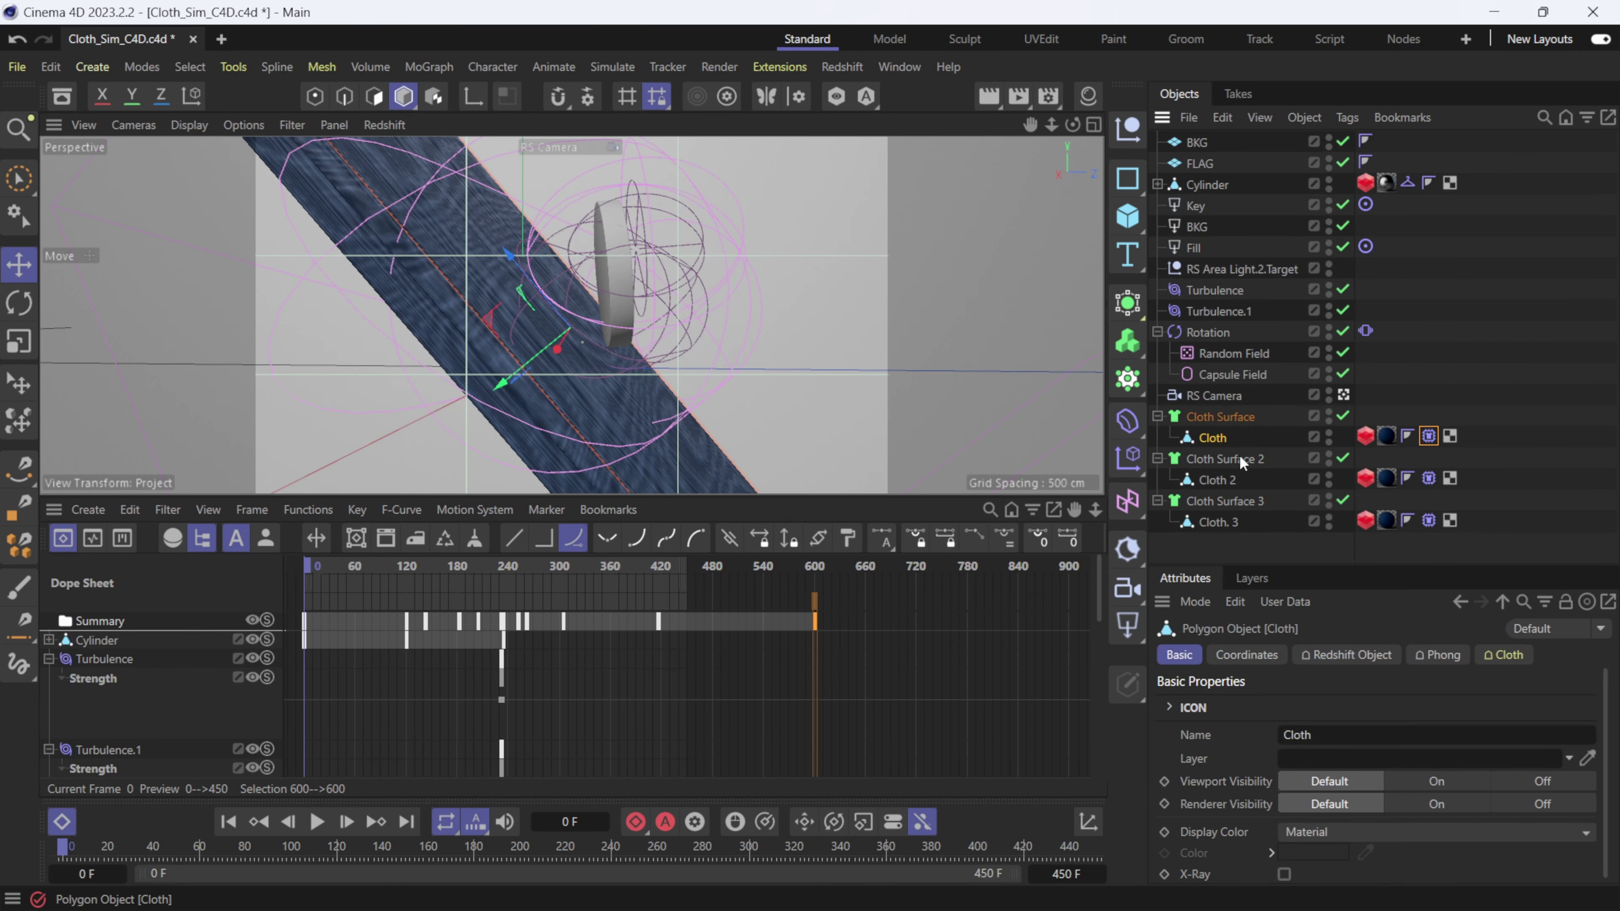
left_click(1215, 482, "ctrl")
left_click(1221, 524, "ctrl")
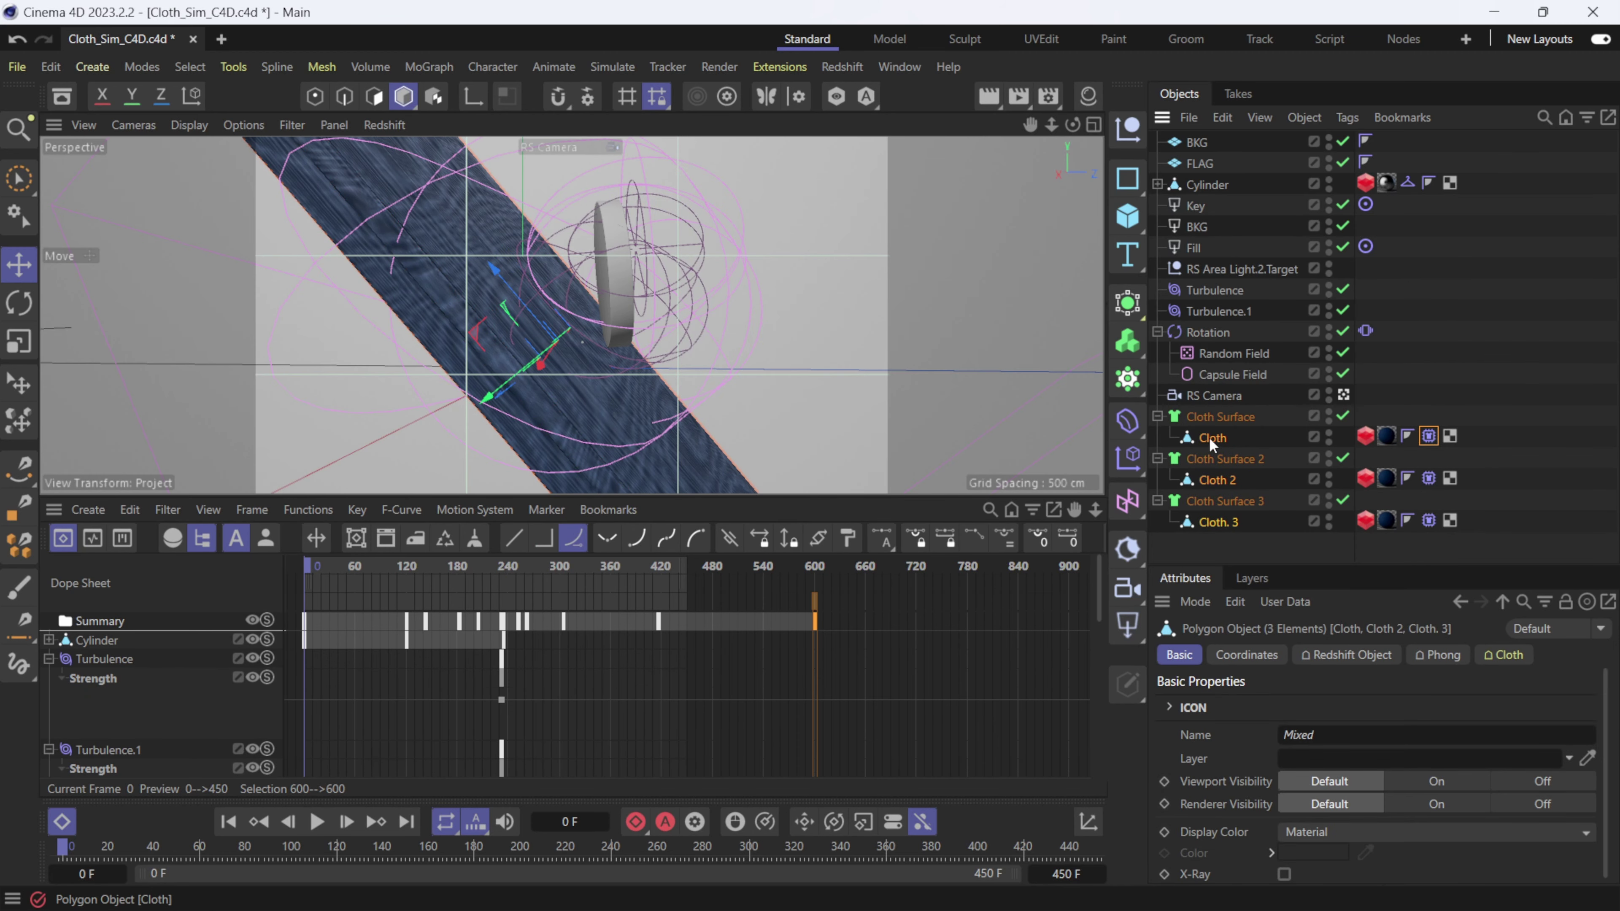
key("alt+a")
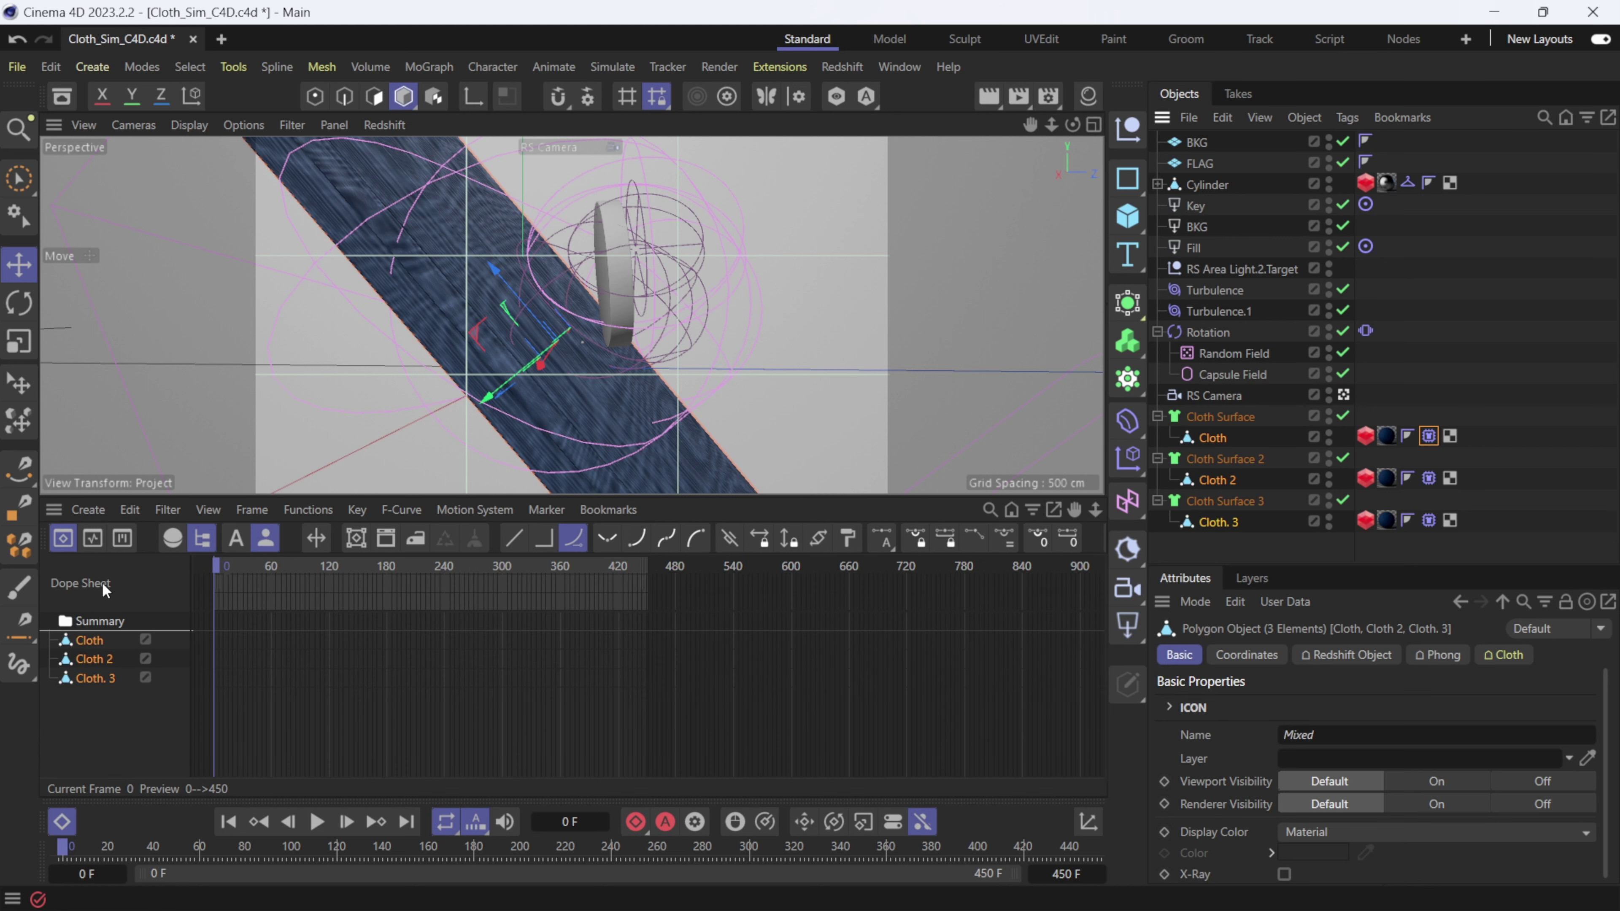
left_click(81, 634)
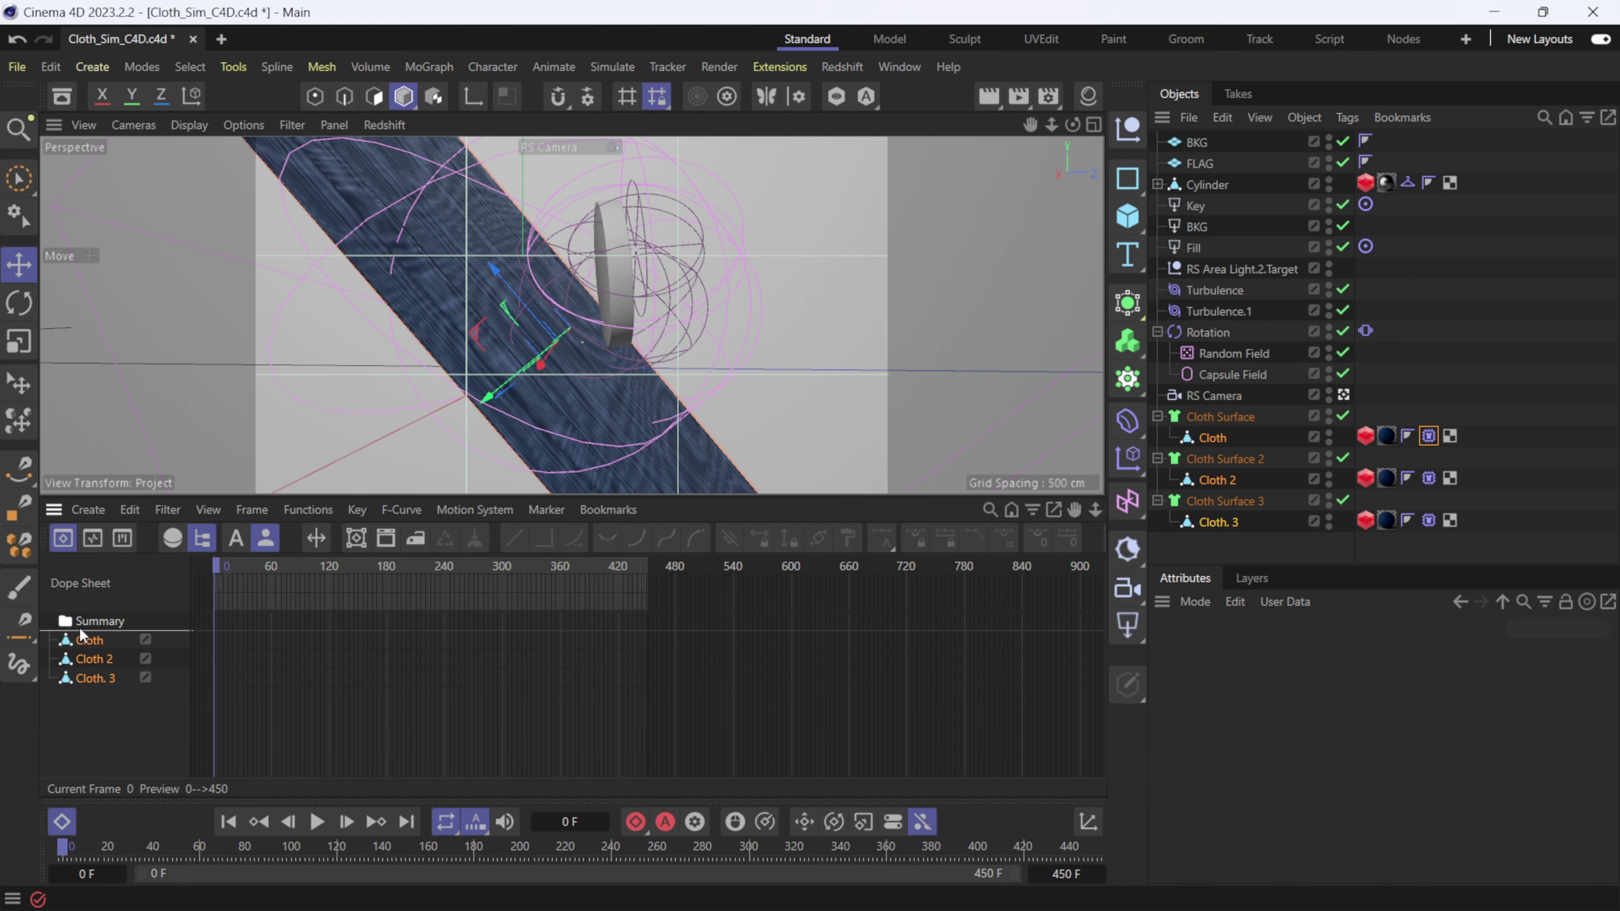
Step: Bake the three cloth objects over 0–450 F with PLA keys, excluding position, rotation and parameters
left_click(309, 511)
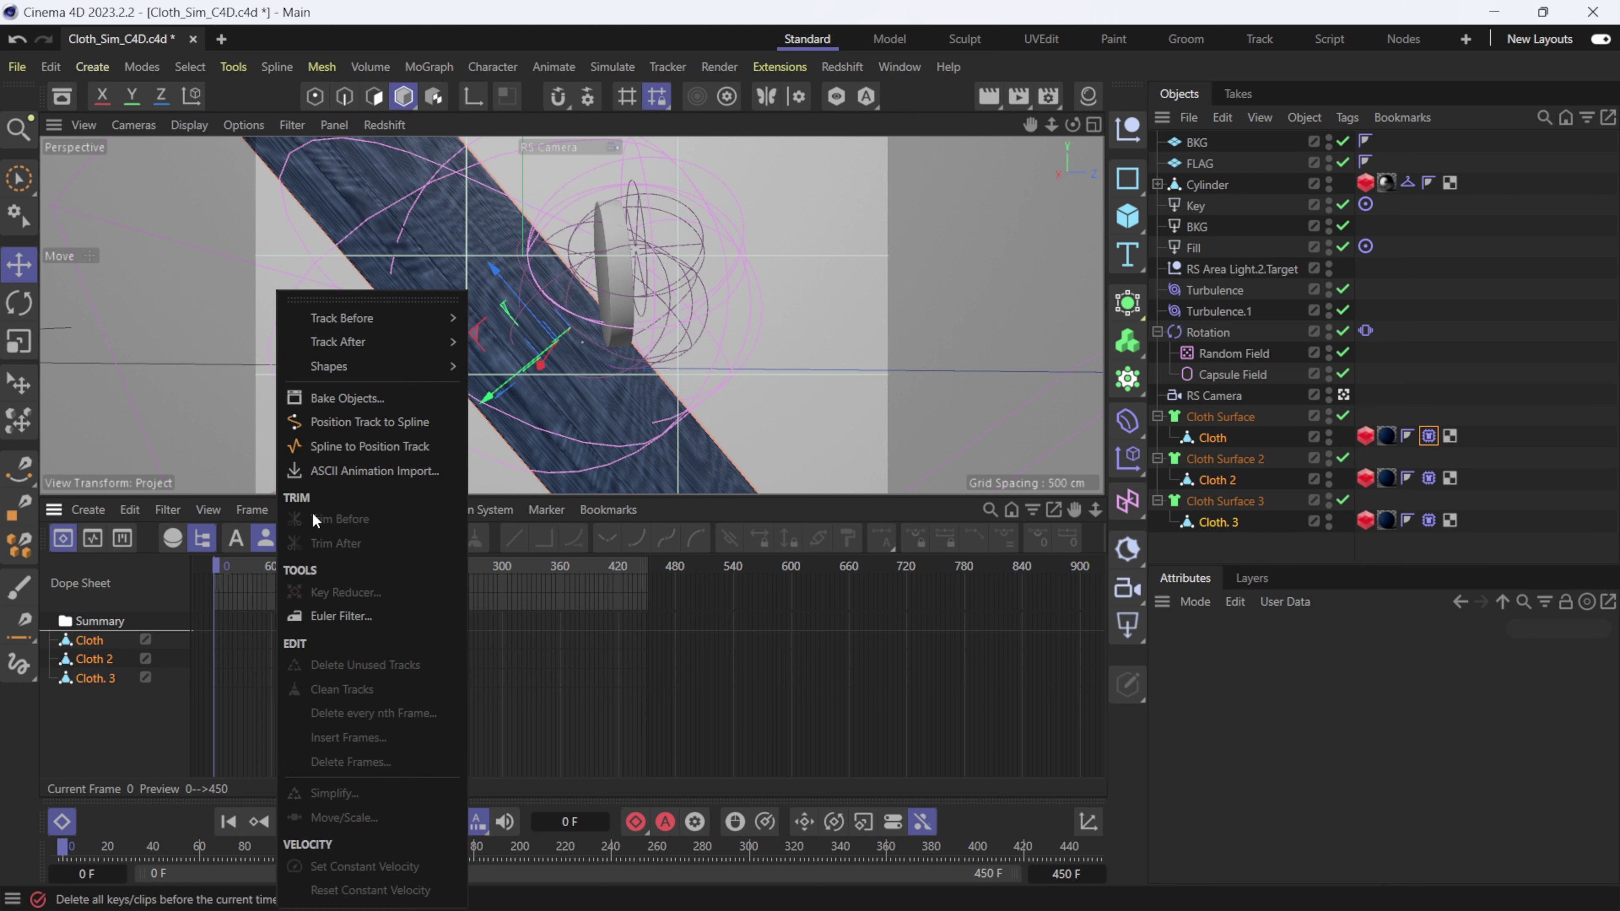
left_click(357, 397)
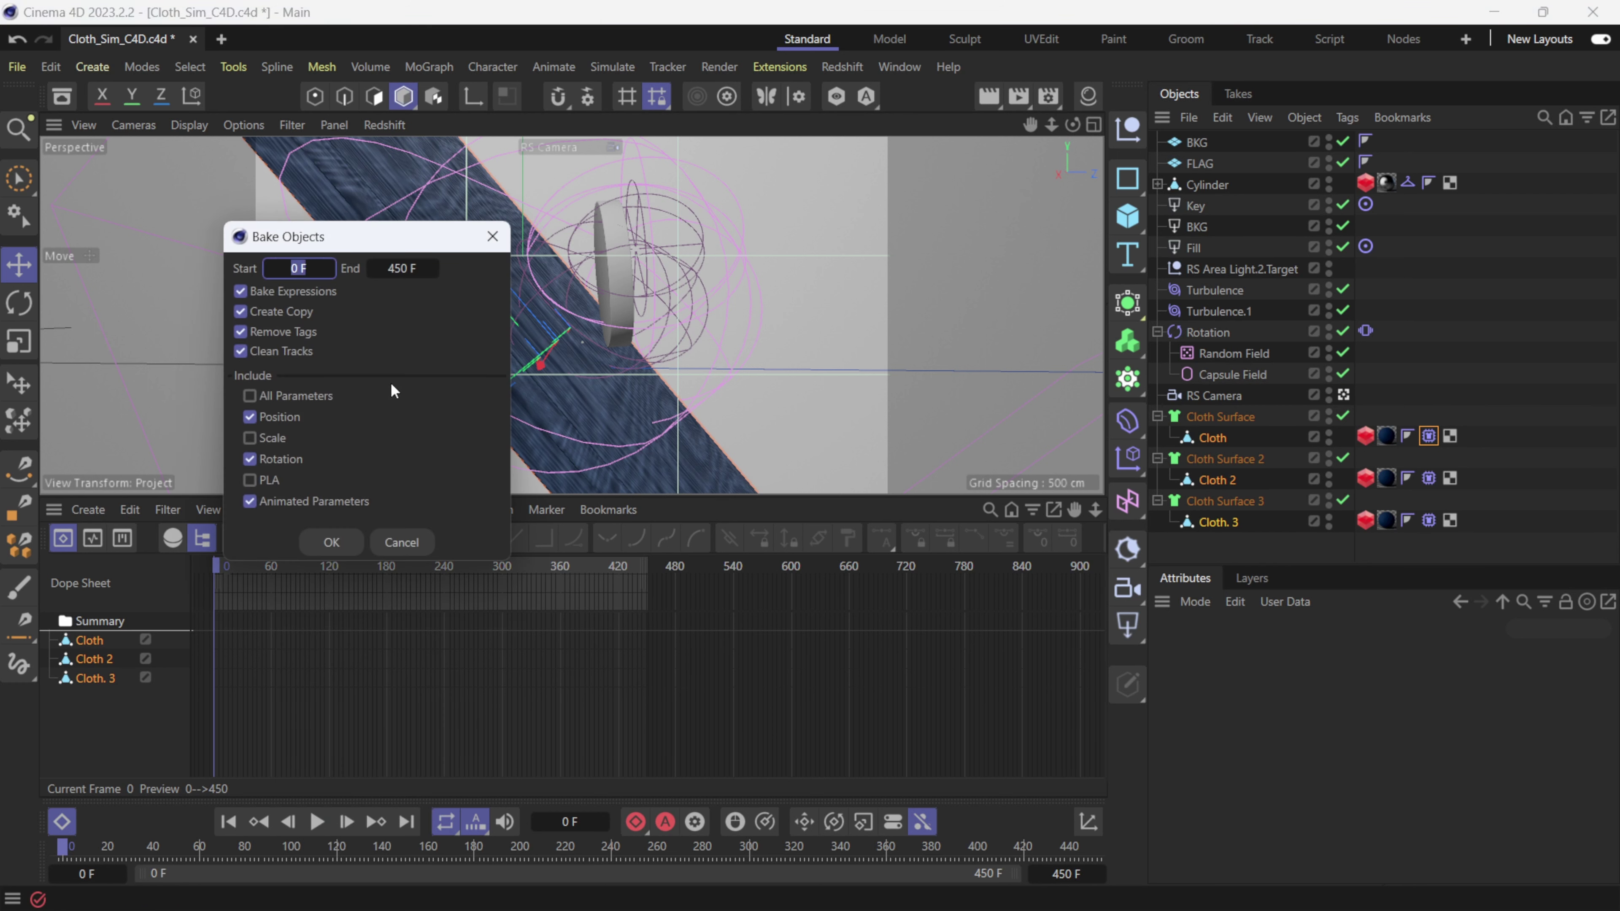
left_click(253, 417)
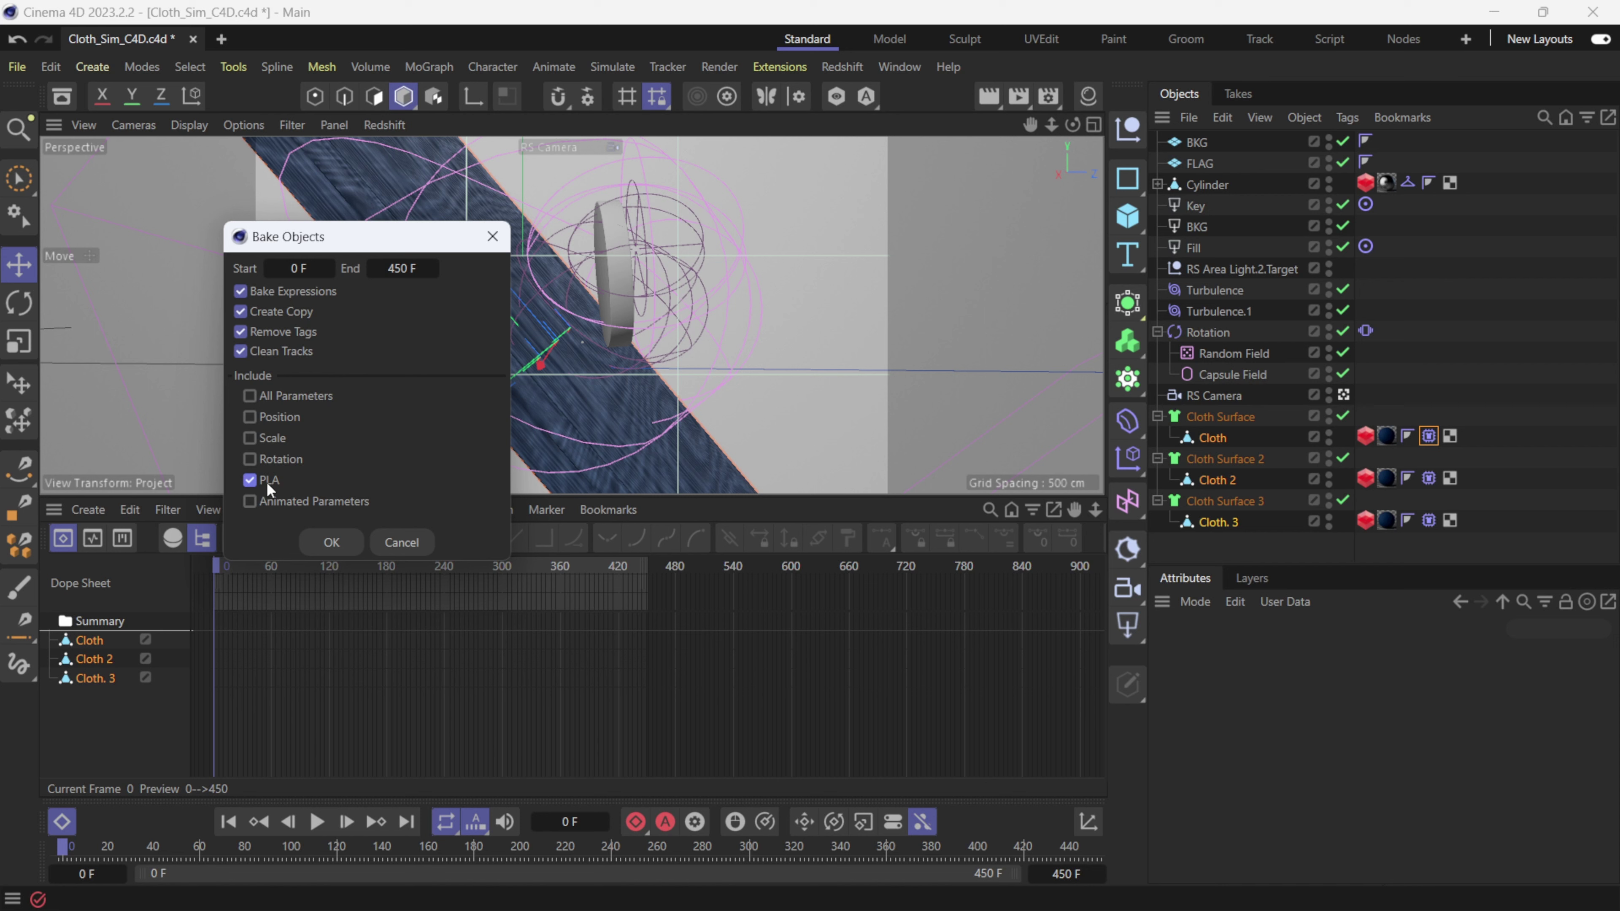
left_click(331, 541)
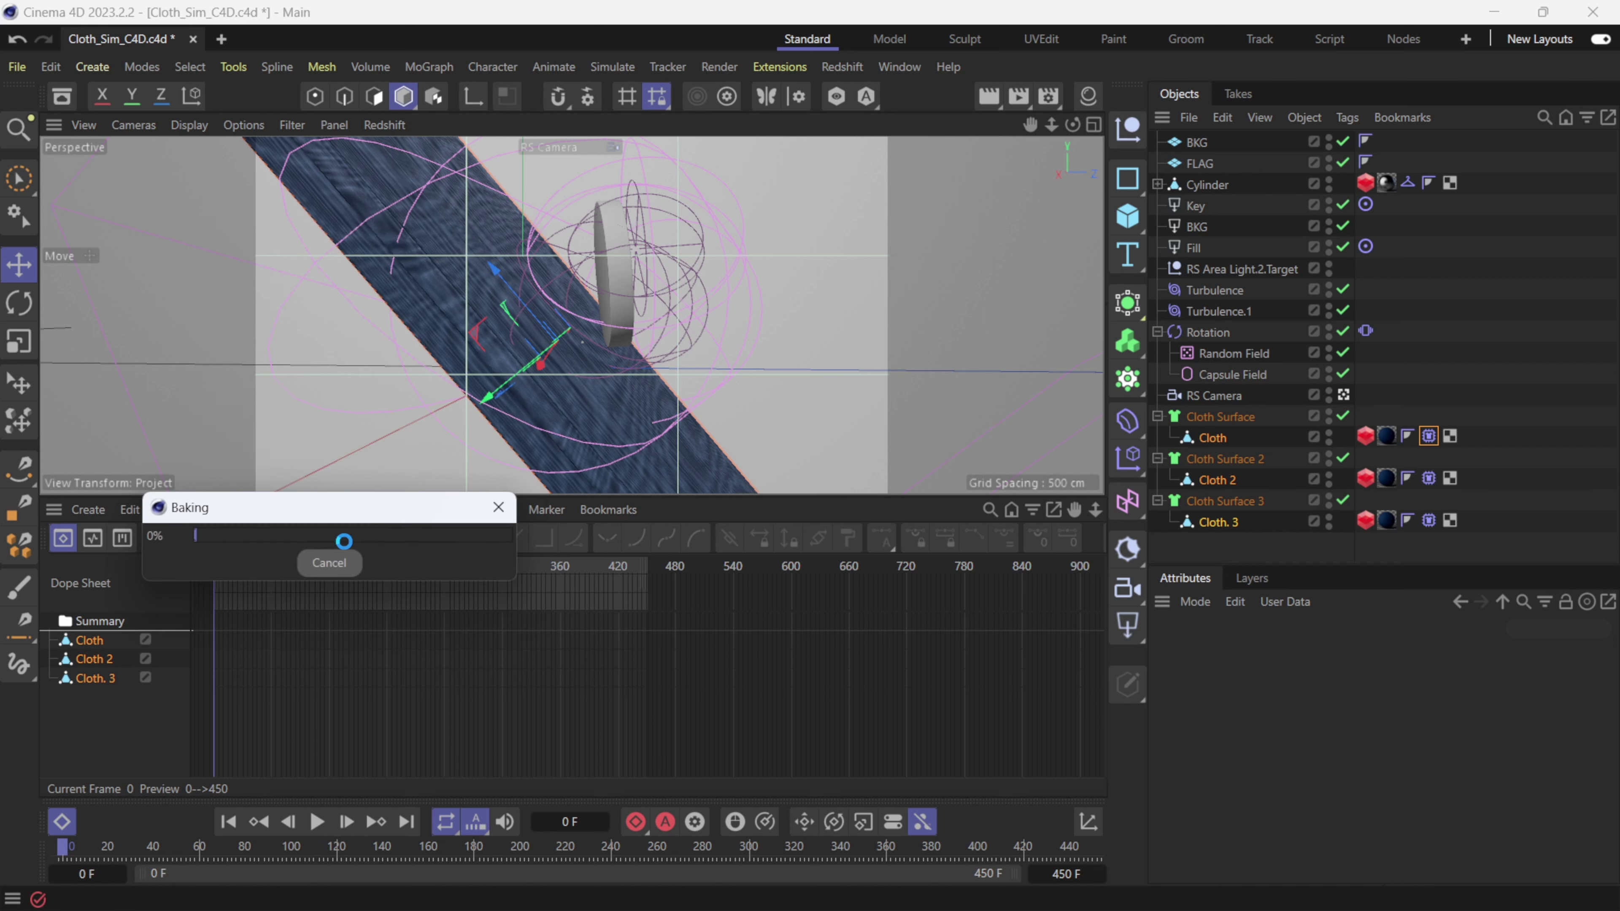
left_click_drag(362, 514, 441, 455)
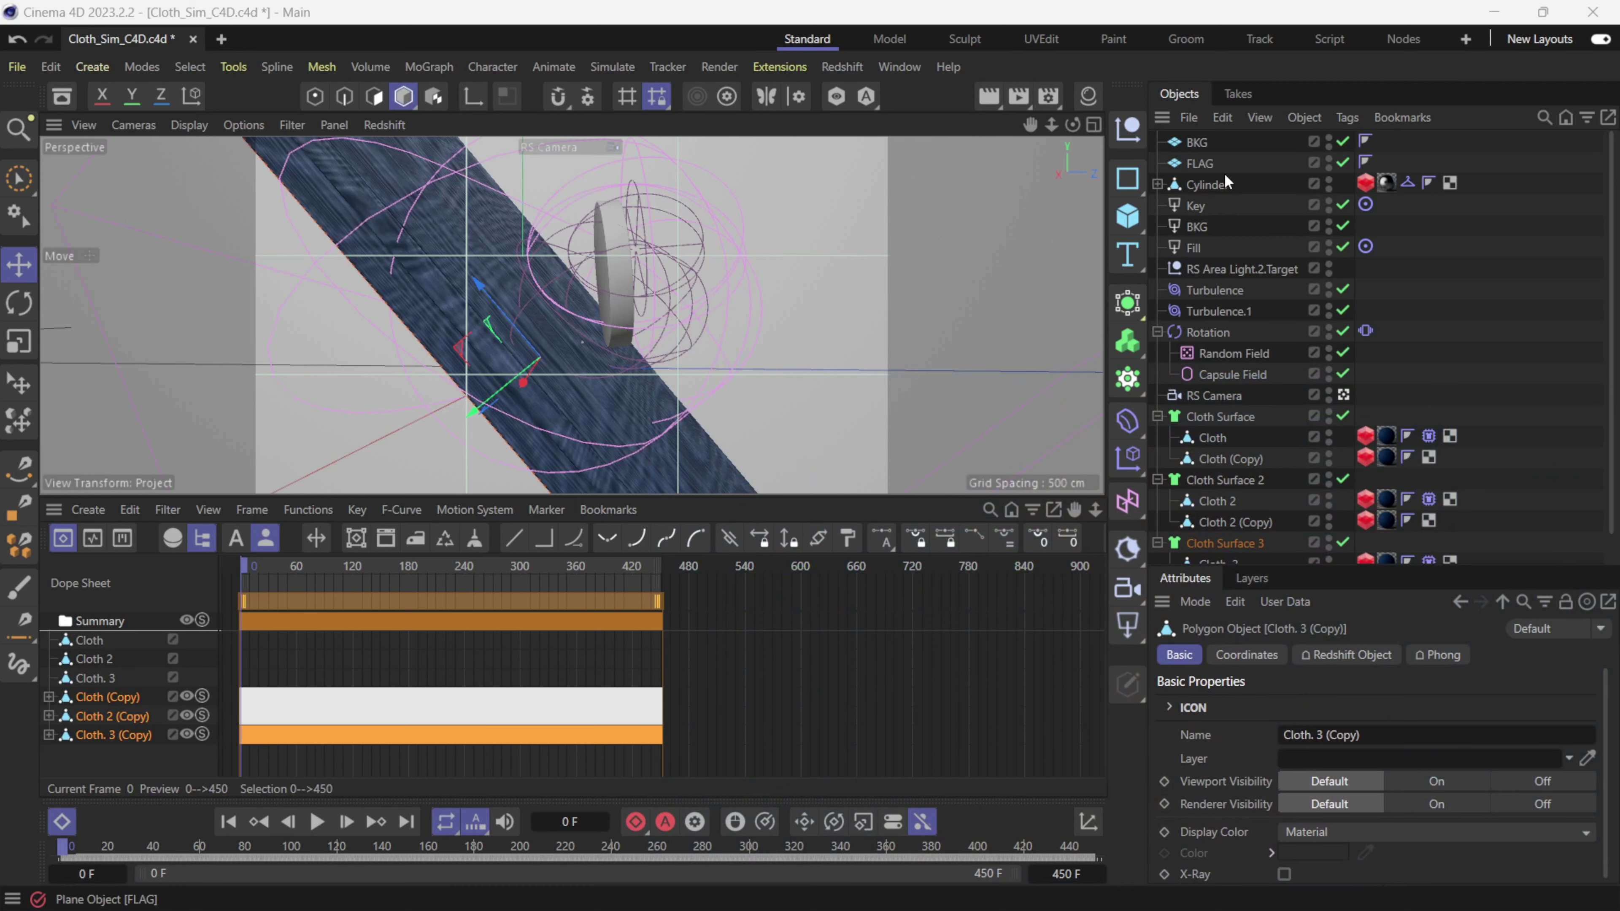
Step: Delete the original Cloth, Cloth 2 and Cloth. 3 objects
scroll(1215, 383, "down", 1)
left_click(1211, 407)
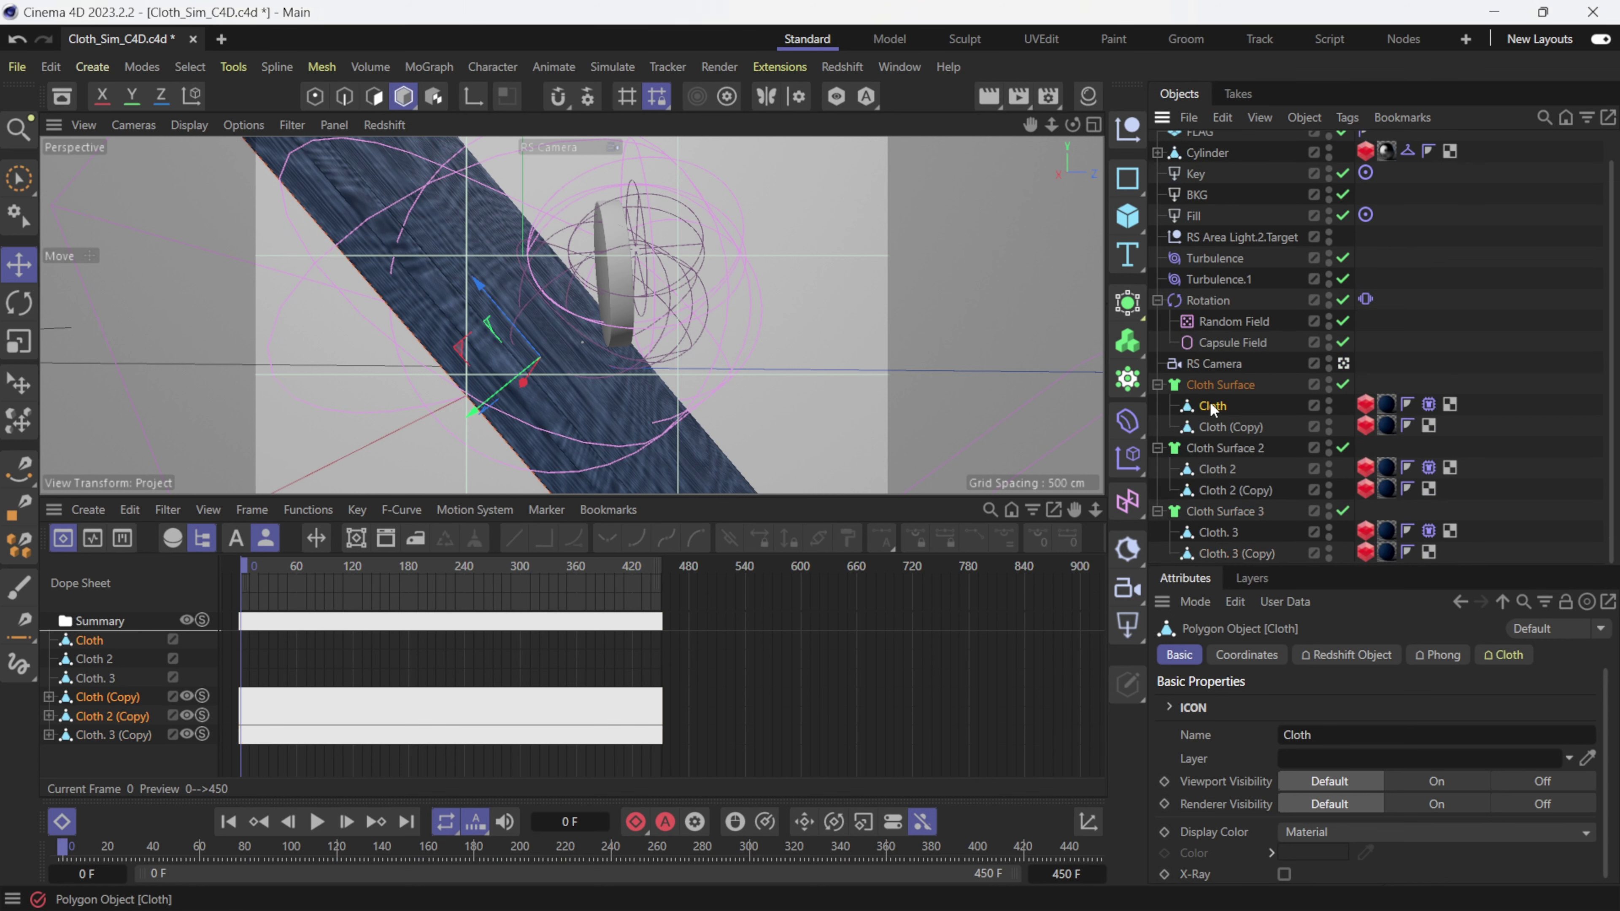
key("Delete")
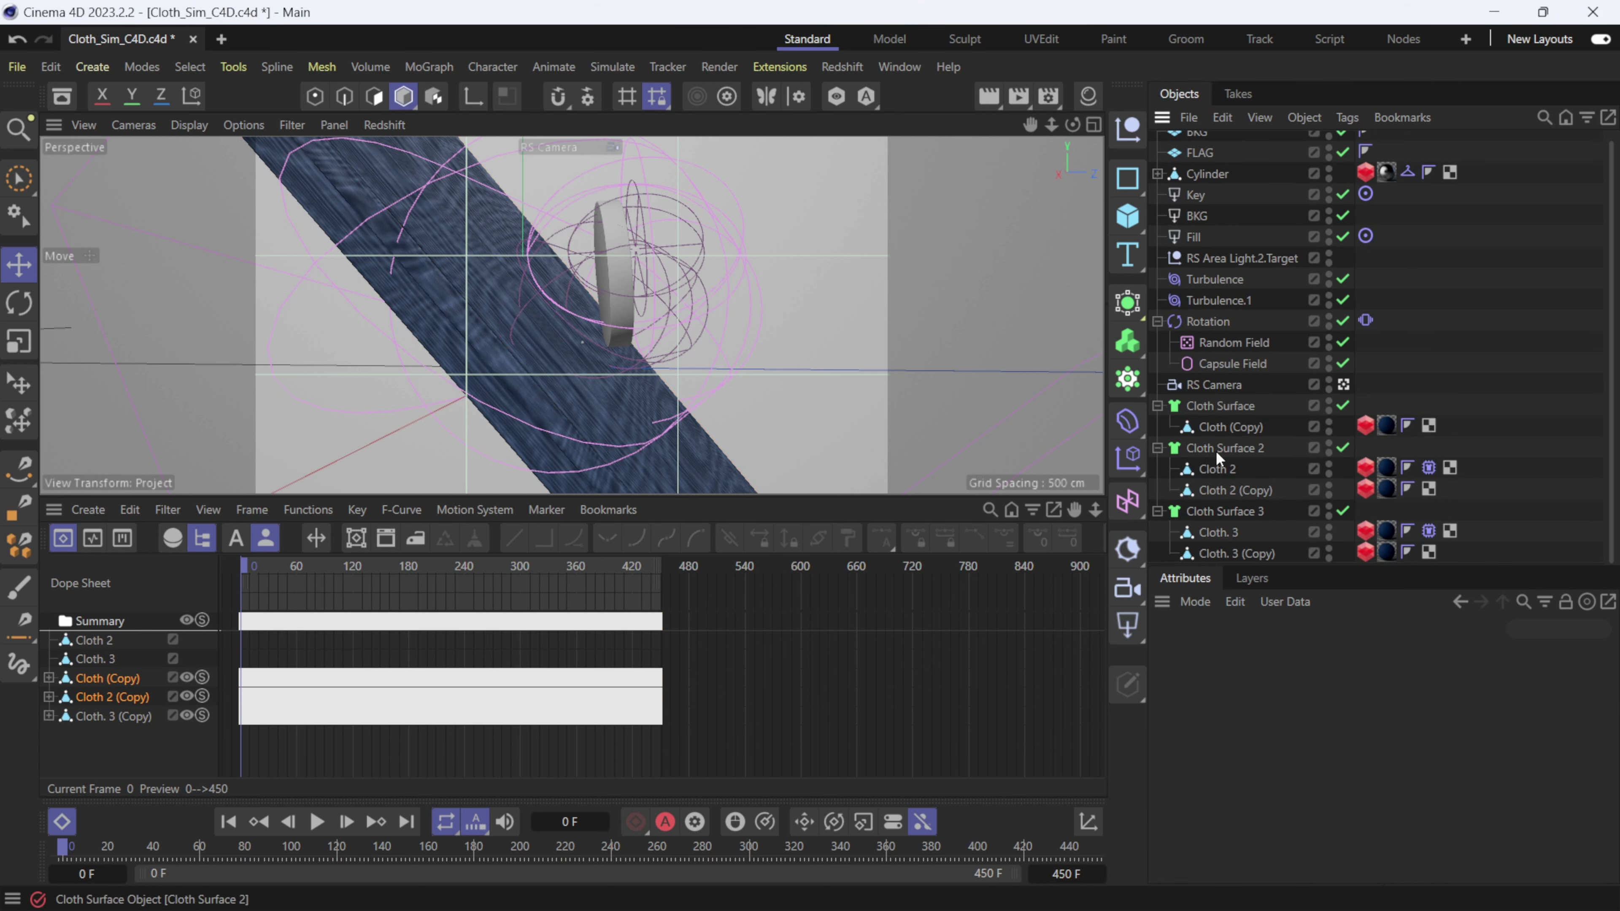
left_click(1217, 468)
key("Delete")
left_click(1221, 532)
key("Delete")
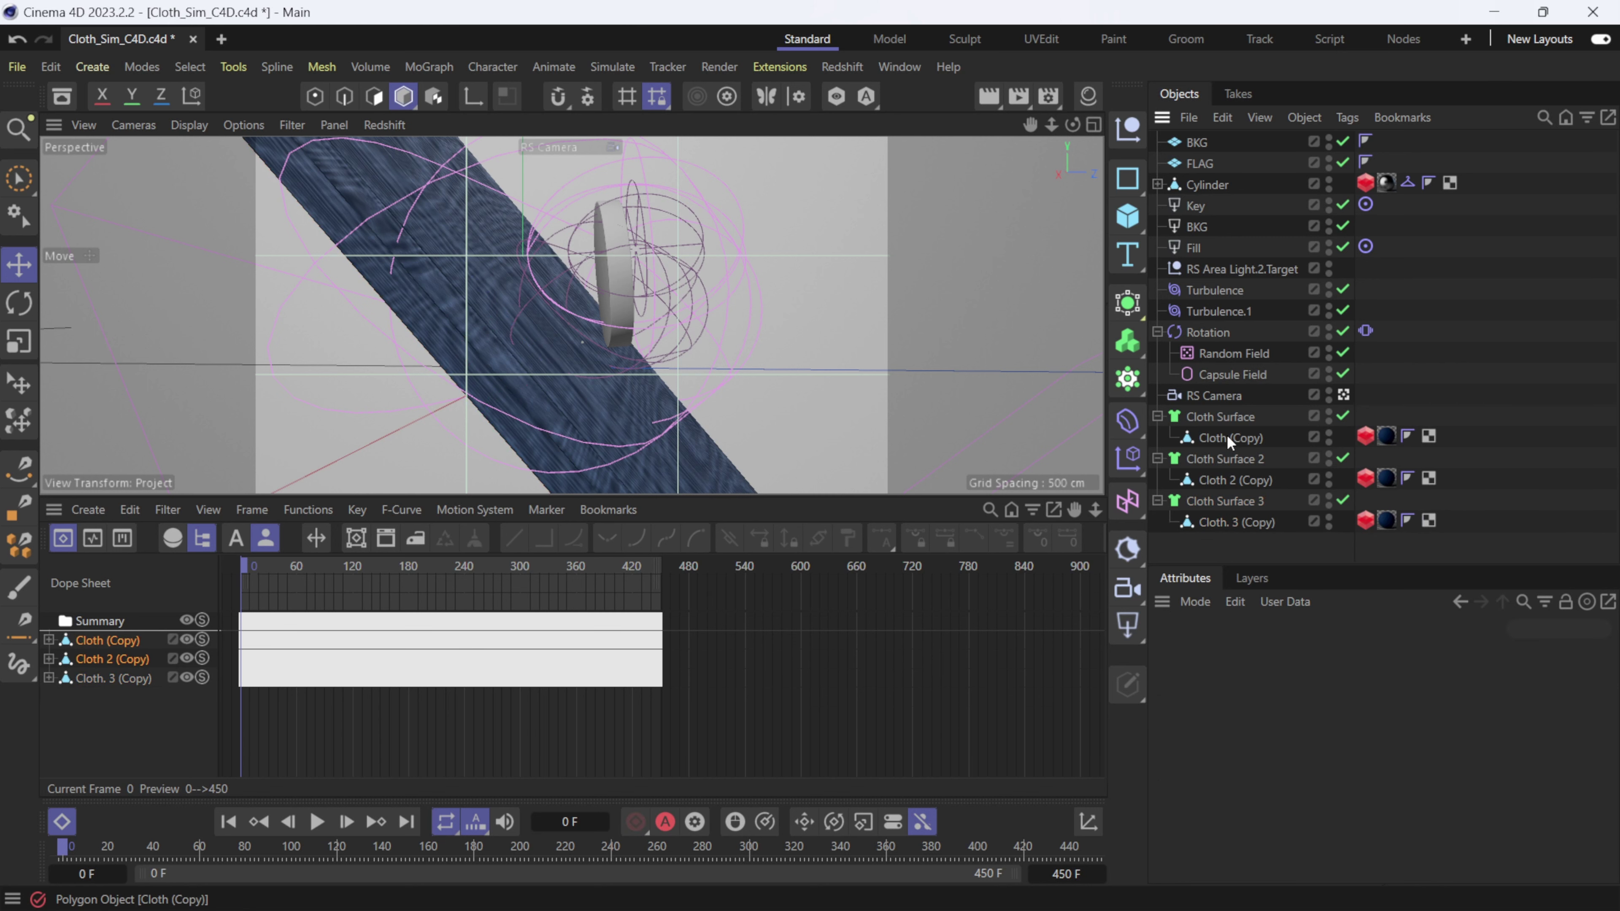
Step: Strip the (Copy) suffix so the baked objects are named Cloth, Cloth 2 and Cloth 3
double_click(1229, 439)
key("BackSpace")
key("BackSpace")
key("BackSpace")
key("BackSpace")
key("BackSpace")
key("BackSpace")
key("BackSpace")
key("Return")
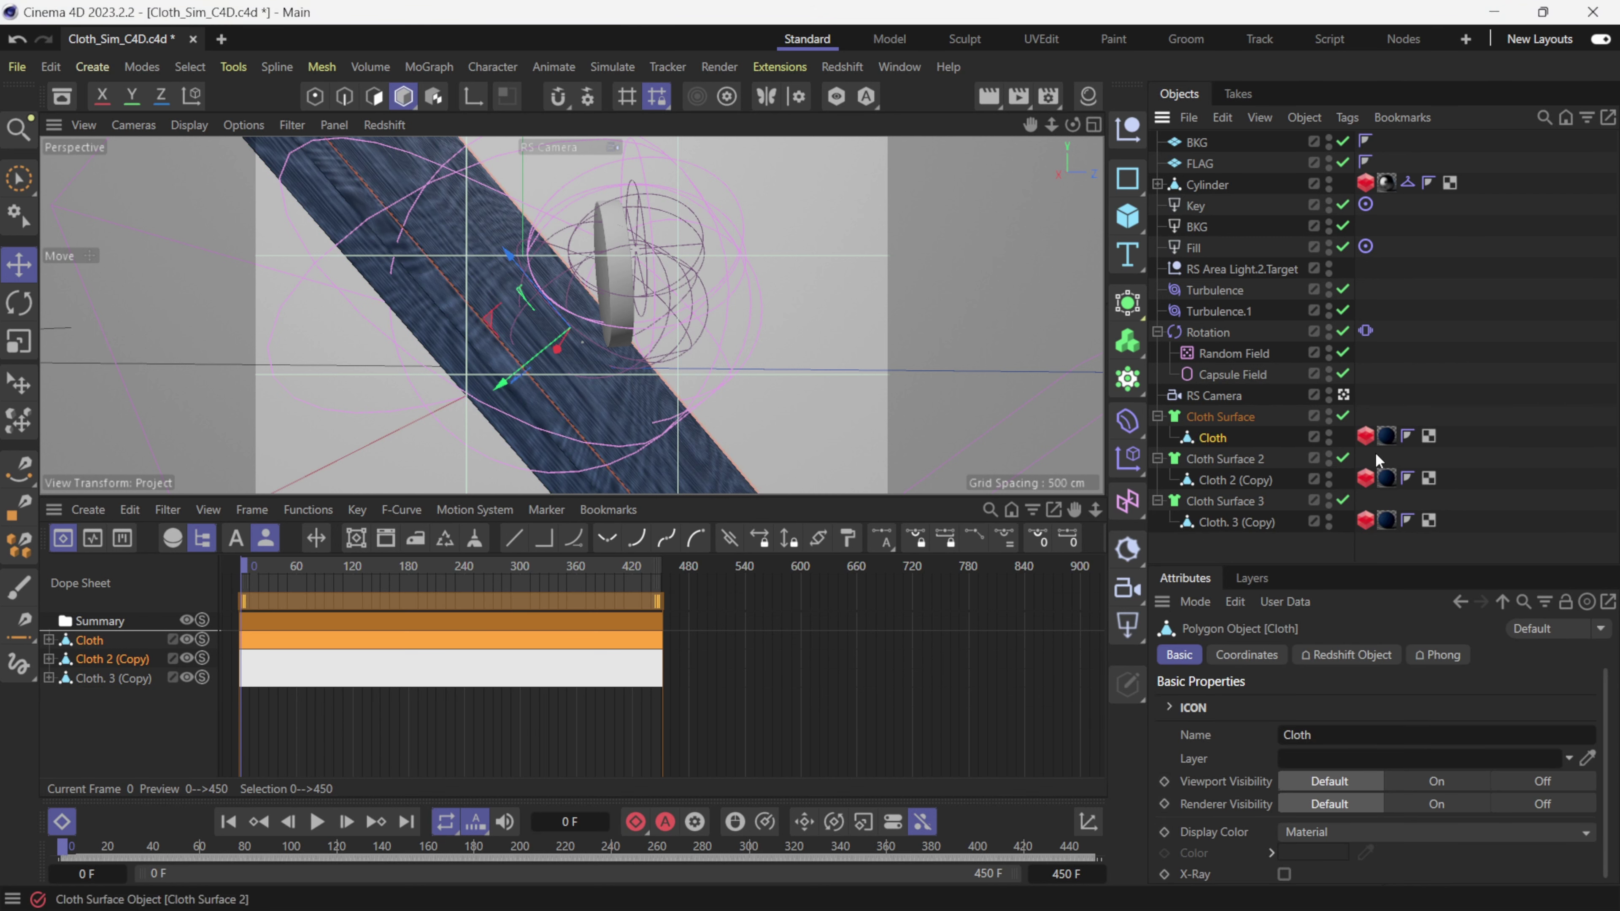
double_click(1238, 480)
left_click_drag(1238, 481, 1278, 523)
key("BackSpace")
key("BackSpace")
key("Return")
left_click(1237, 522)
double_click(1237, 522)
key("BackSpace")
left_click(1435, 554)
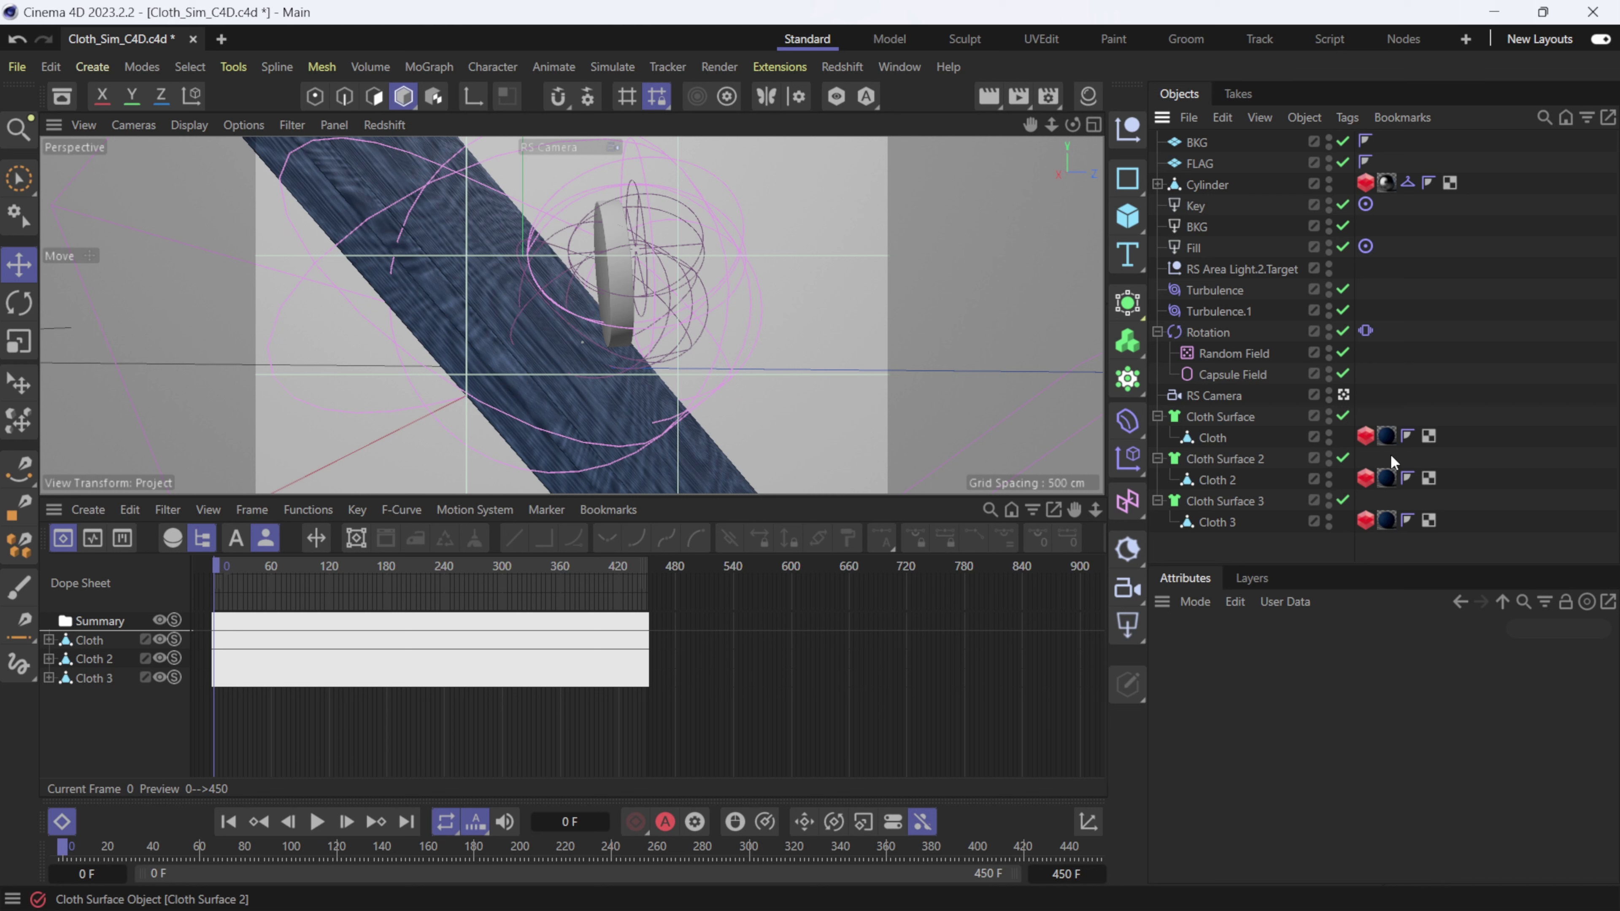
Step: Check Cloth 3's baked track and the material on the Cloth object
left_click(1215, 523)
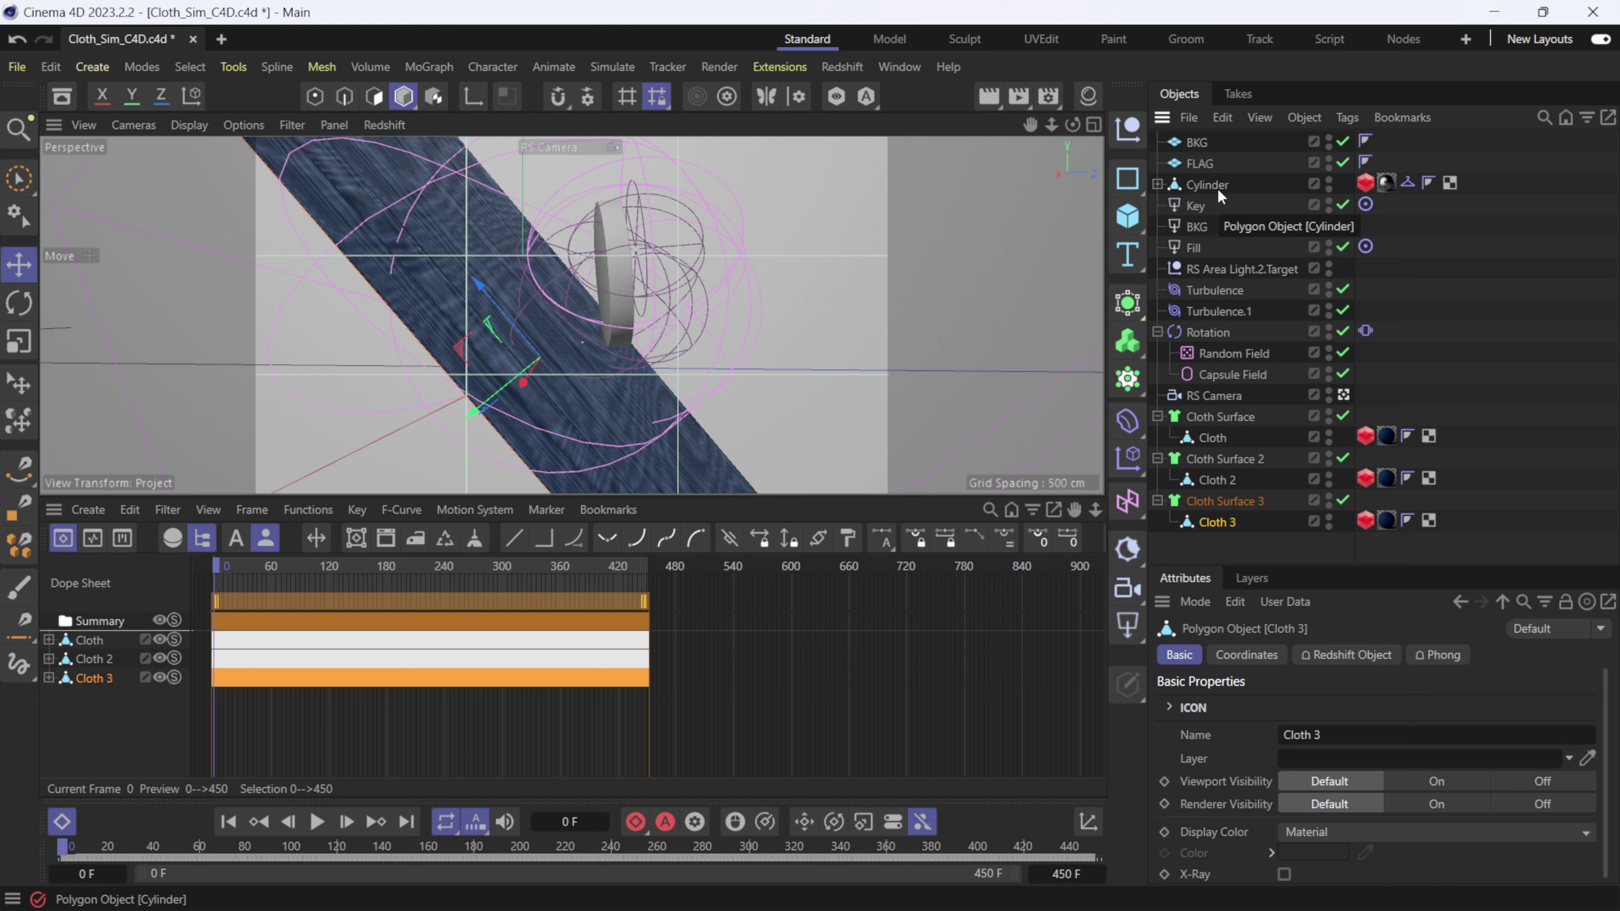
left_click(1387, 436)
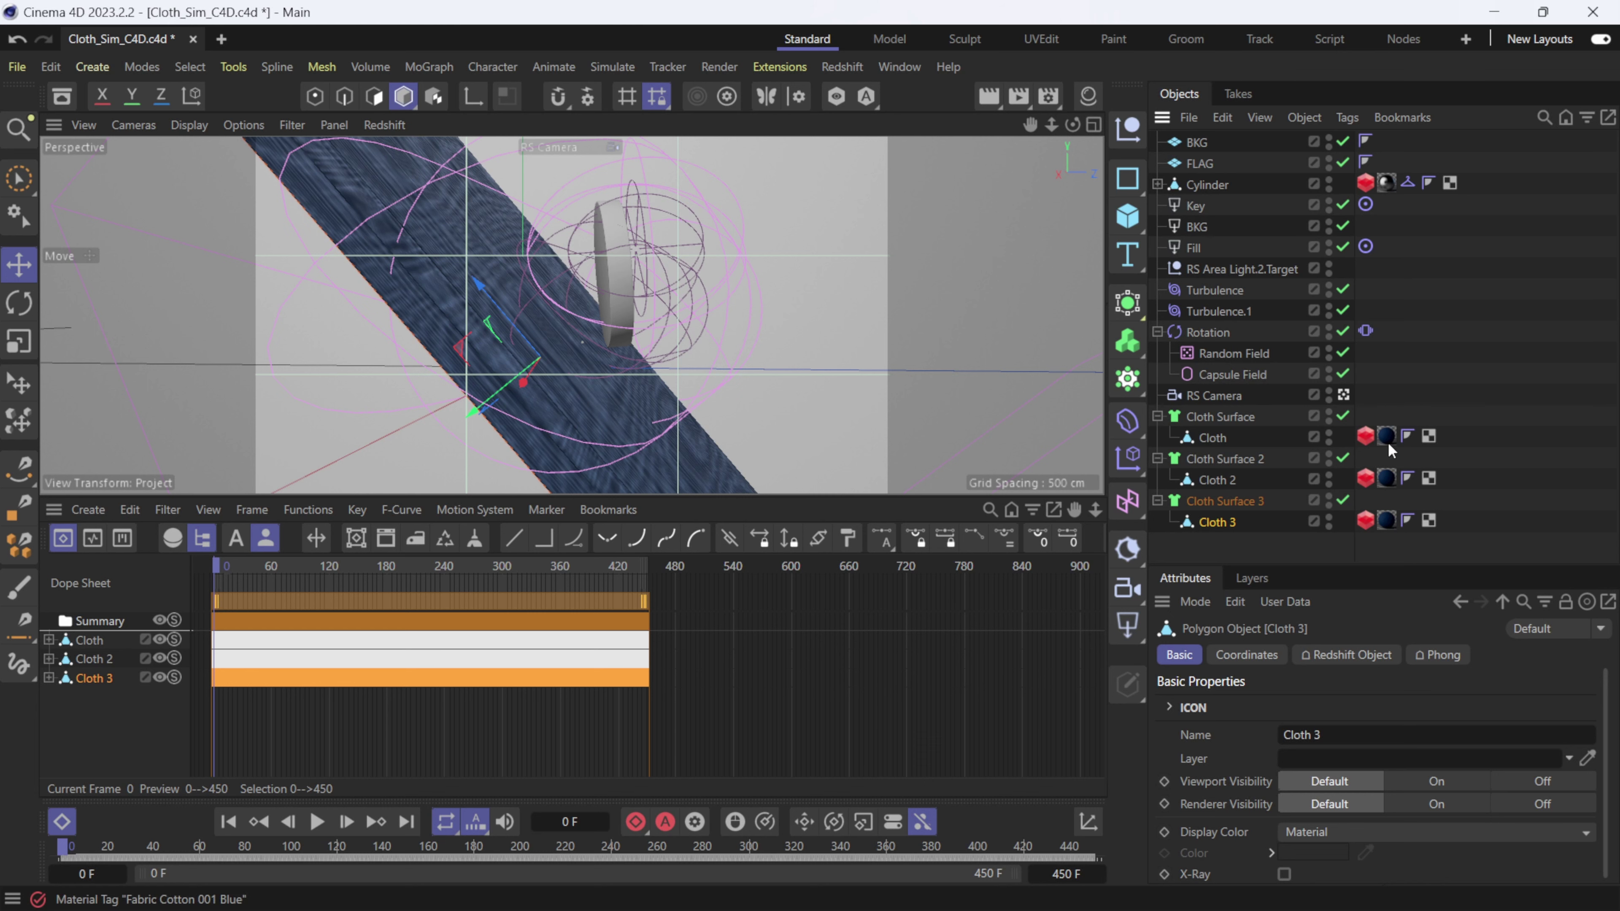
left_click(1232, 552)
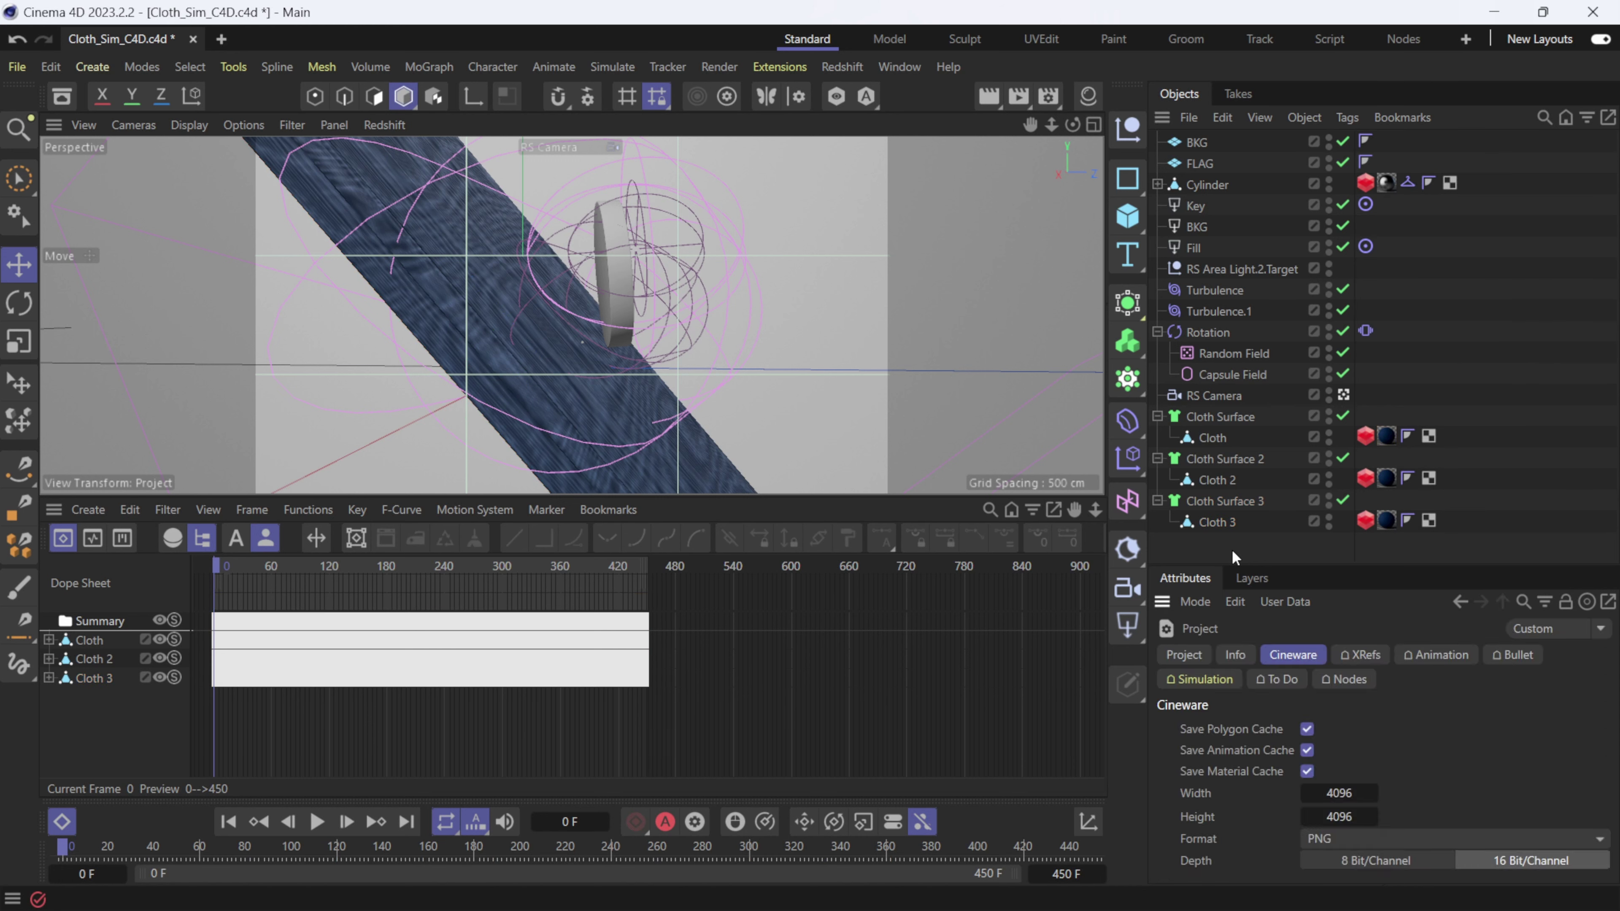
left_click_drag(1269, 566, 1272, 454)
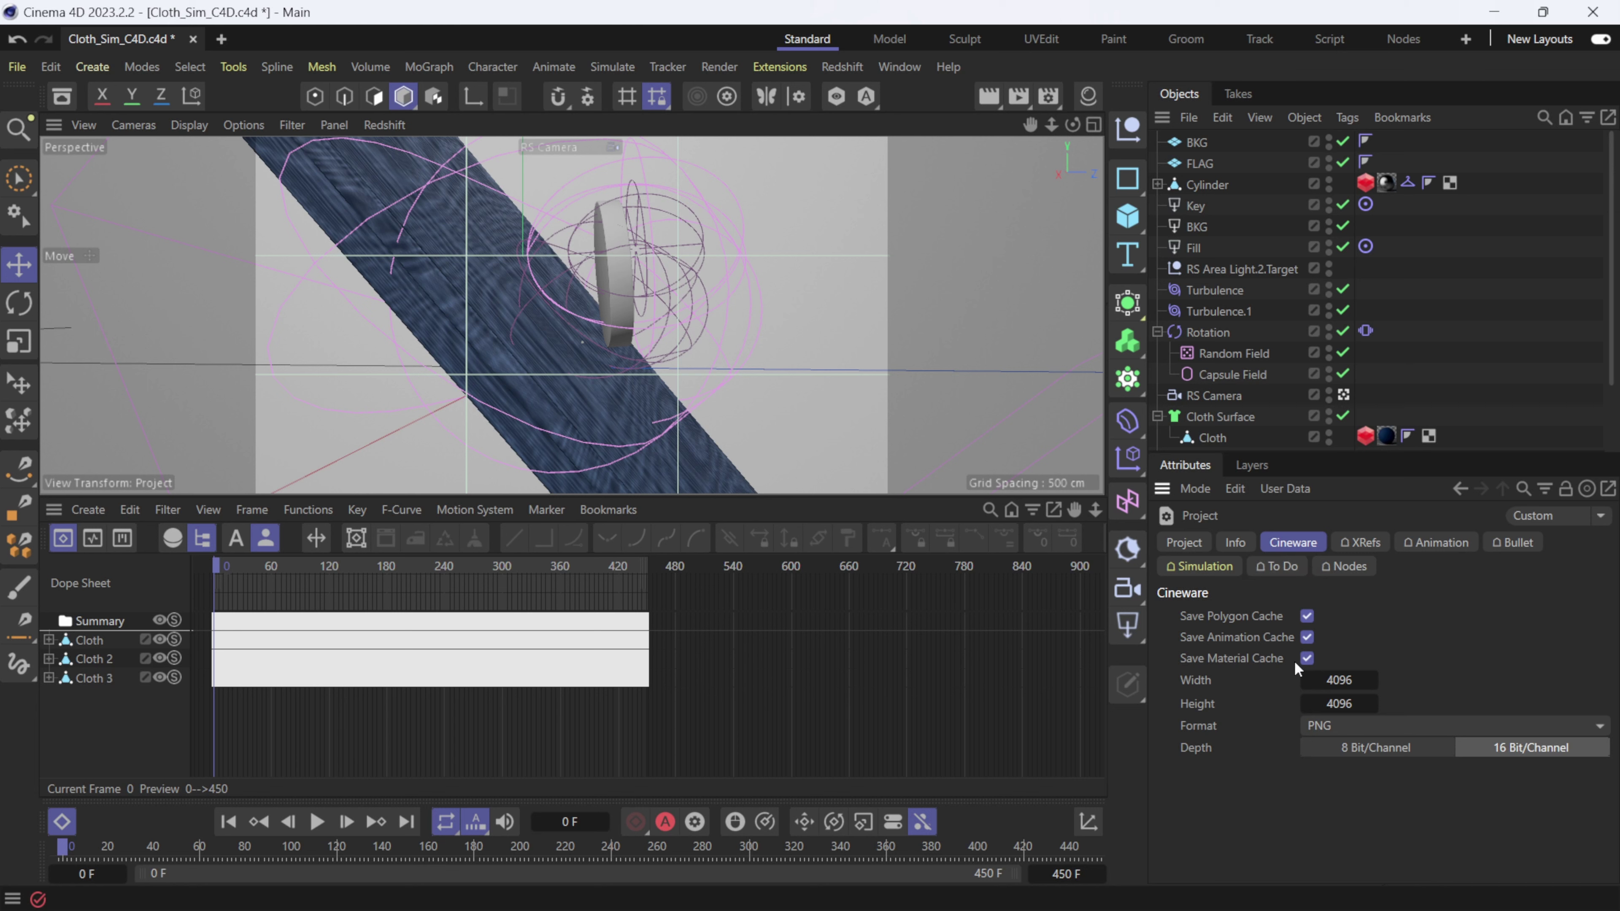
Step: Save the Cloth_Sim_C4D.c4d project with File > Save Project
left_click(16, 66)
left_click(85, 348)
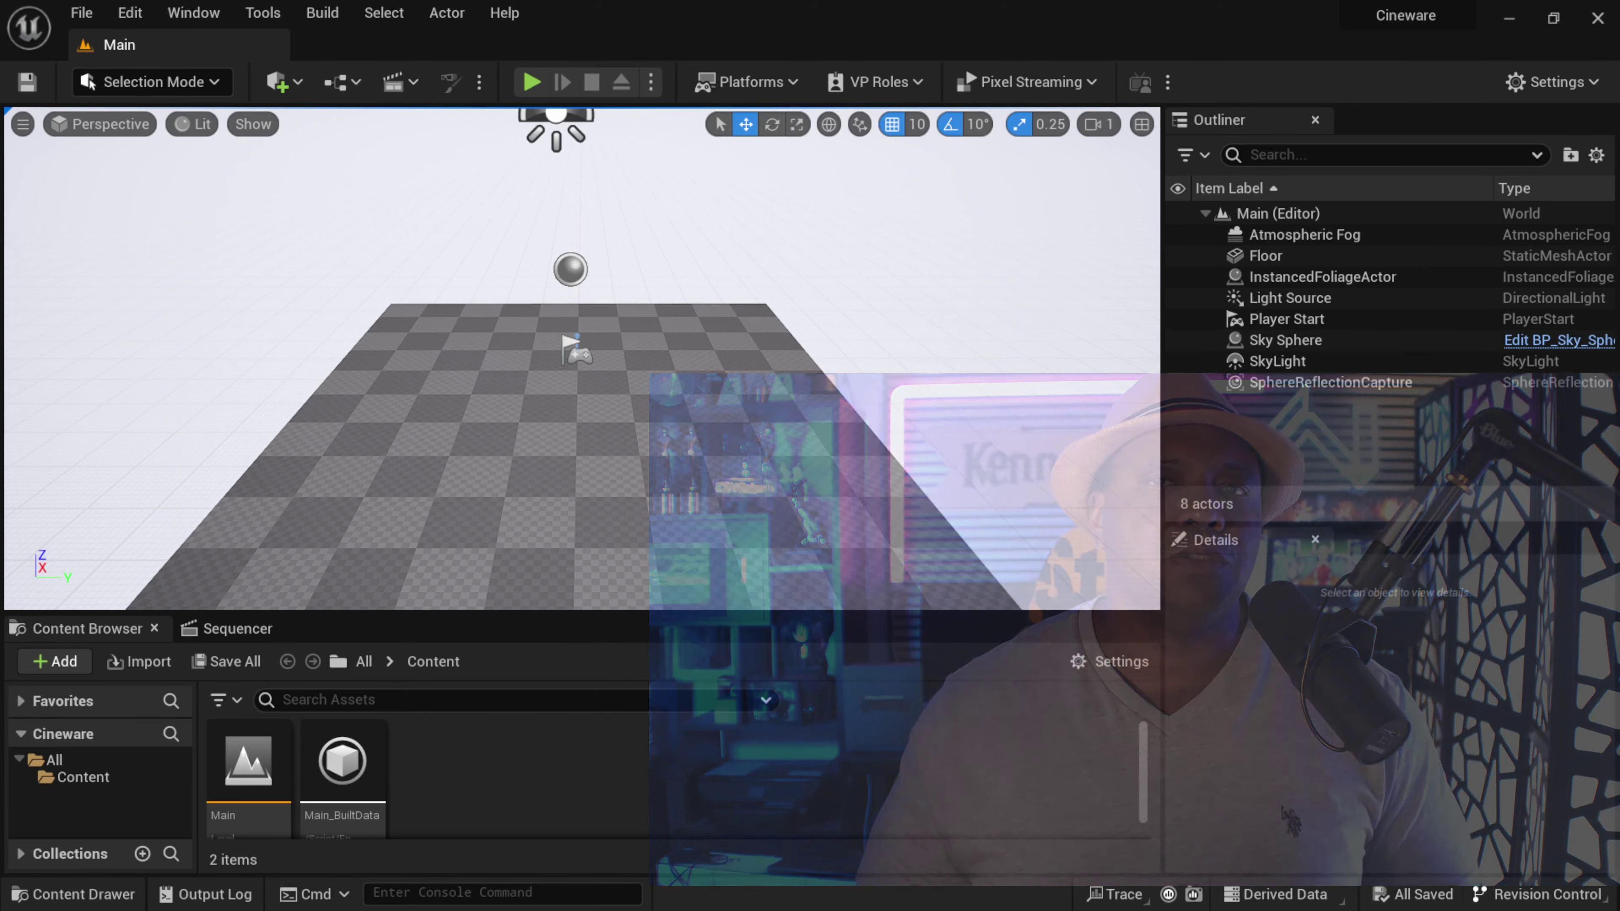
left_click(128, 14)
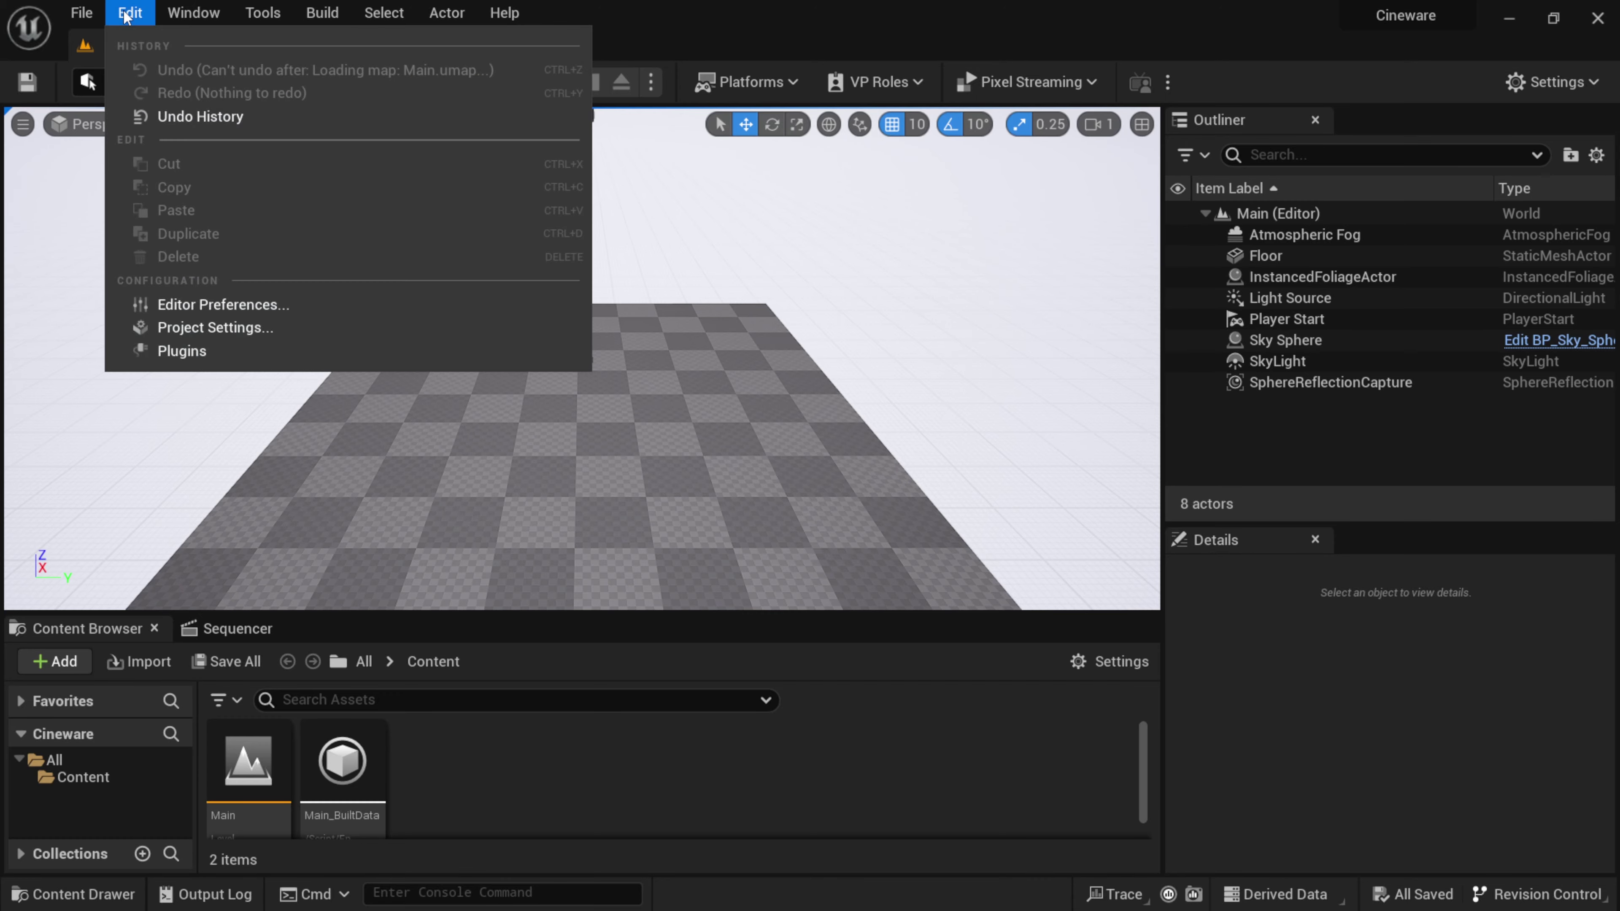
left_click(212, 351)
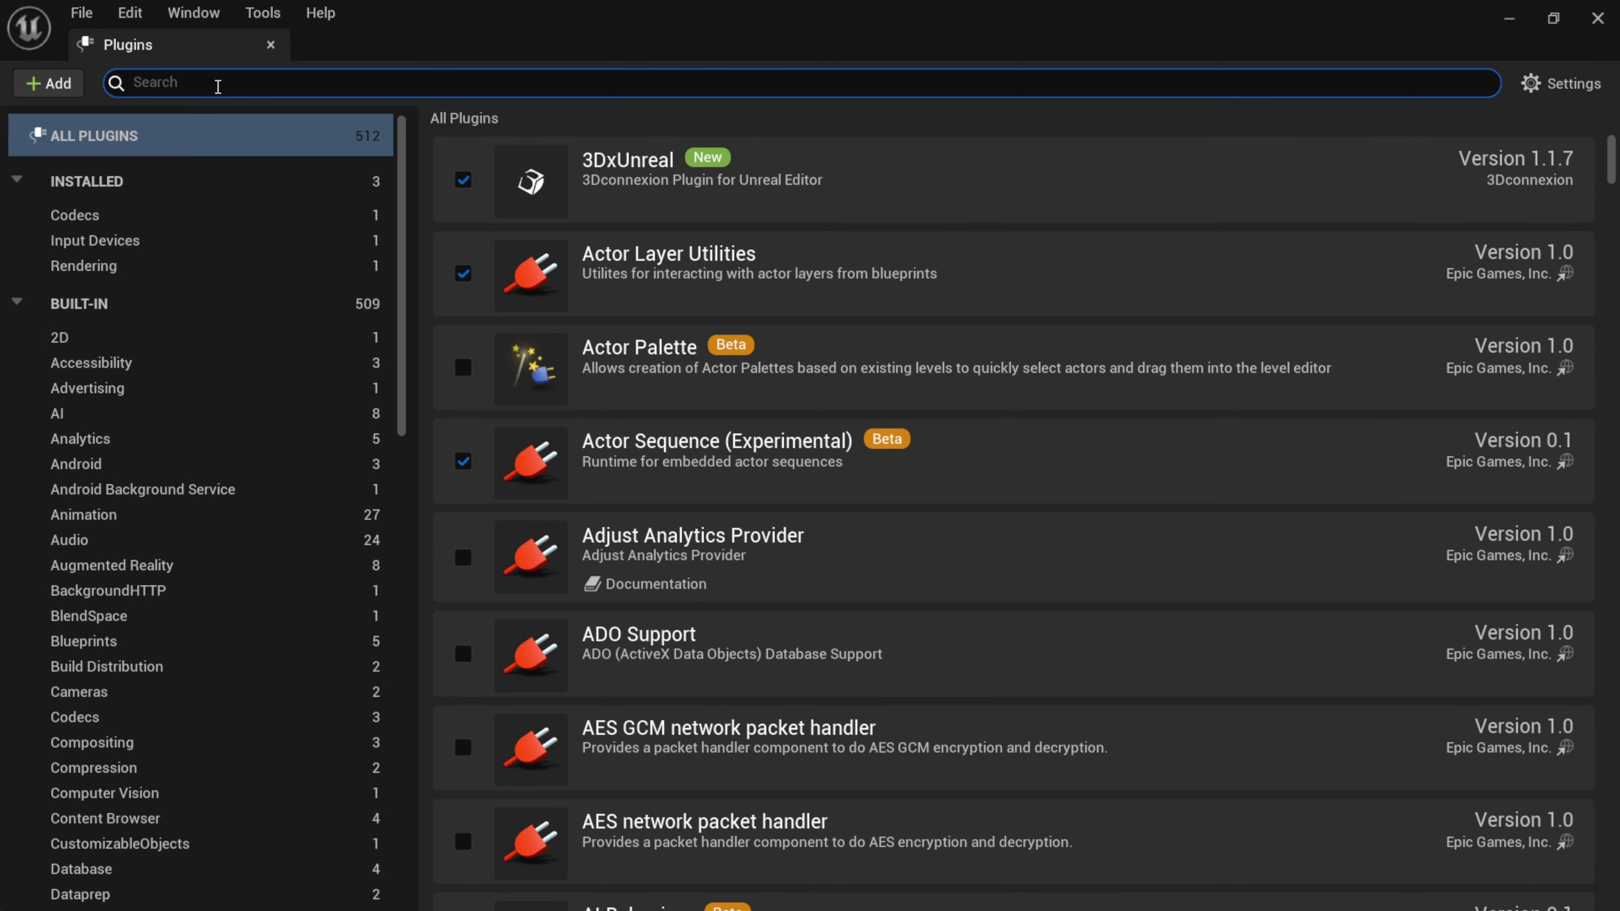
type("cinema")
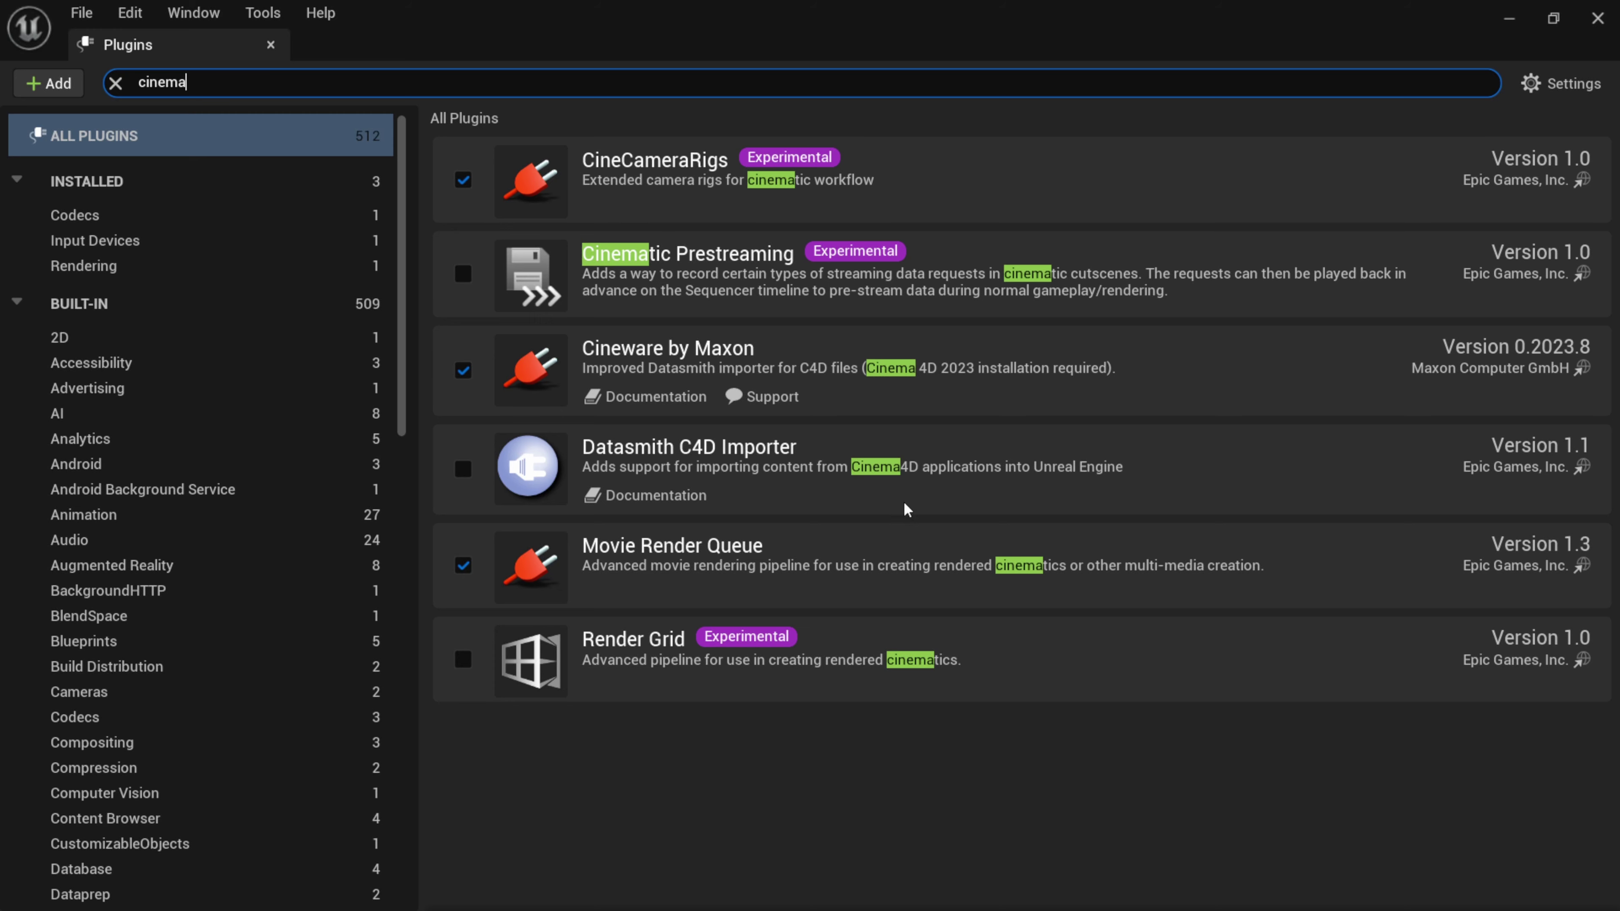
left_click(1598, 19)
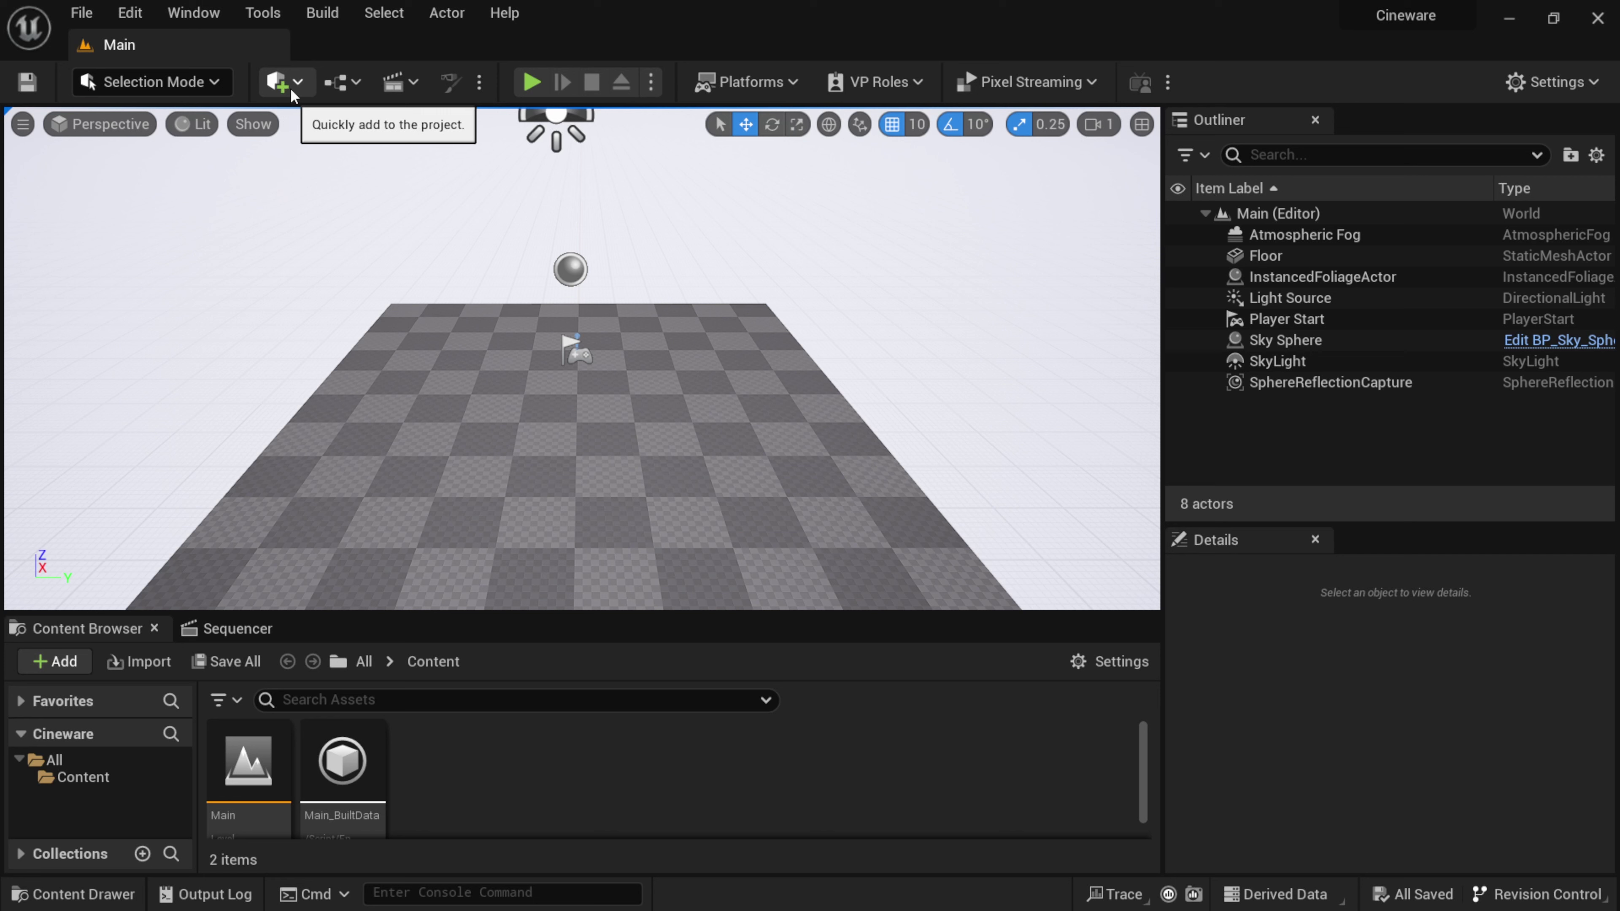
Step: Run a Datasmith file import on Cloth_Sim_C4D from the Desktop folder
left_click(278, 85)
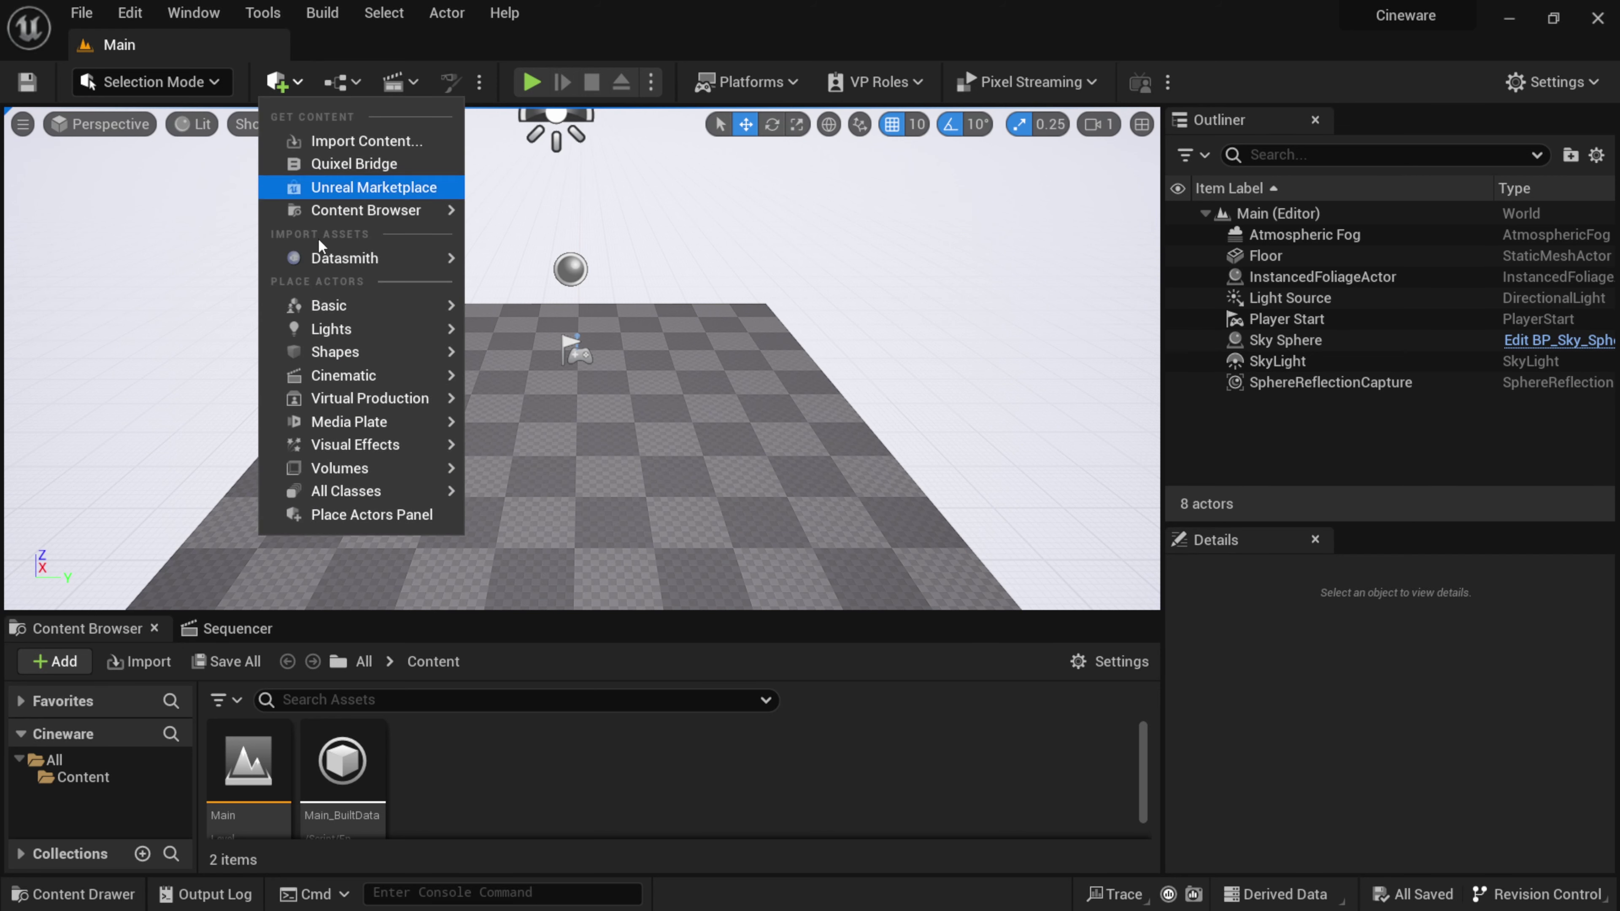
mouse_move(327, 265)
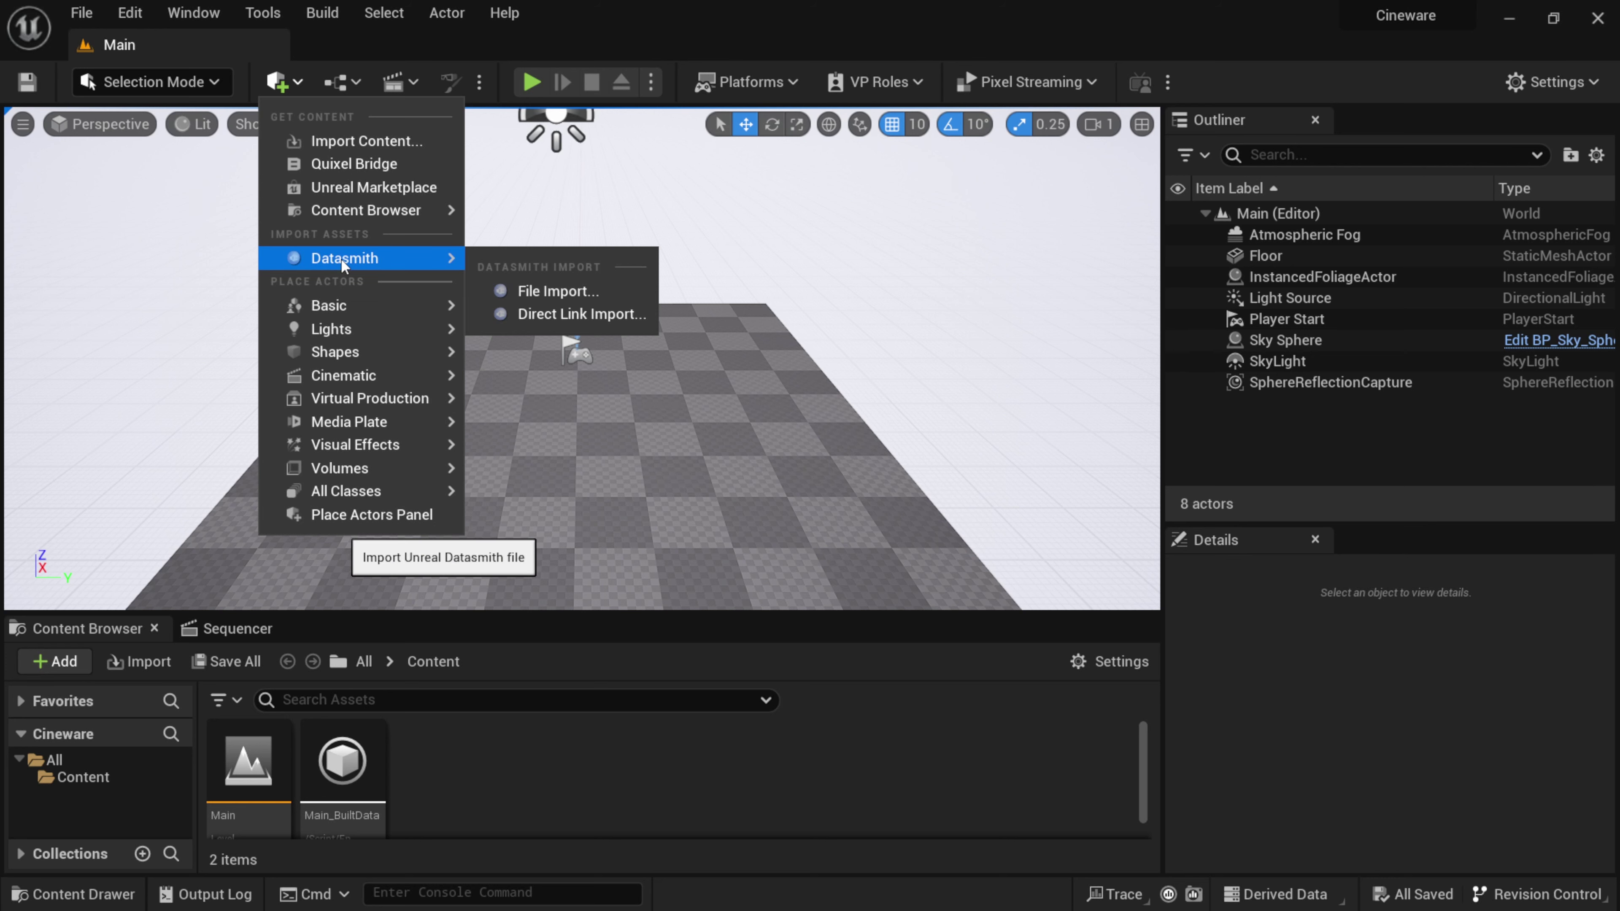
left_click(563, 293)
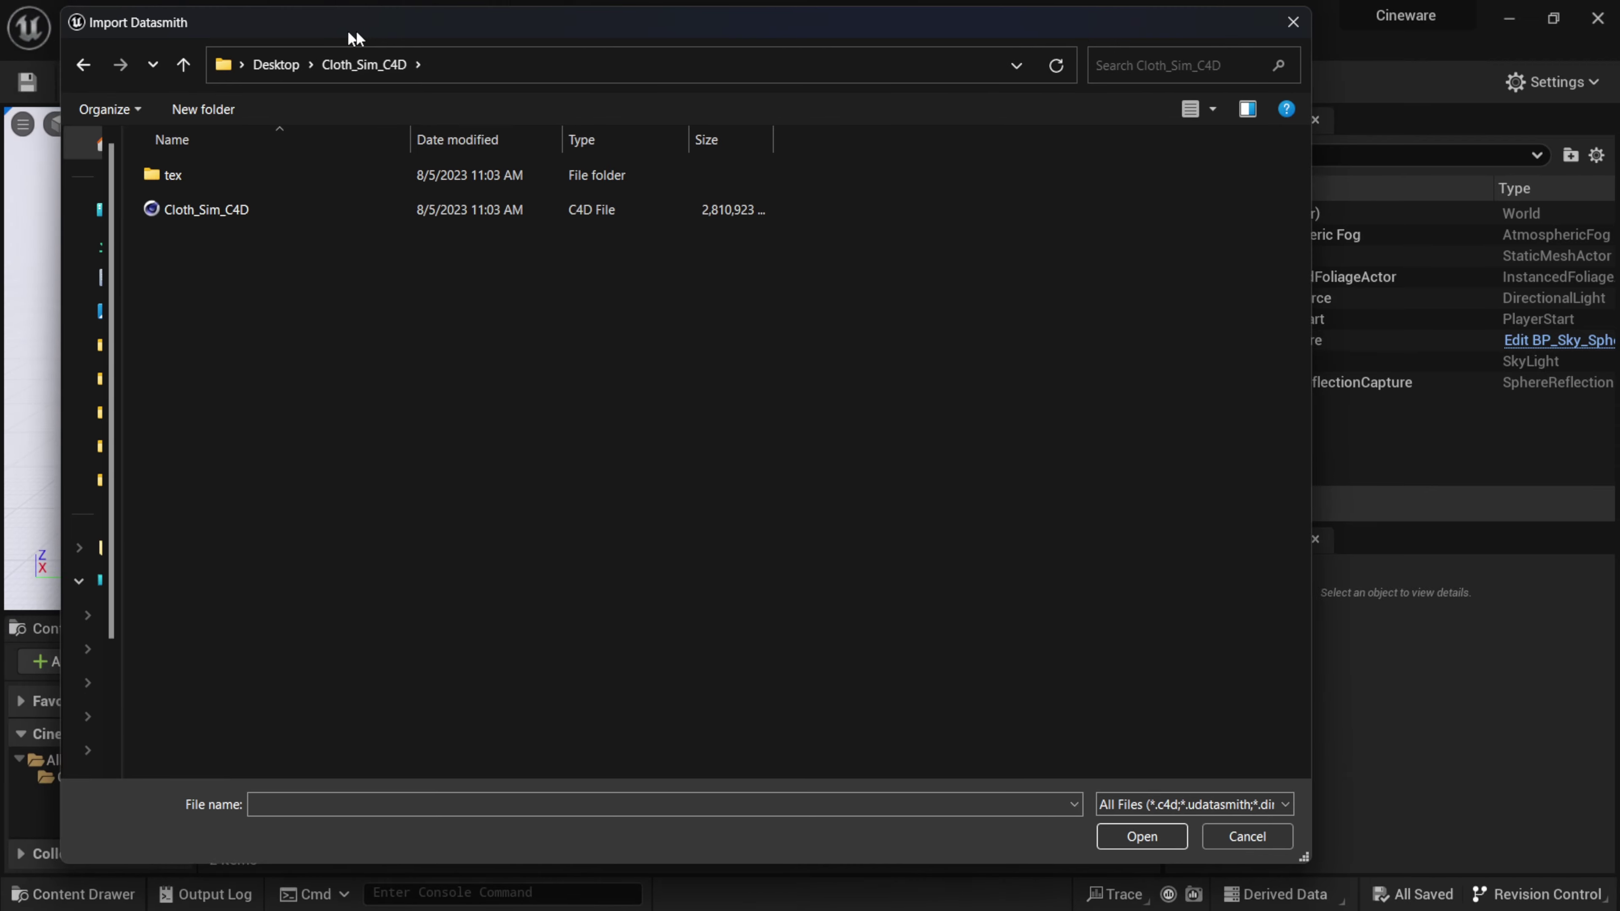
left_click(301, 222)
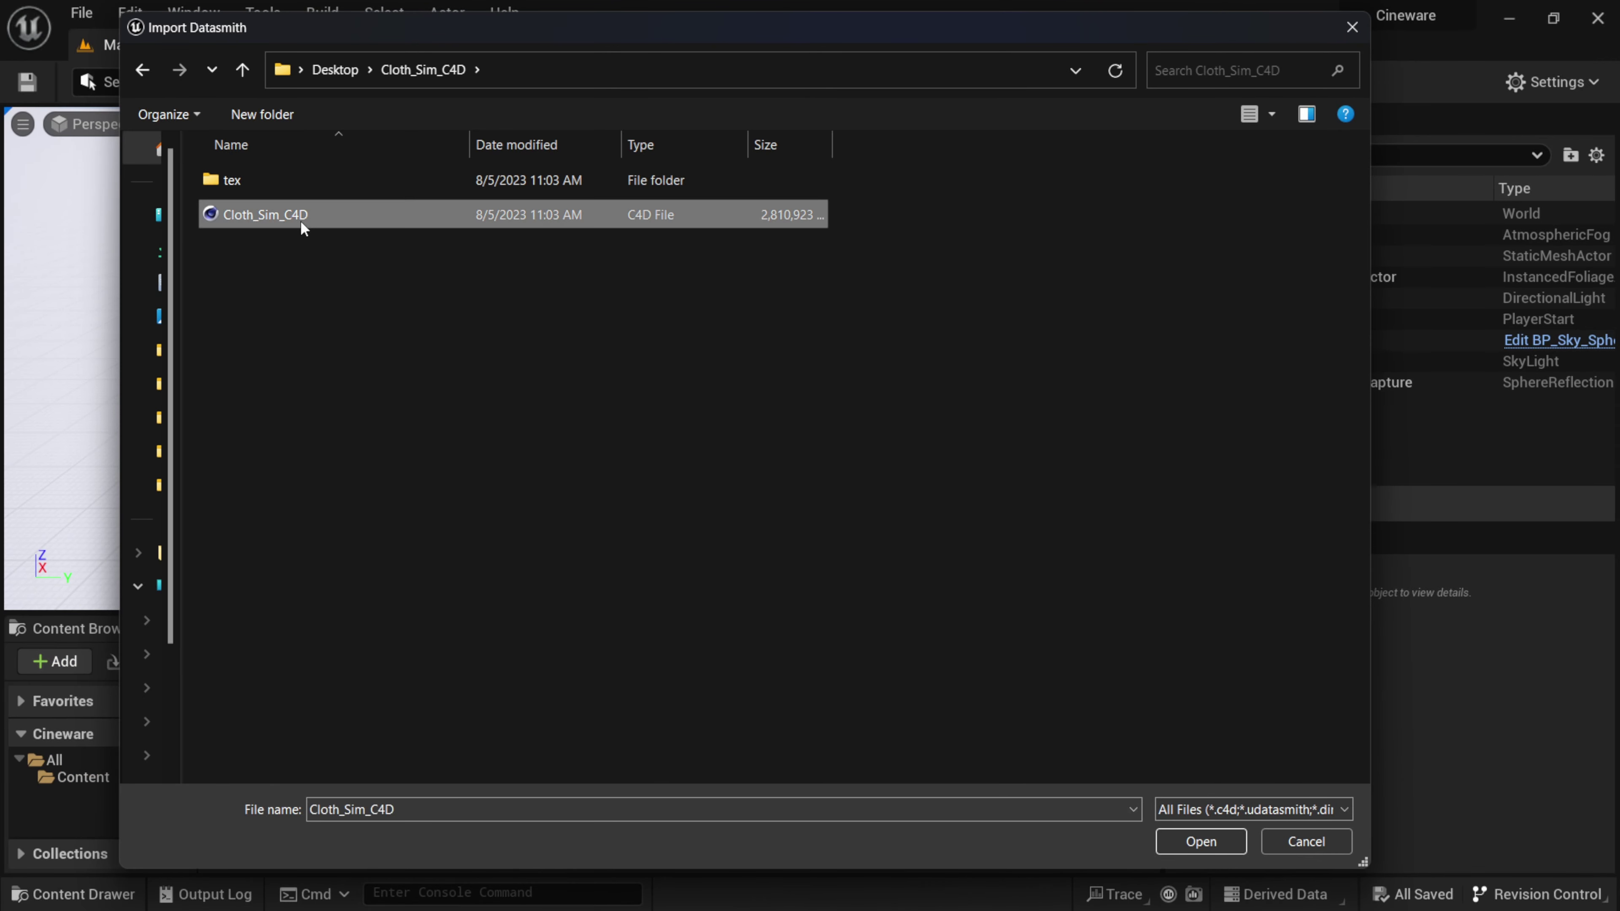
left_click_drag(832, 145, 871, 156)
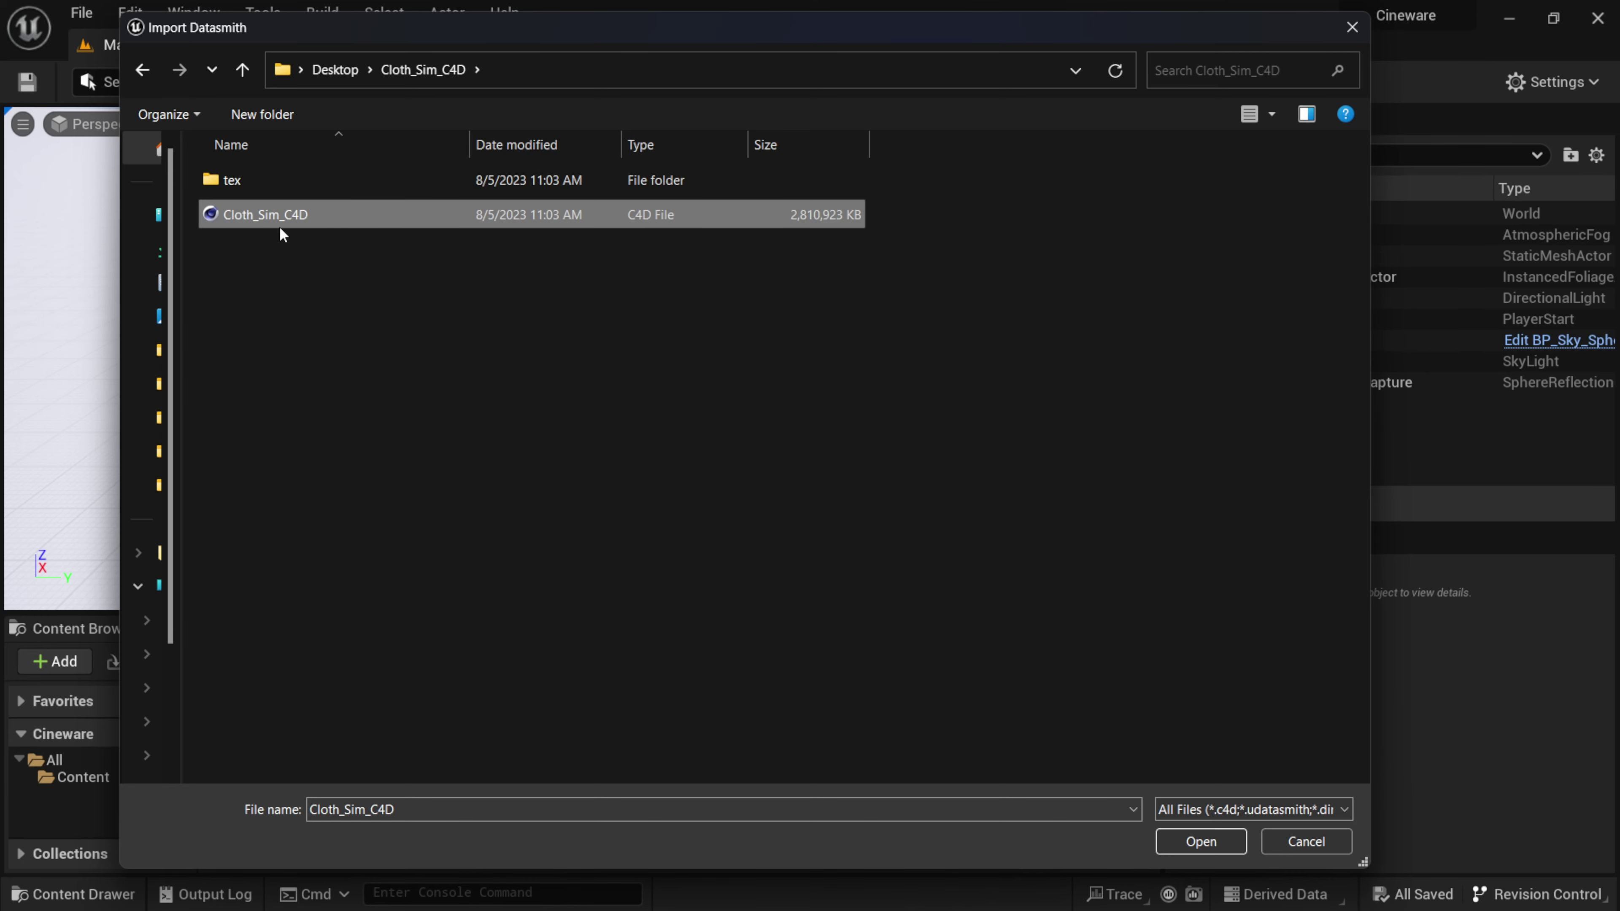
mouse_move(320, 215)
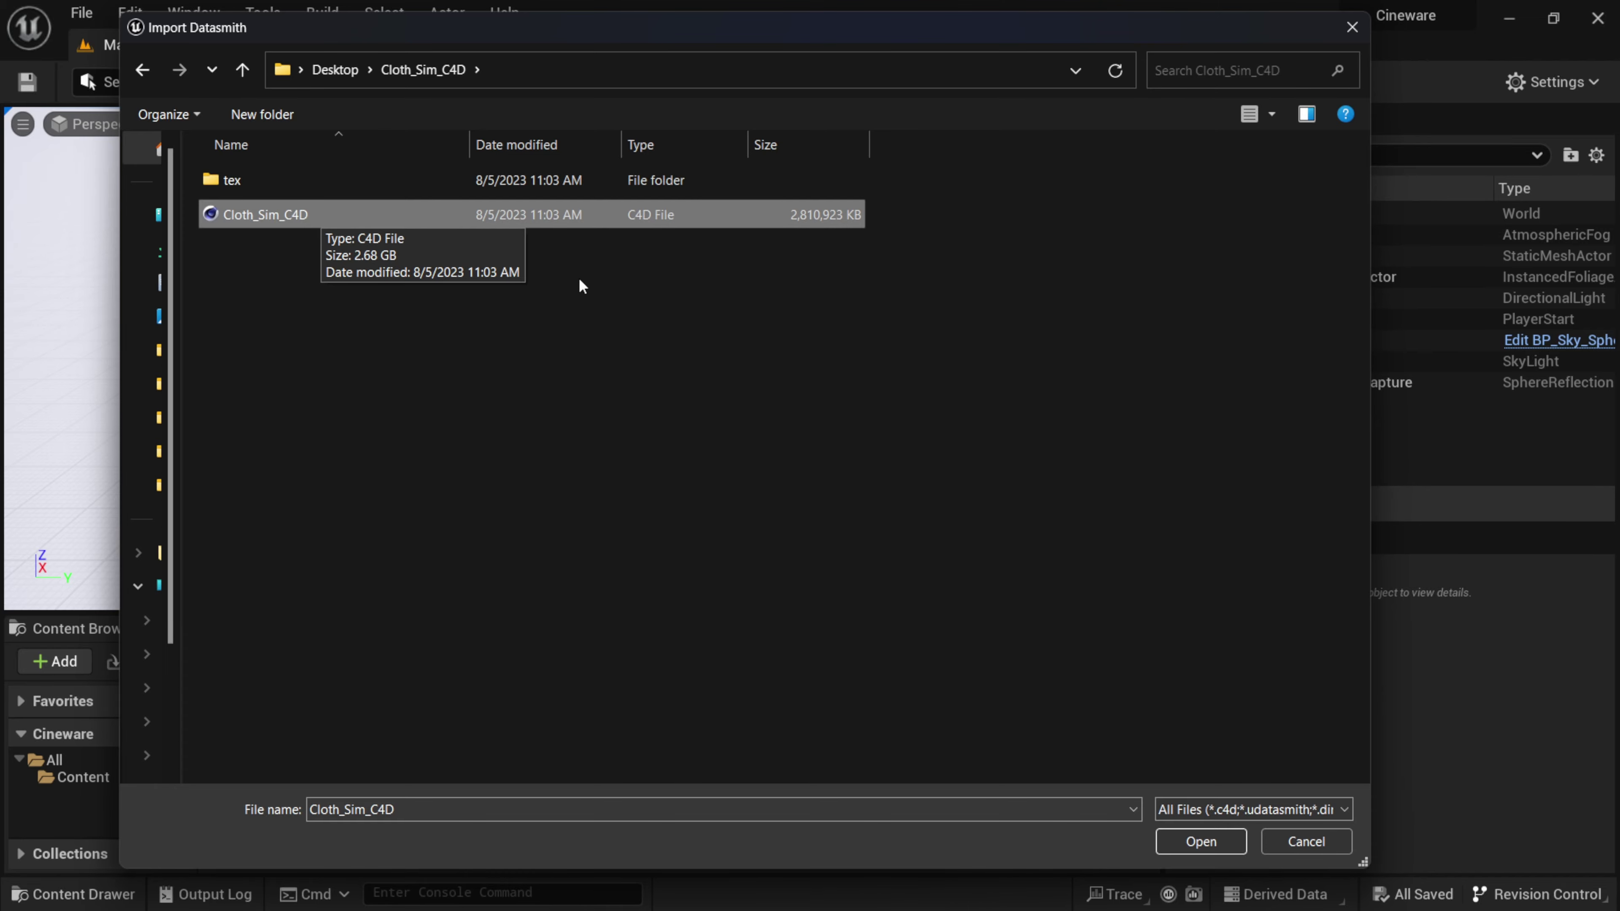
left_click(1201, 841)
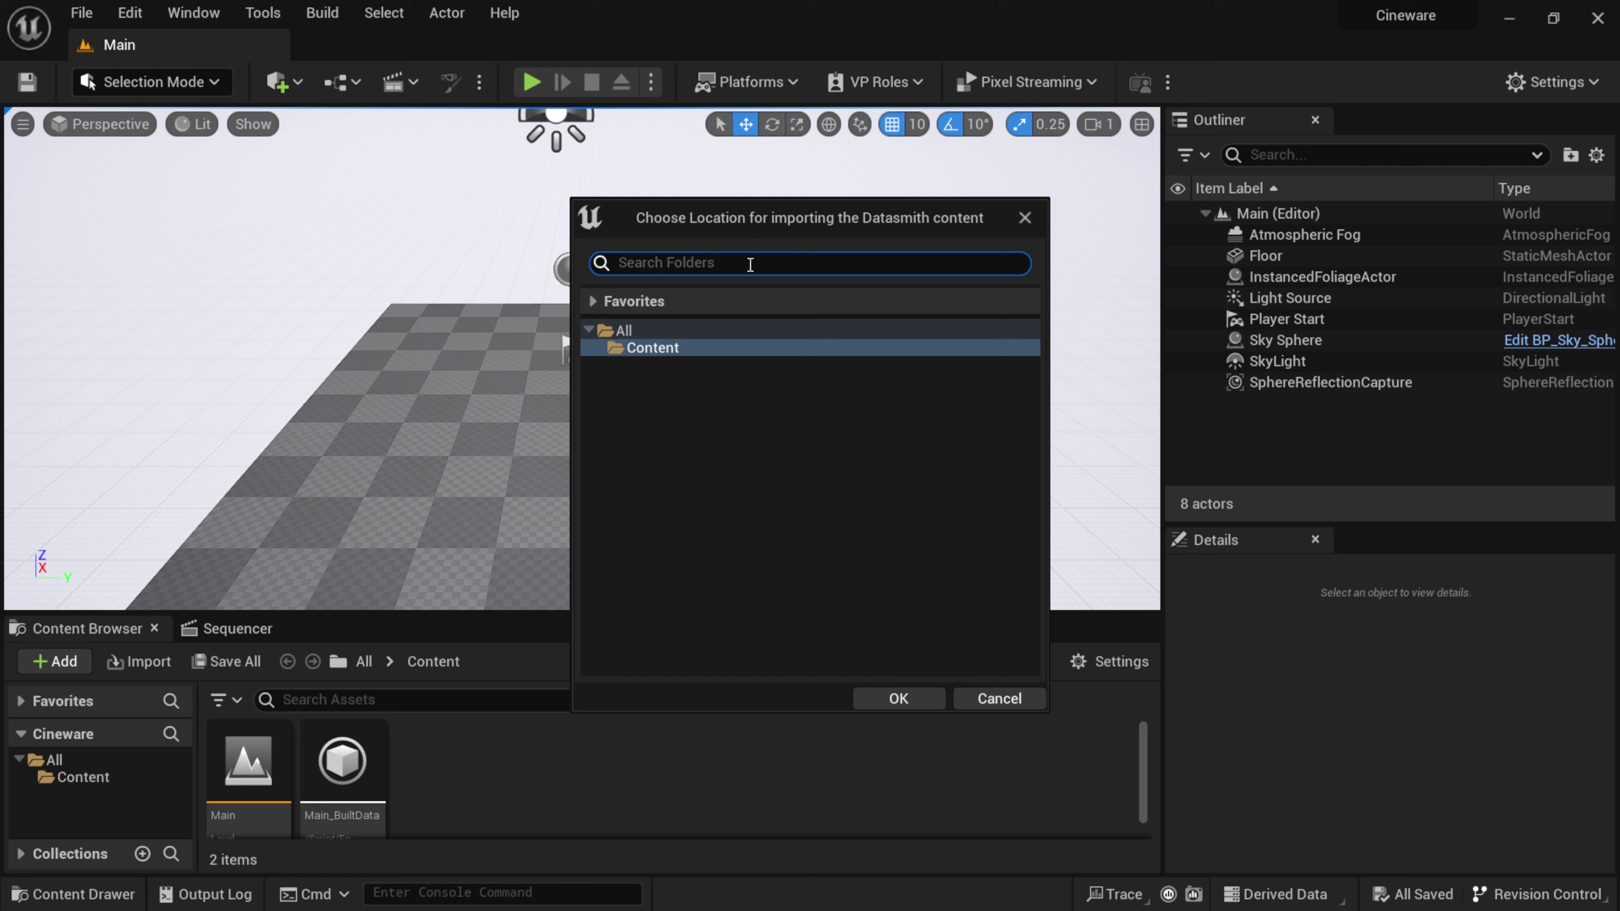
Step: Import into the Content folder, keeping the default Datasmith import options
left_click(650, 347)
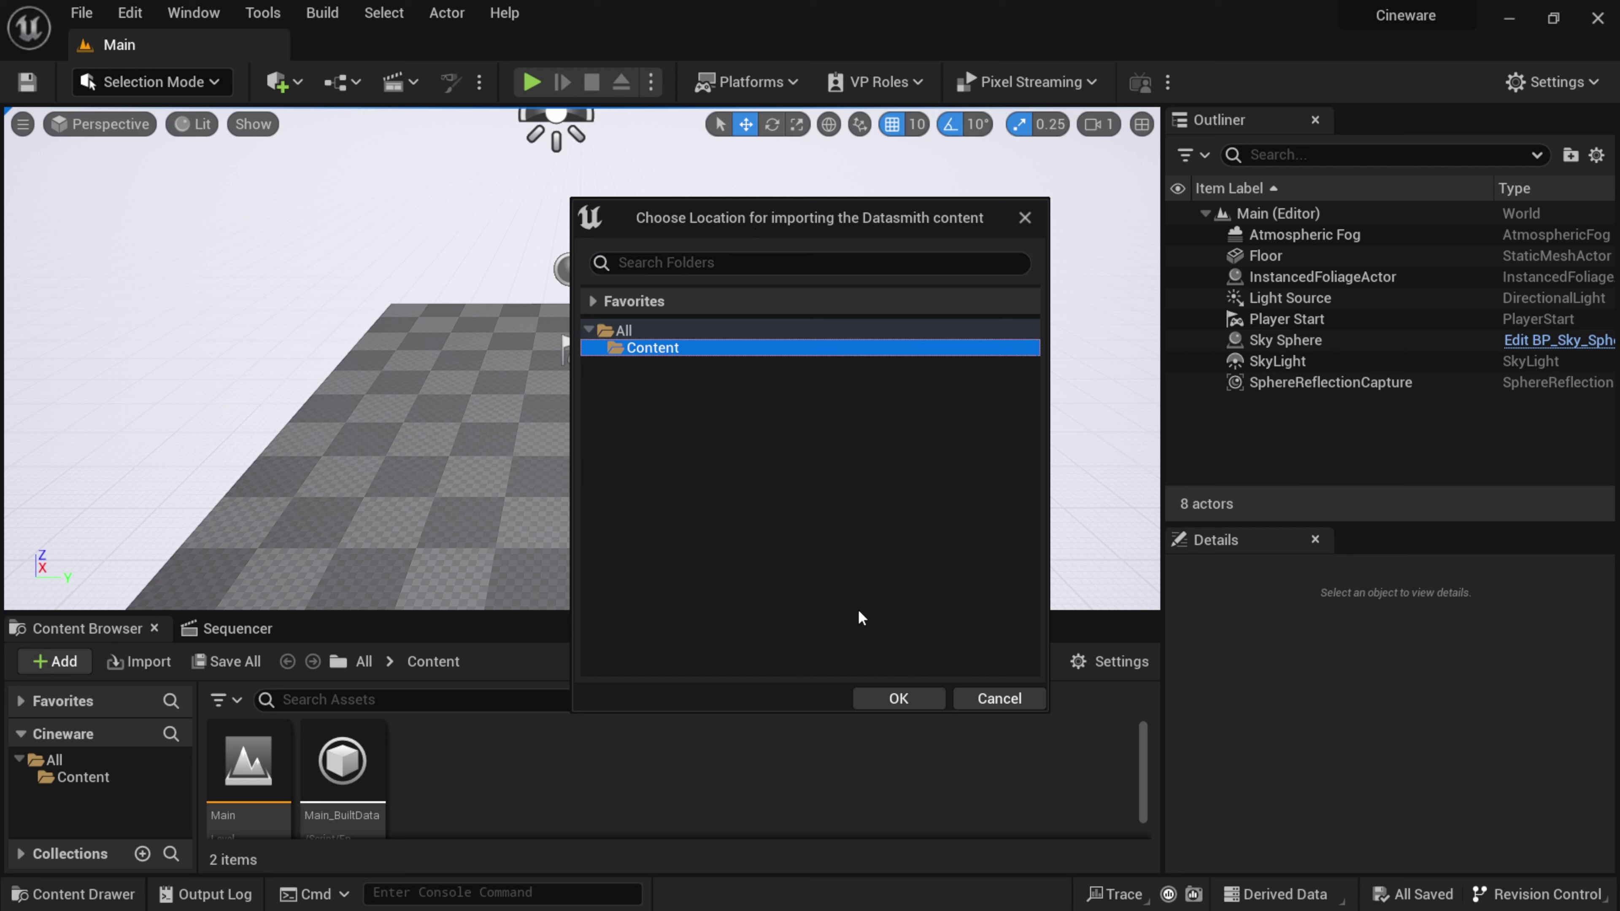
left_click(900, 698)
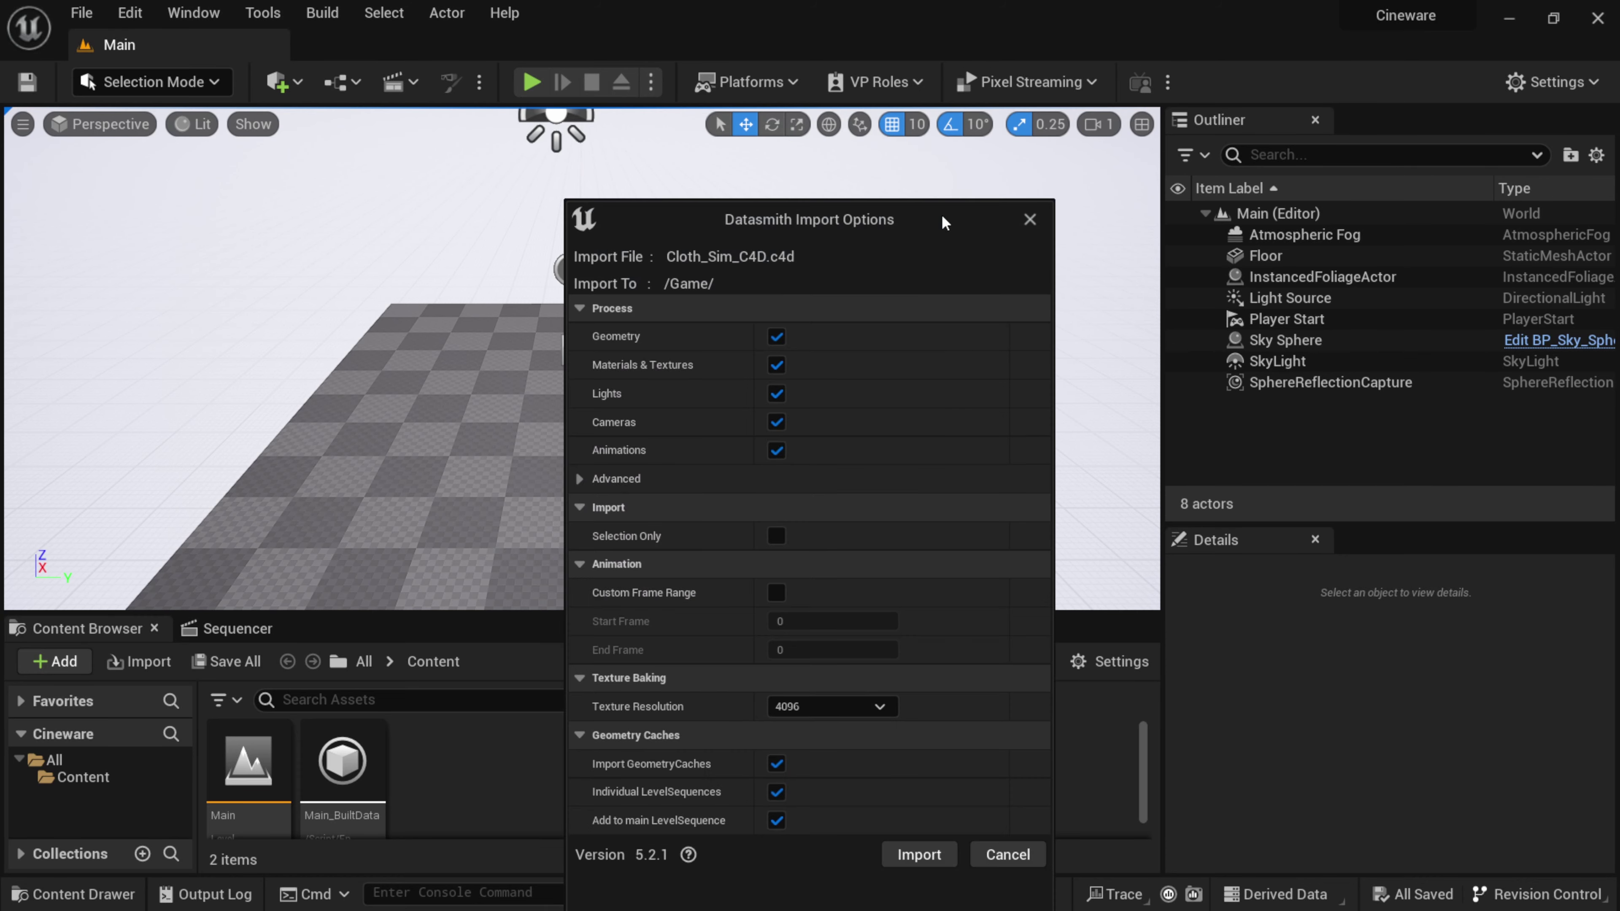
left_click_drag(891, 193, 844, 144)
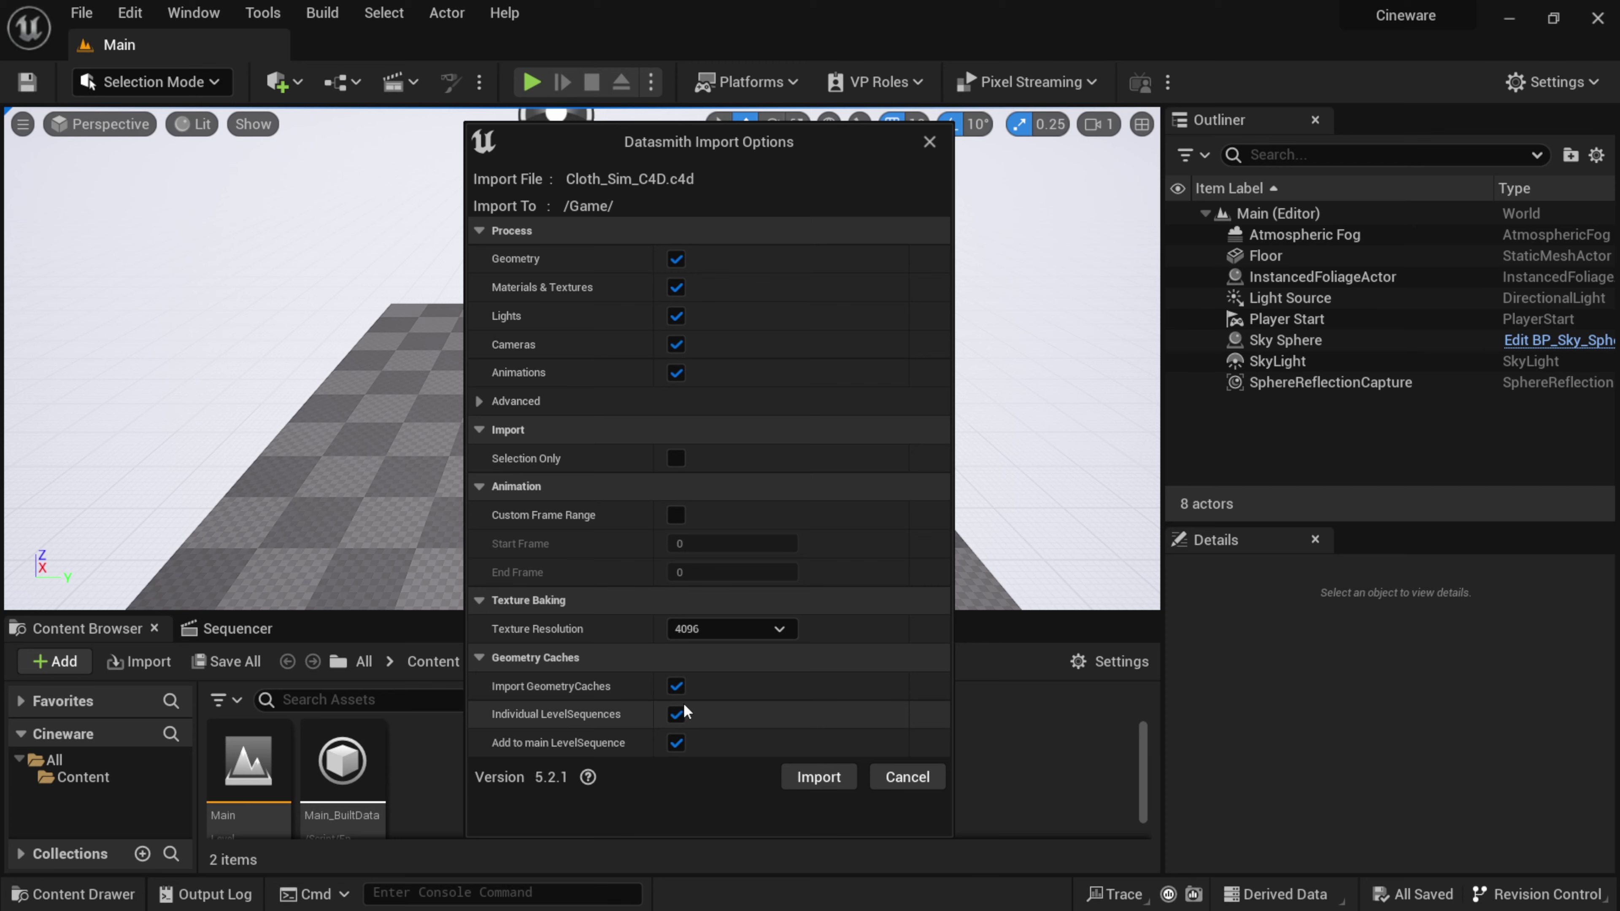
left_click(818, 777)
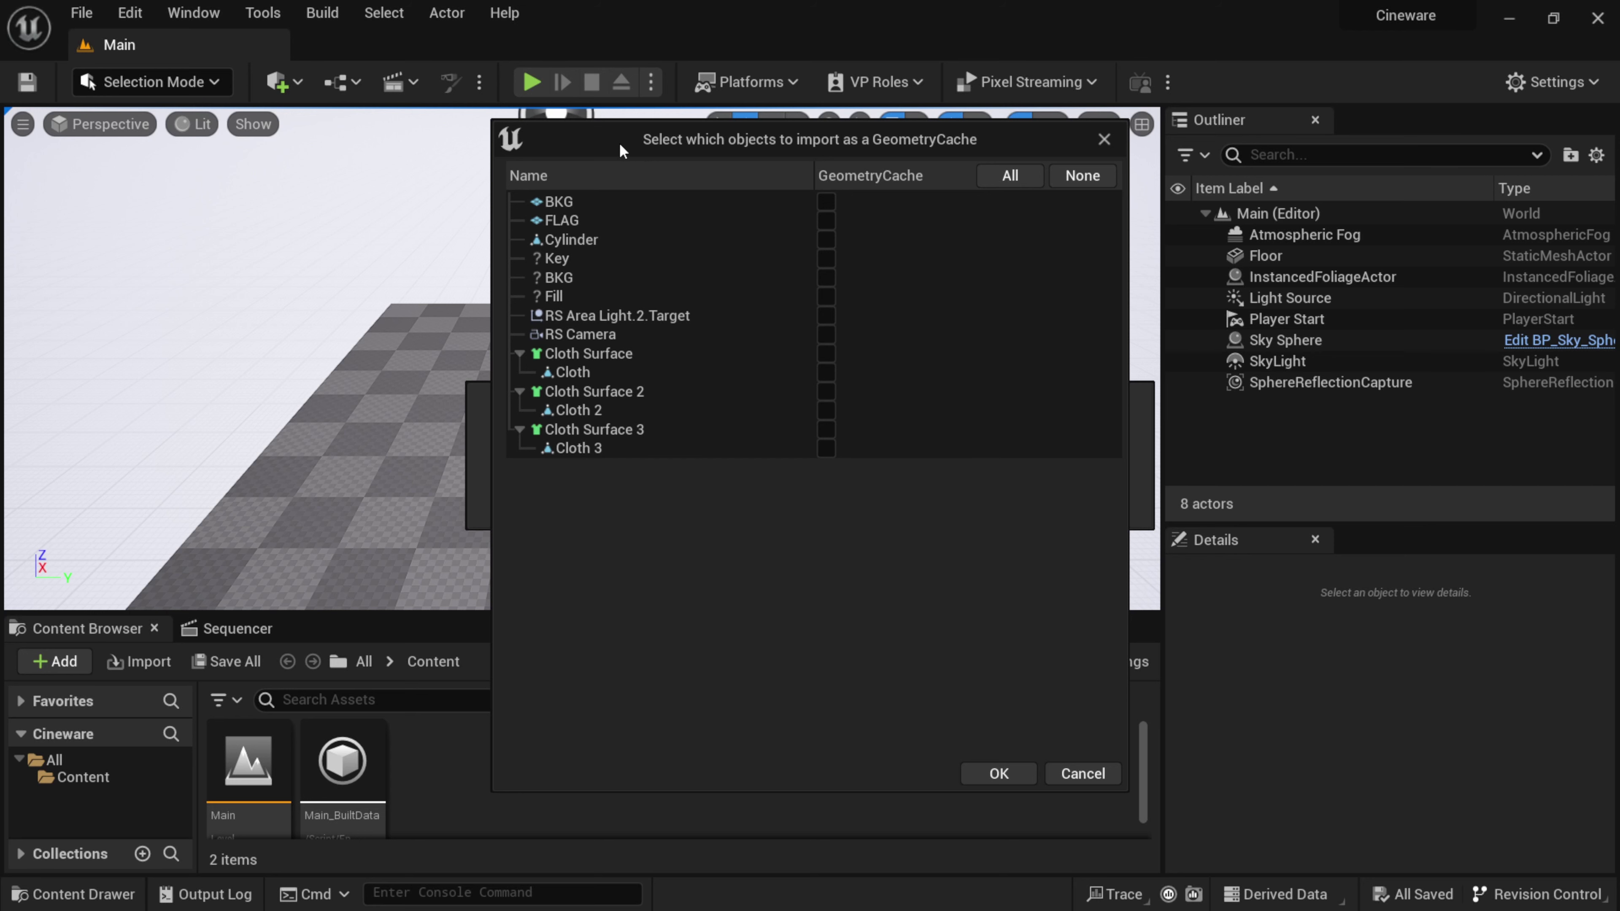
Step: Also tick Cloth 2 as a GeometryCache and finish the import
left_click_drag(622, 150, 586, 150)
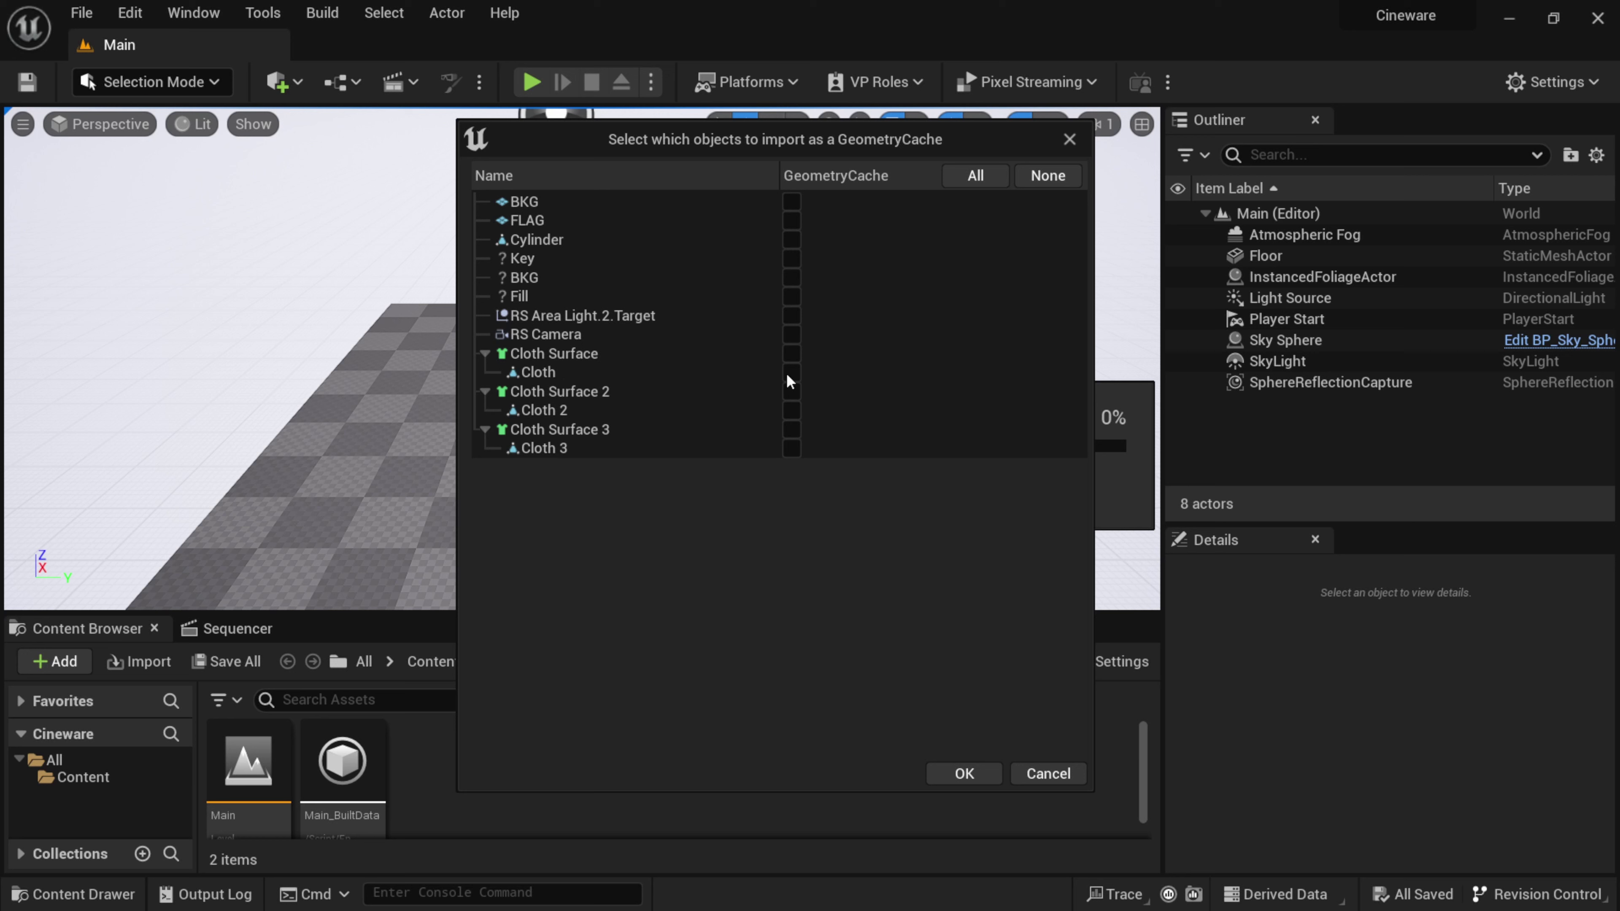
left_click(791, 411)
left_click(971, 775)
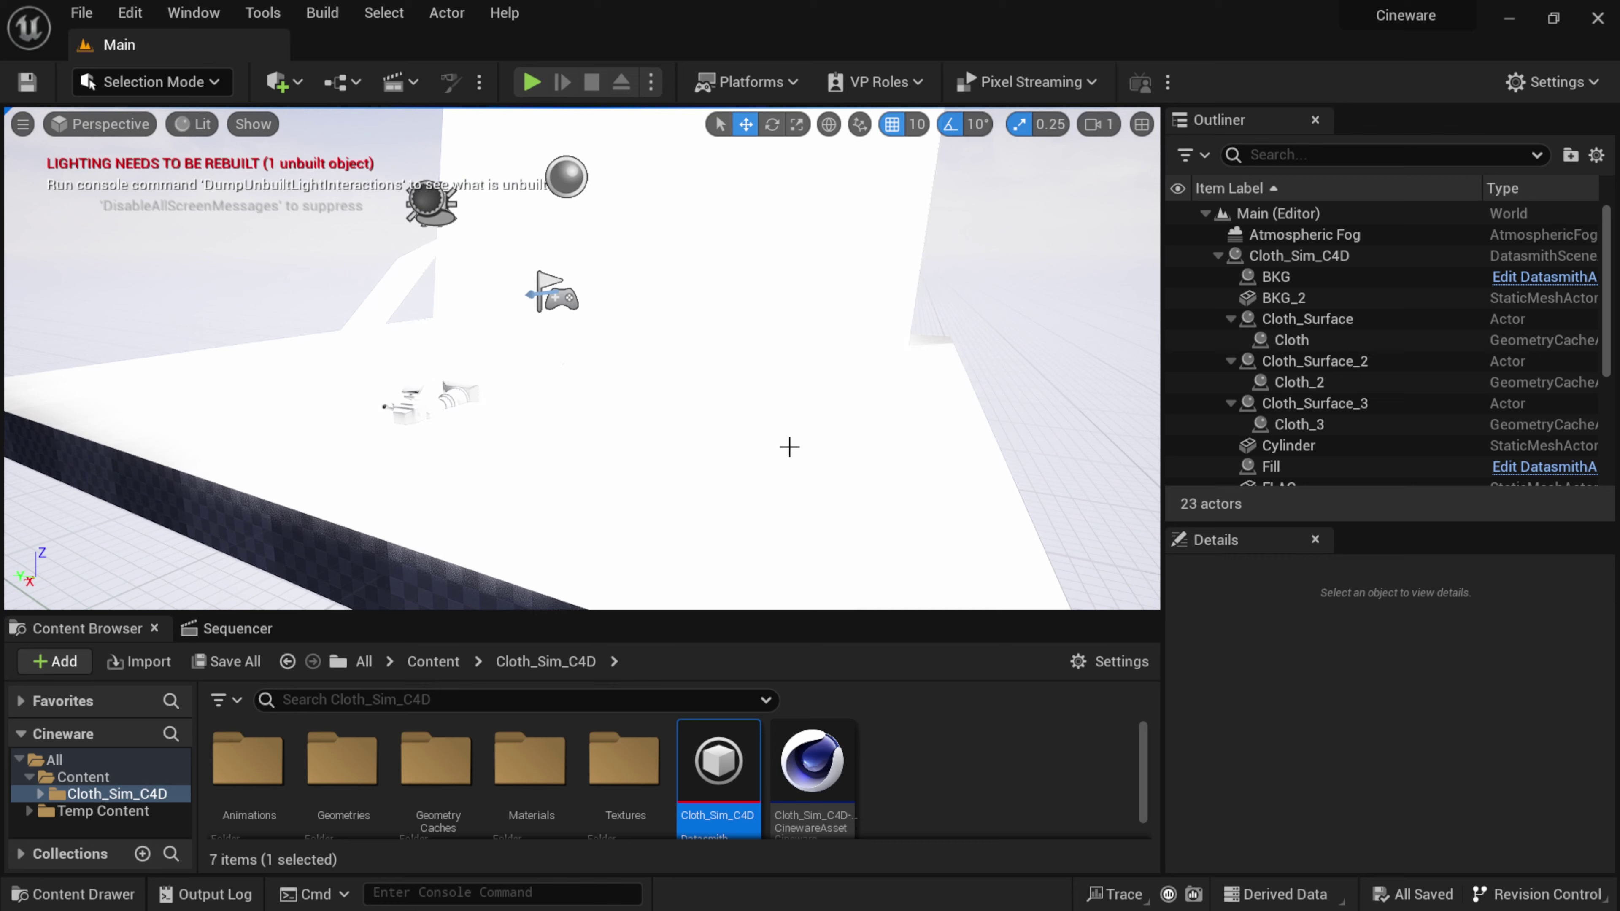
Step: Delete the Floor and Player Start from the level
left_click(725, 544)
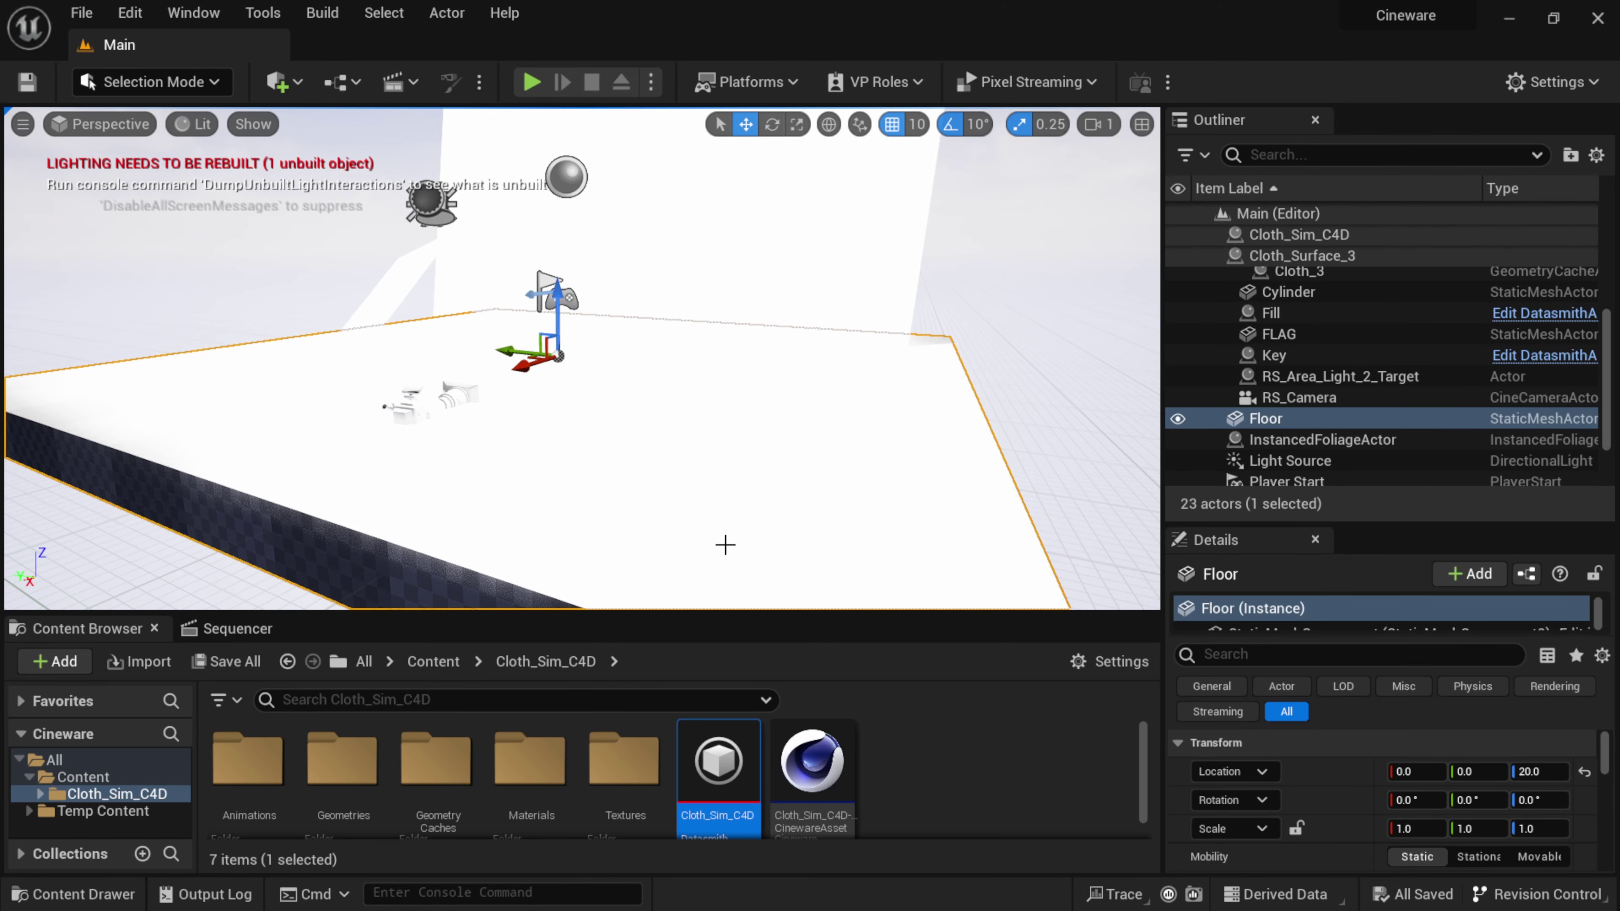
key("Delete")
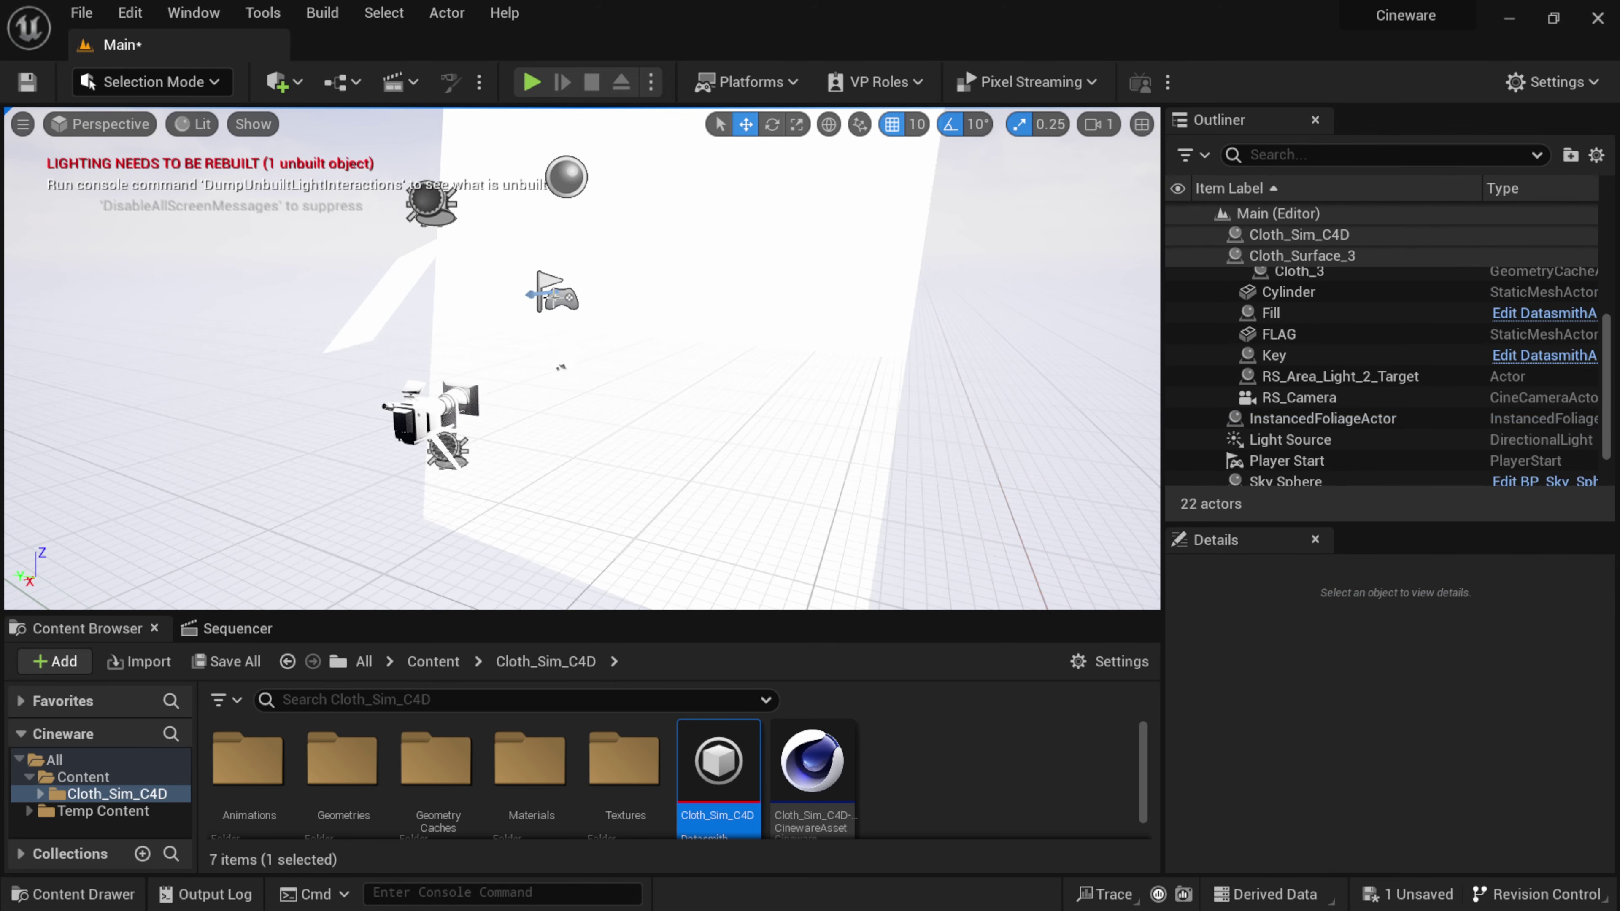
left_click(553, 296)
key("Delete")
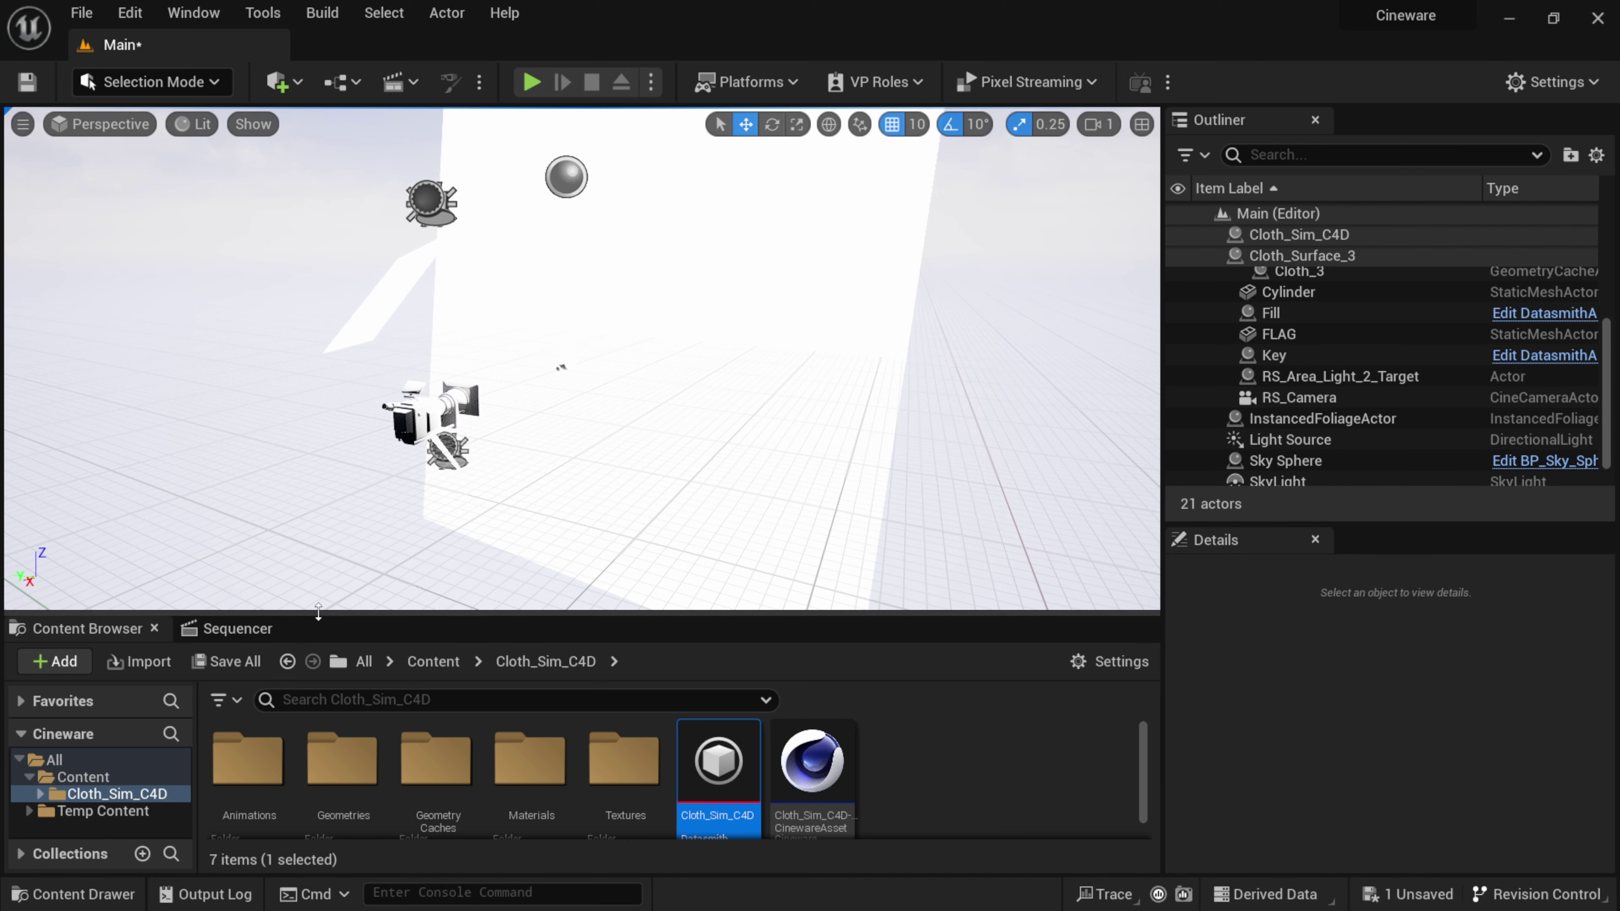
Step: Open the Cloth_Sim_C4D sequence from Animations and filter its tracks for 'camera'
left_click_drag(322, 612, 323, 543)
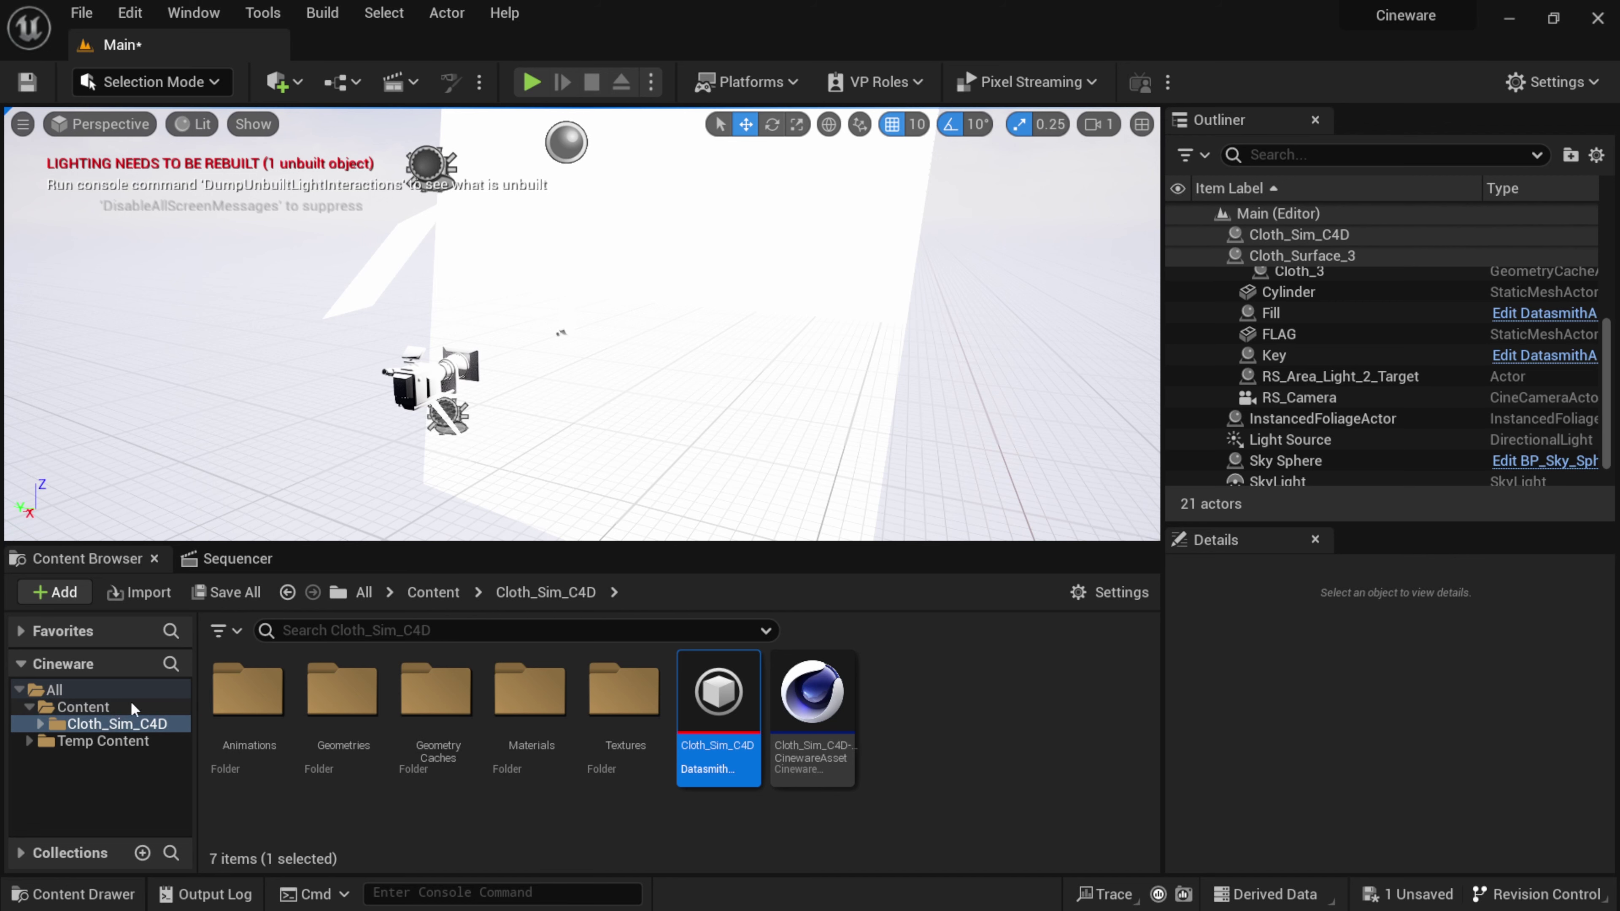
double_click(262, 695)
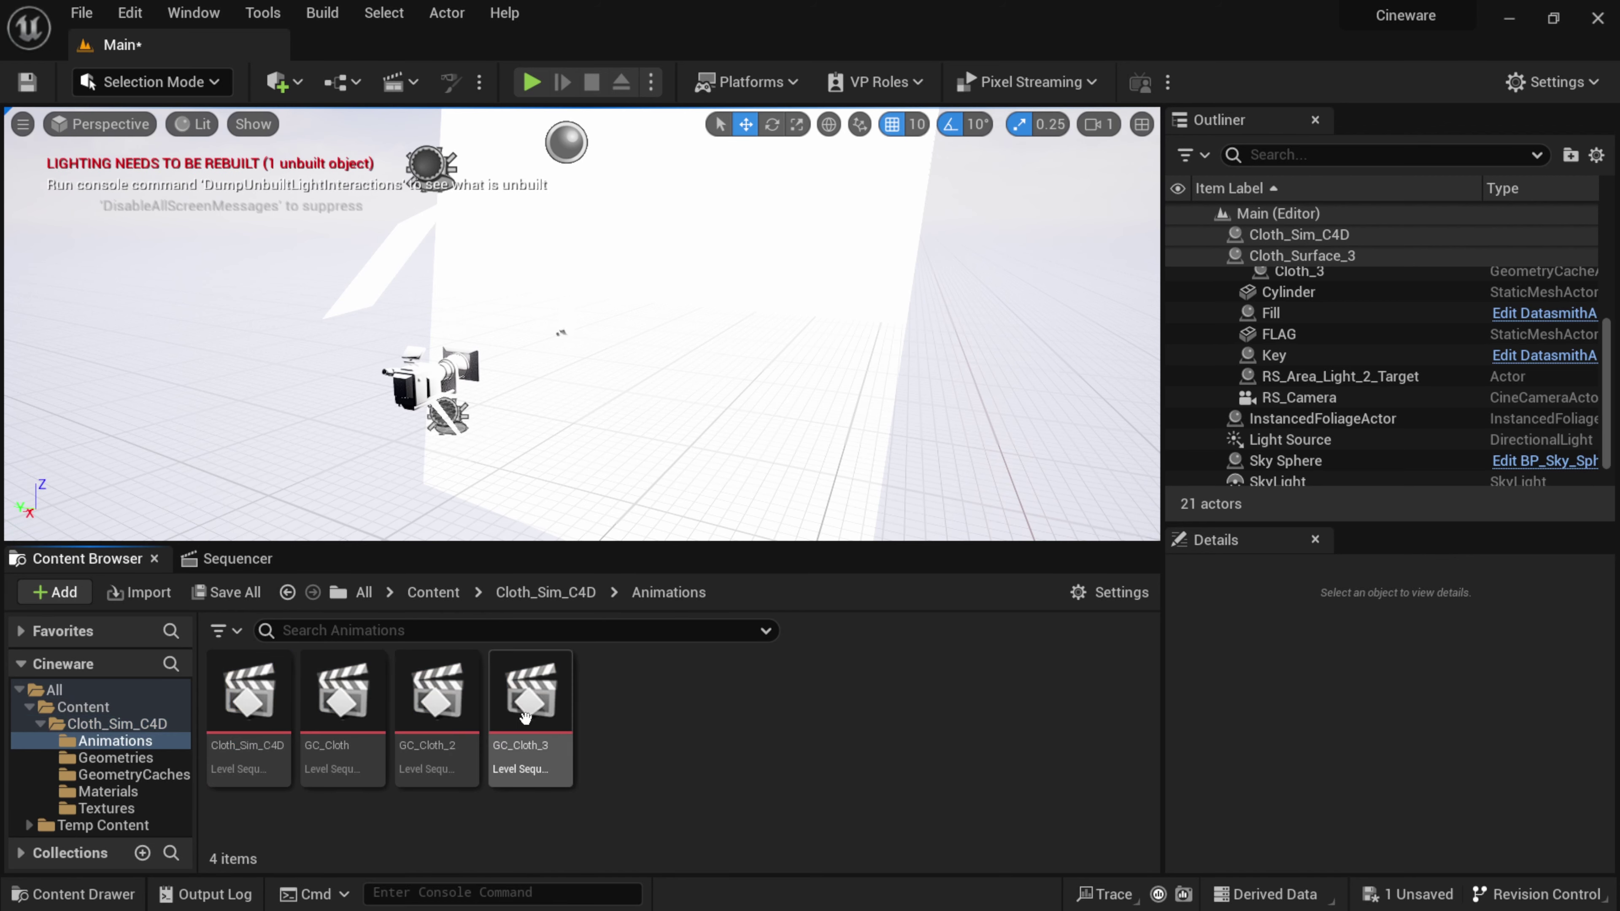
double_click(264, 709)
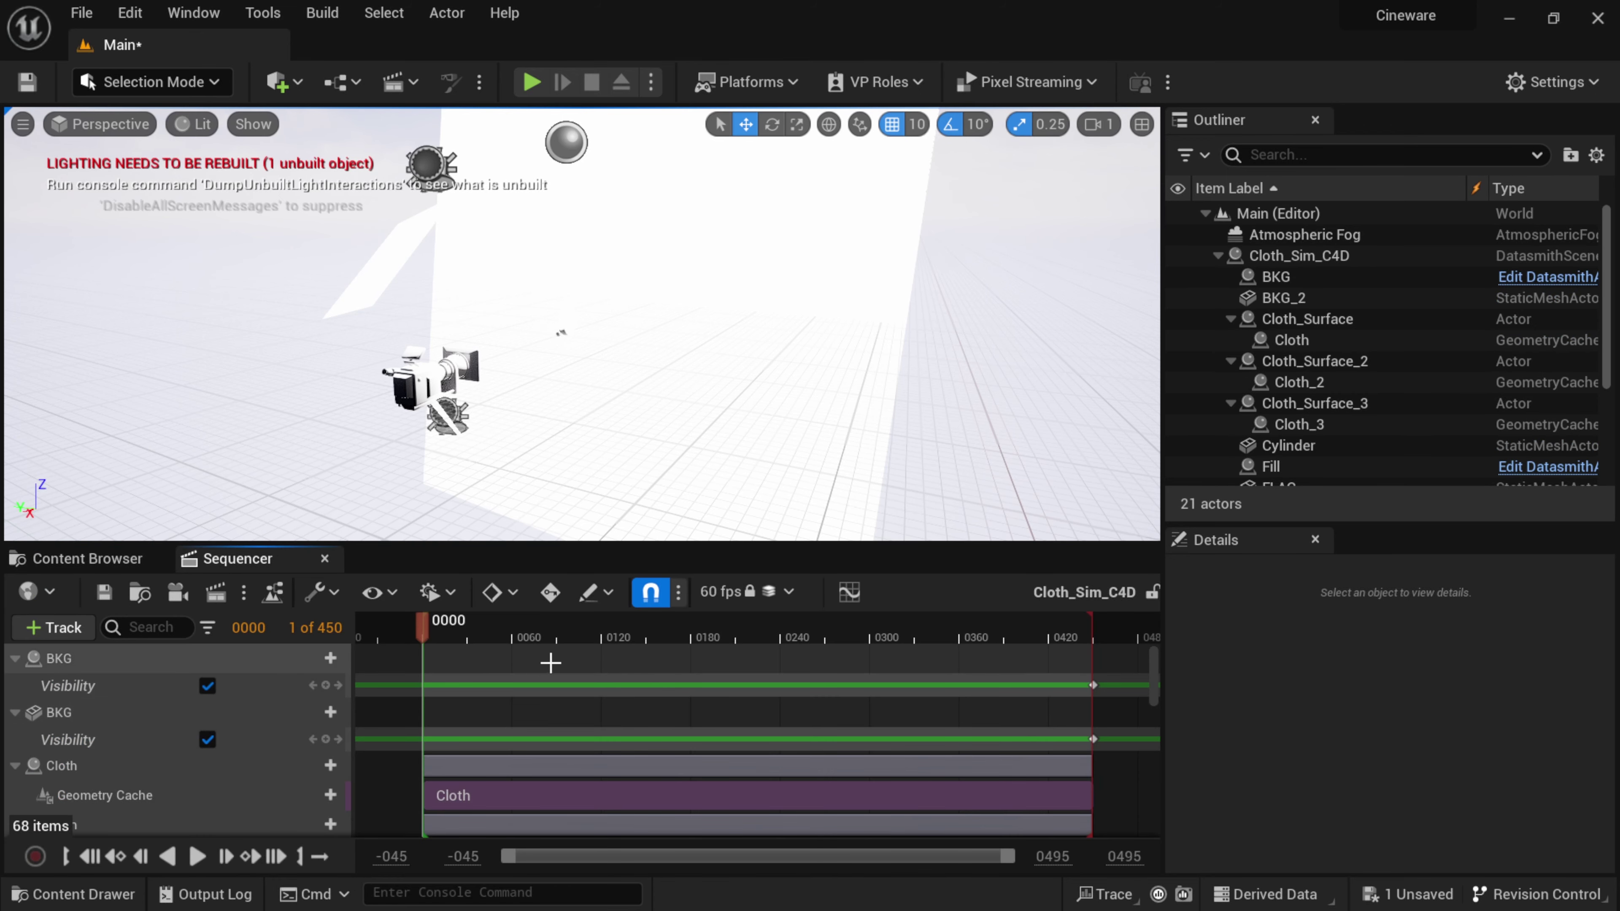
left_click(147, 626)
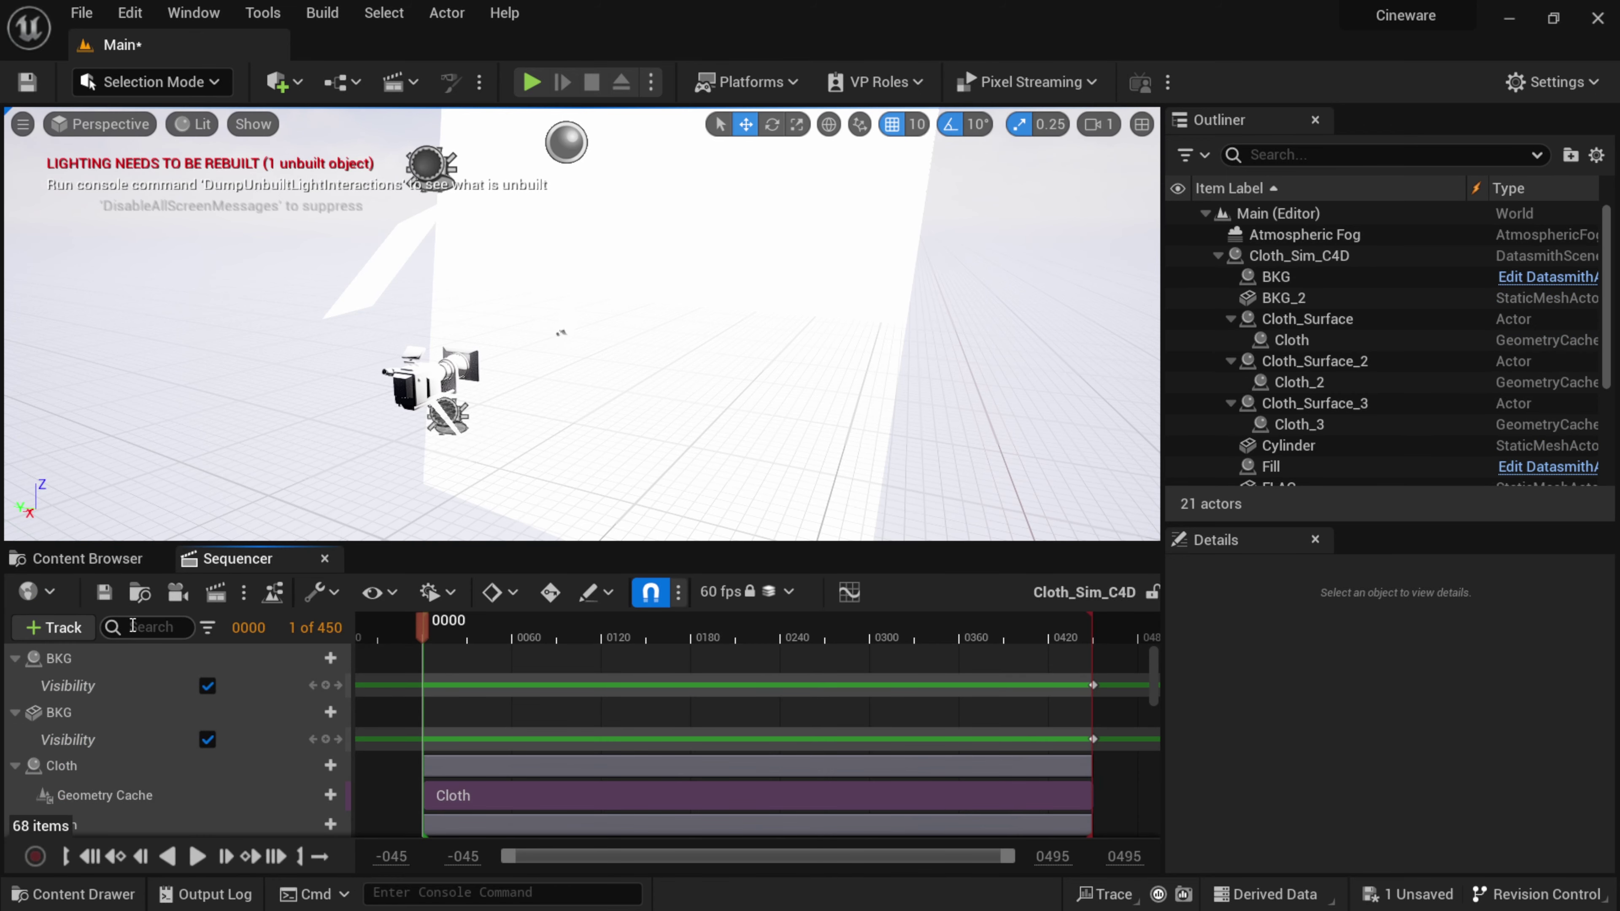
type("amera")
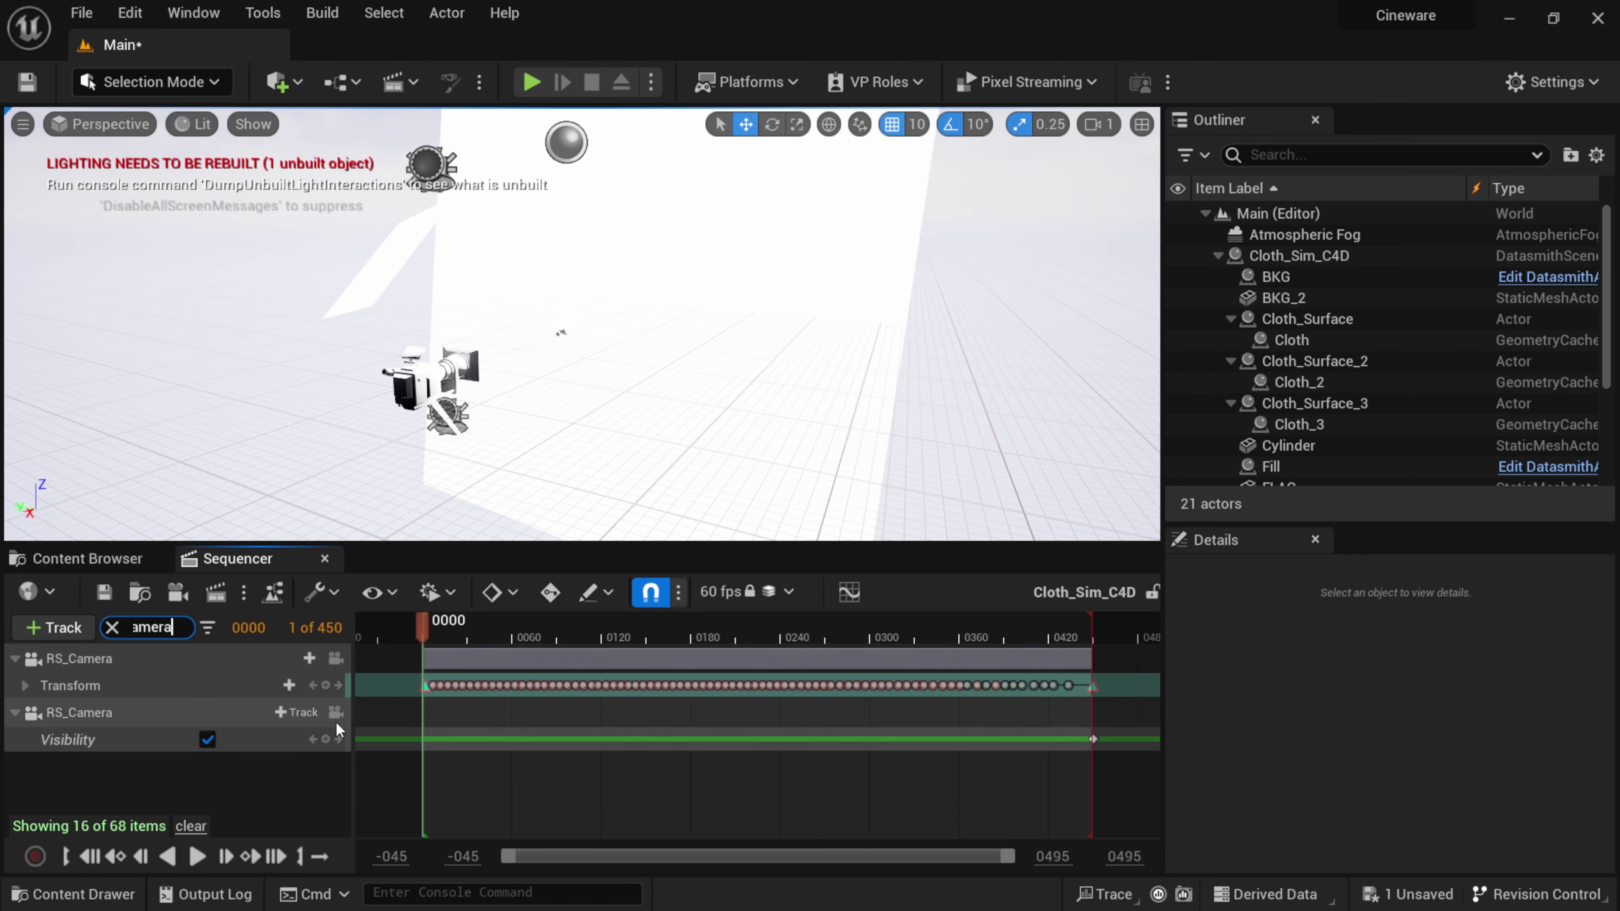
Step: Lock the view to RS_Camera, scrub to frame 0337, and show the cloth's materials
left_click(334, 658)
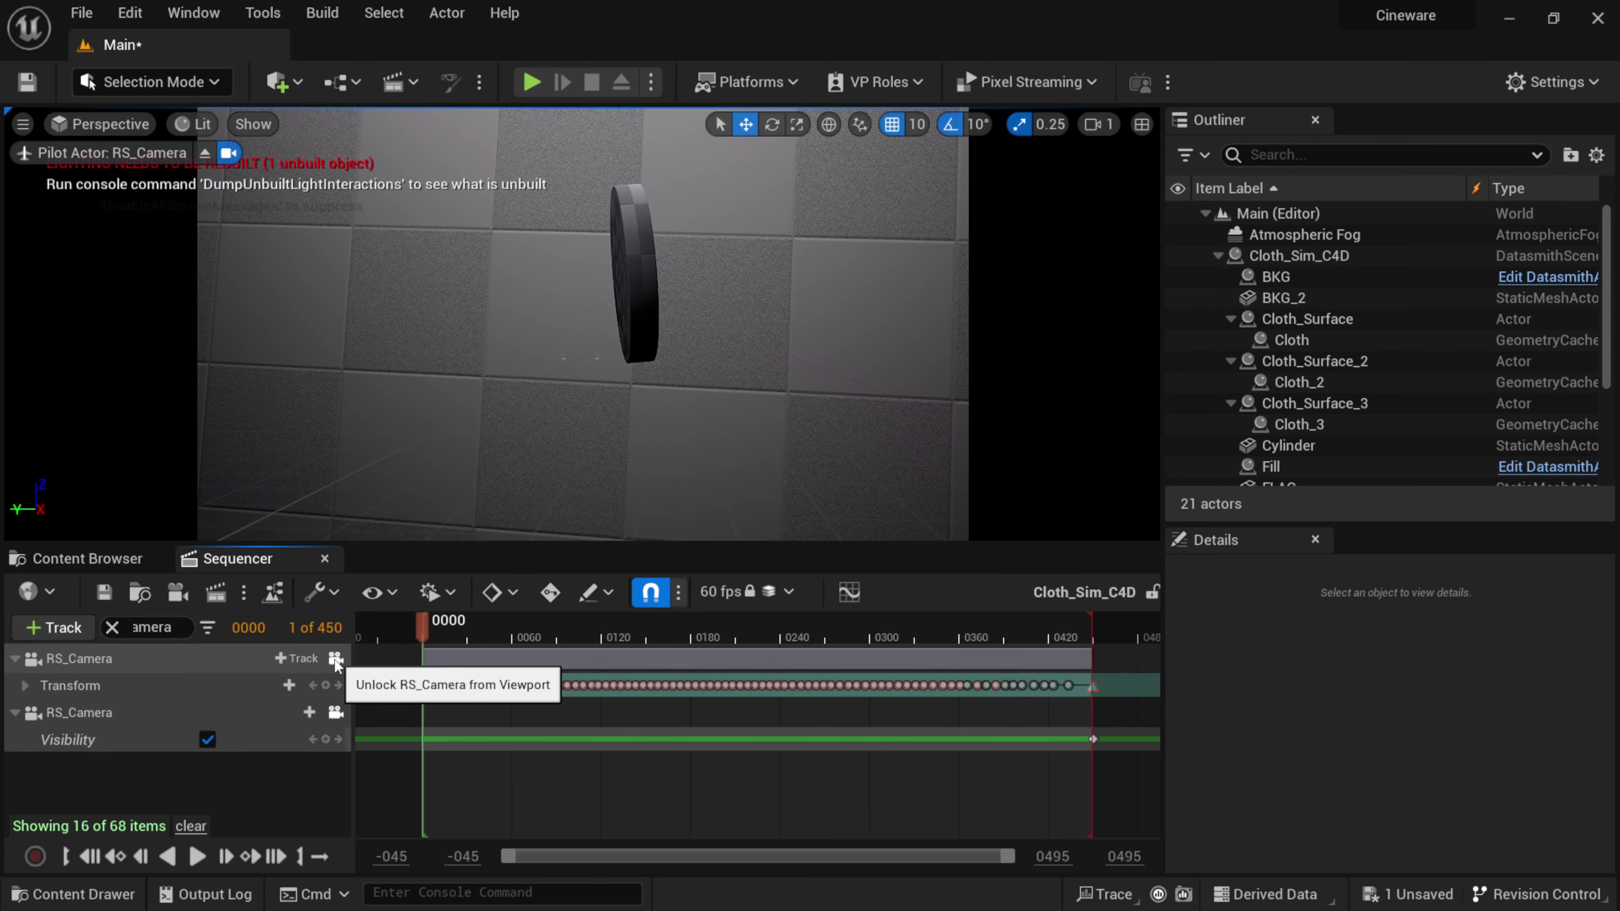
left_click_drag(433, 633, 924, 698)
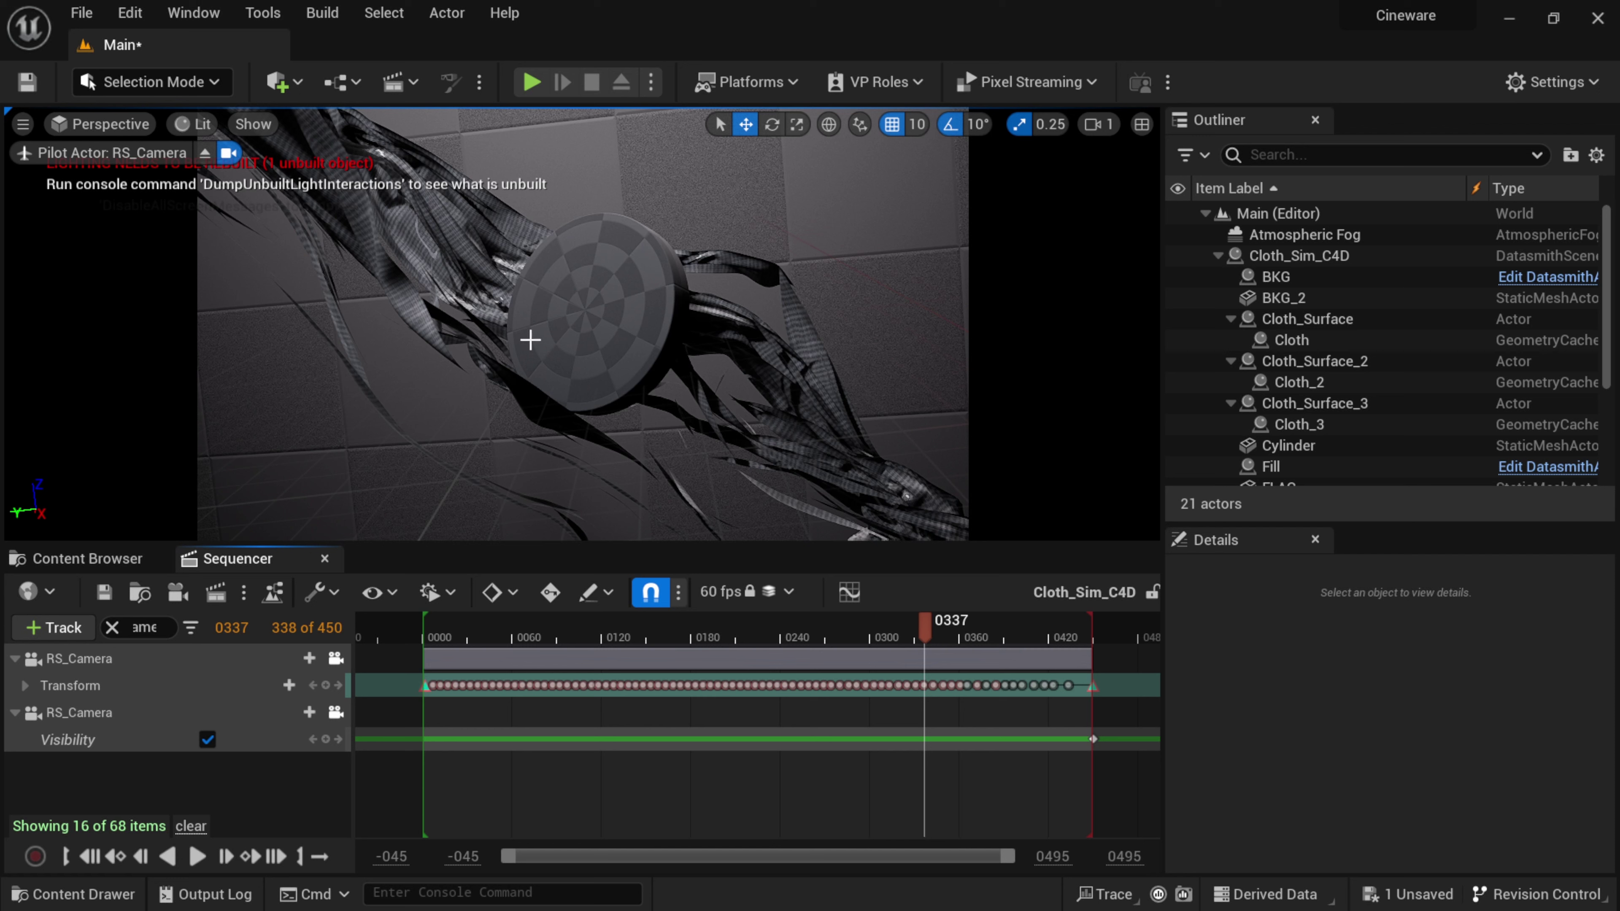
left_click(446, 233)
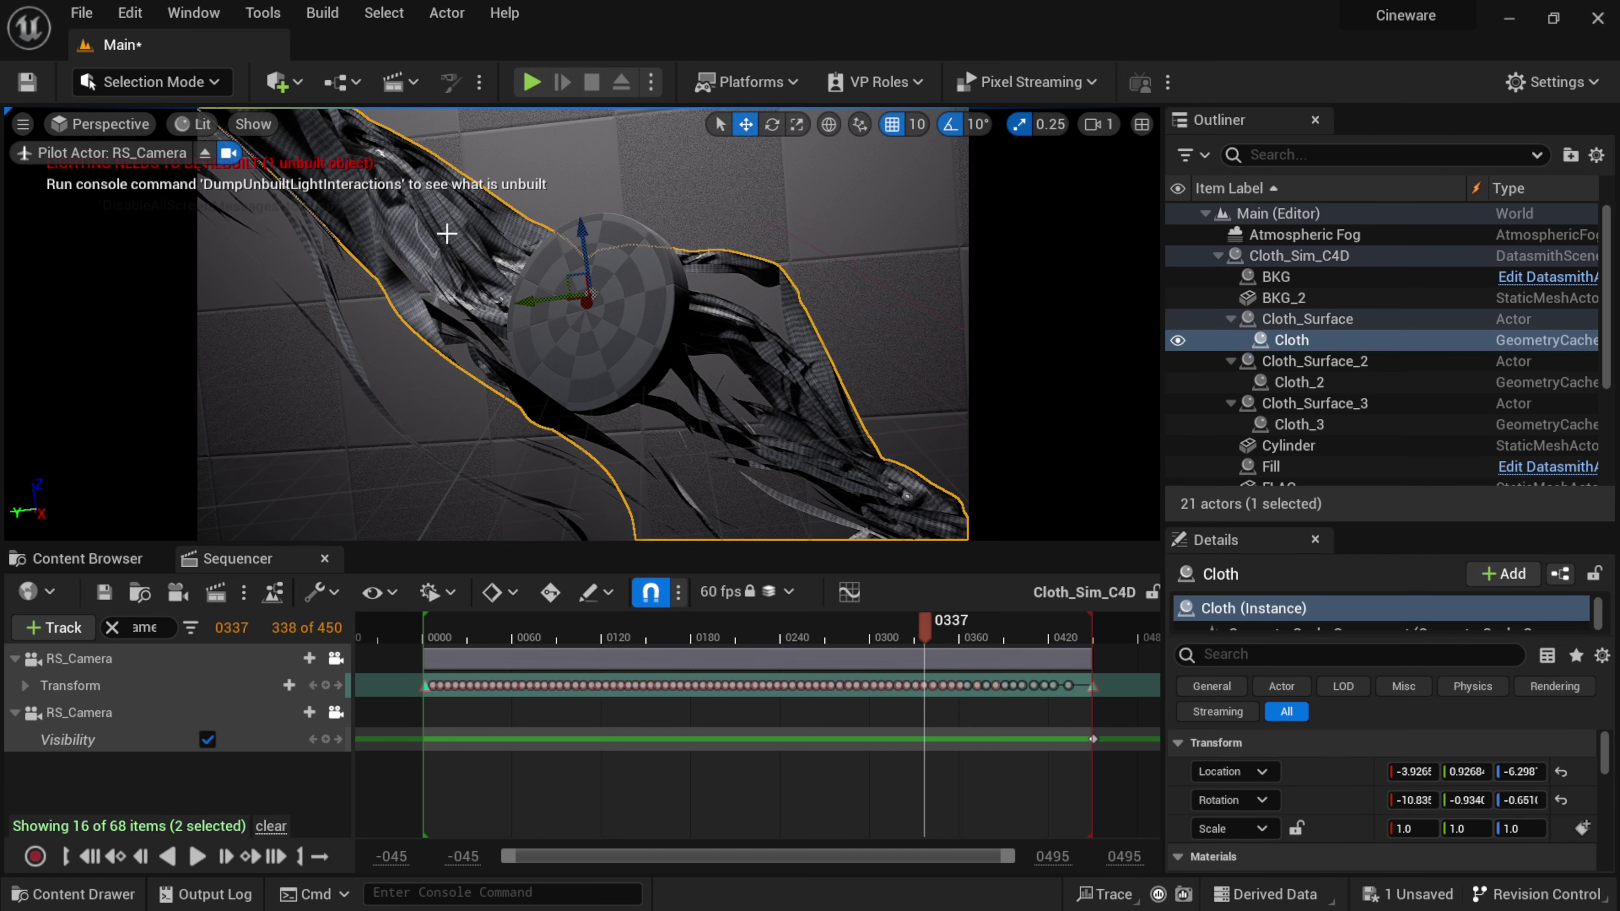
left_click_drag(1381, 524, 1389, 369)
scroll(1308, 679, "down", 1)
scroll(1306, 681, "down", 1)
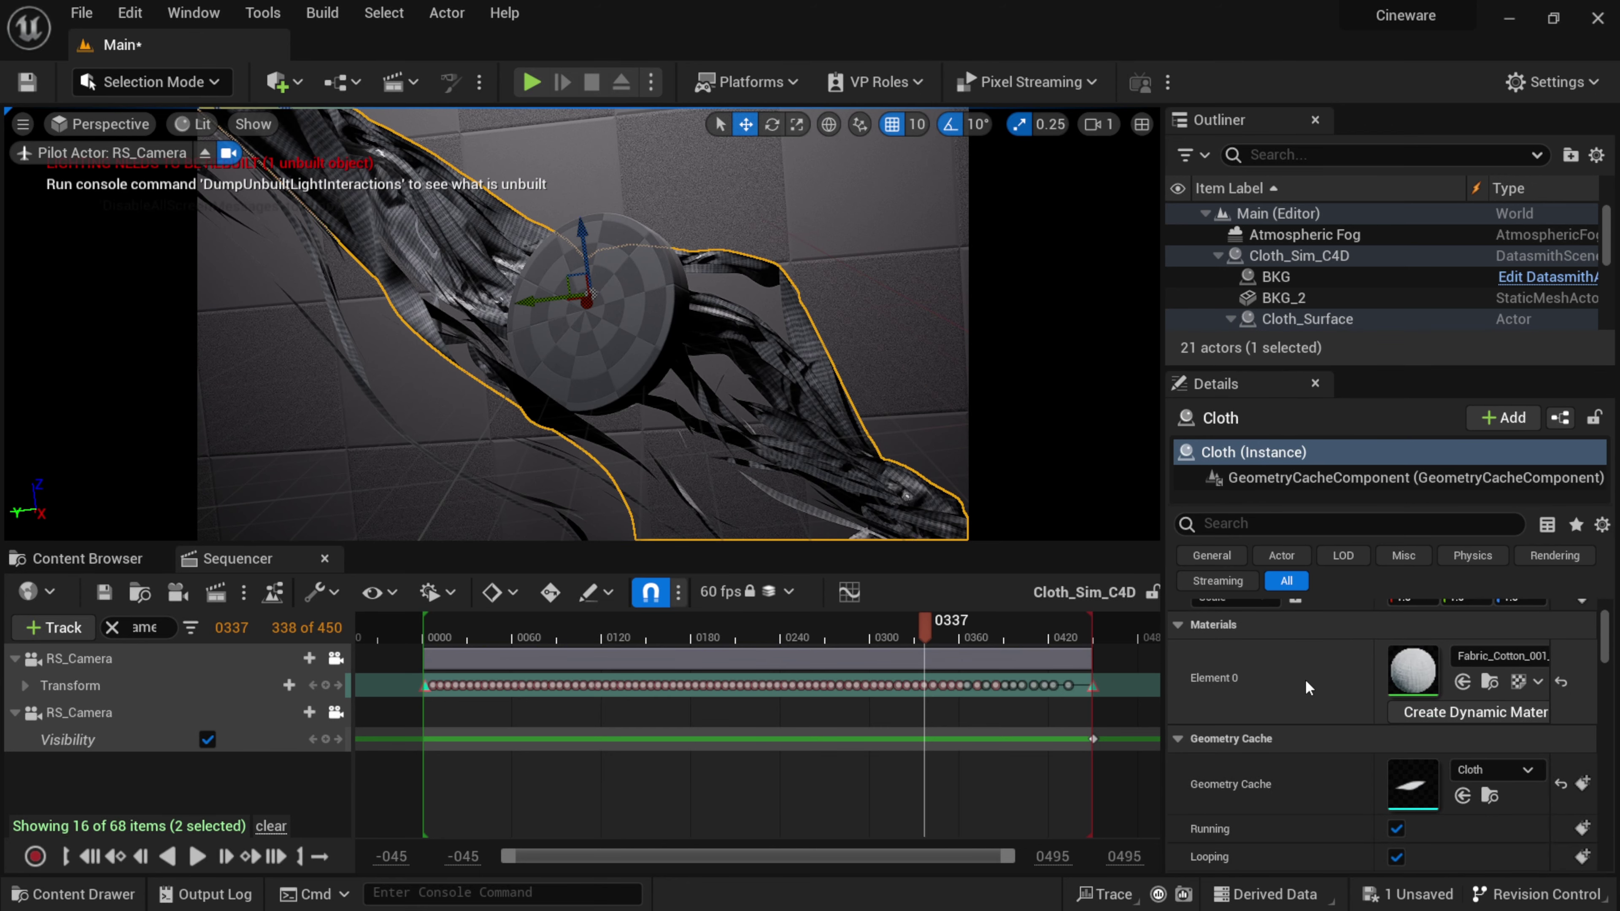
Step: Open Fabric_Cotton_001_Blue and turn on Show Inactive to list hidden parameters
double_click(1413, 679)
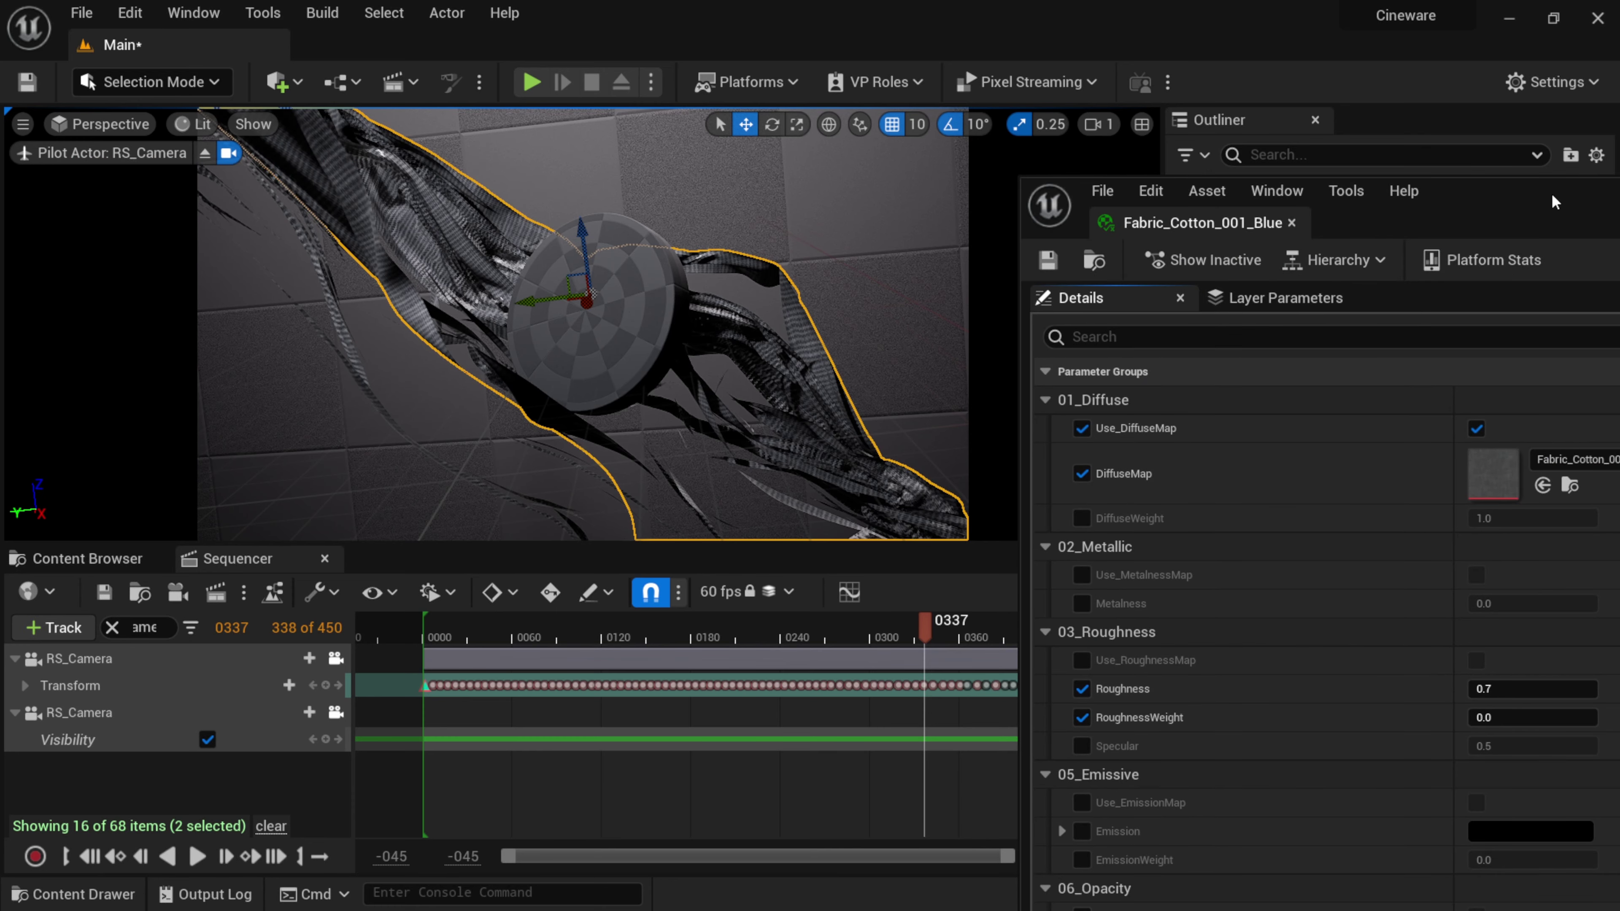
left_click_drag(1552, 193, 1157, 152)
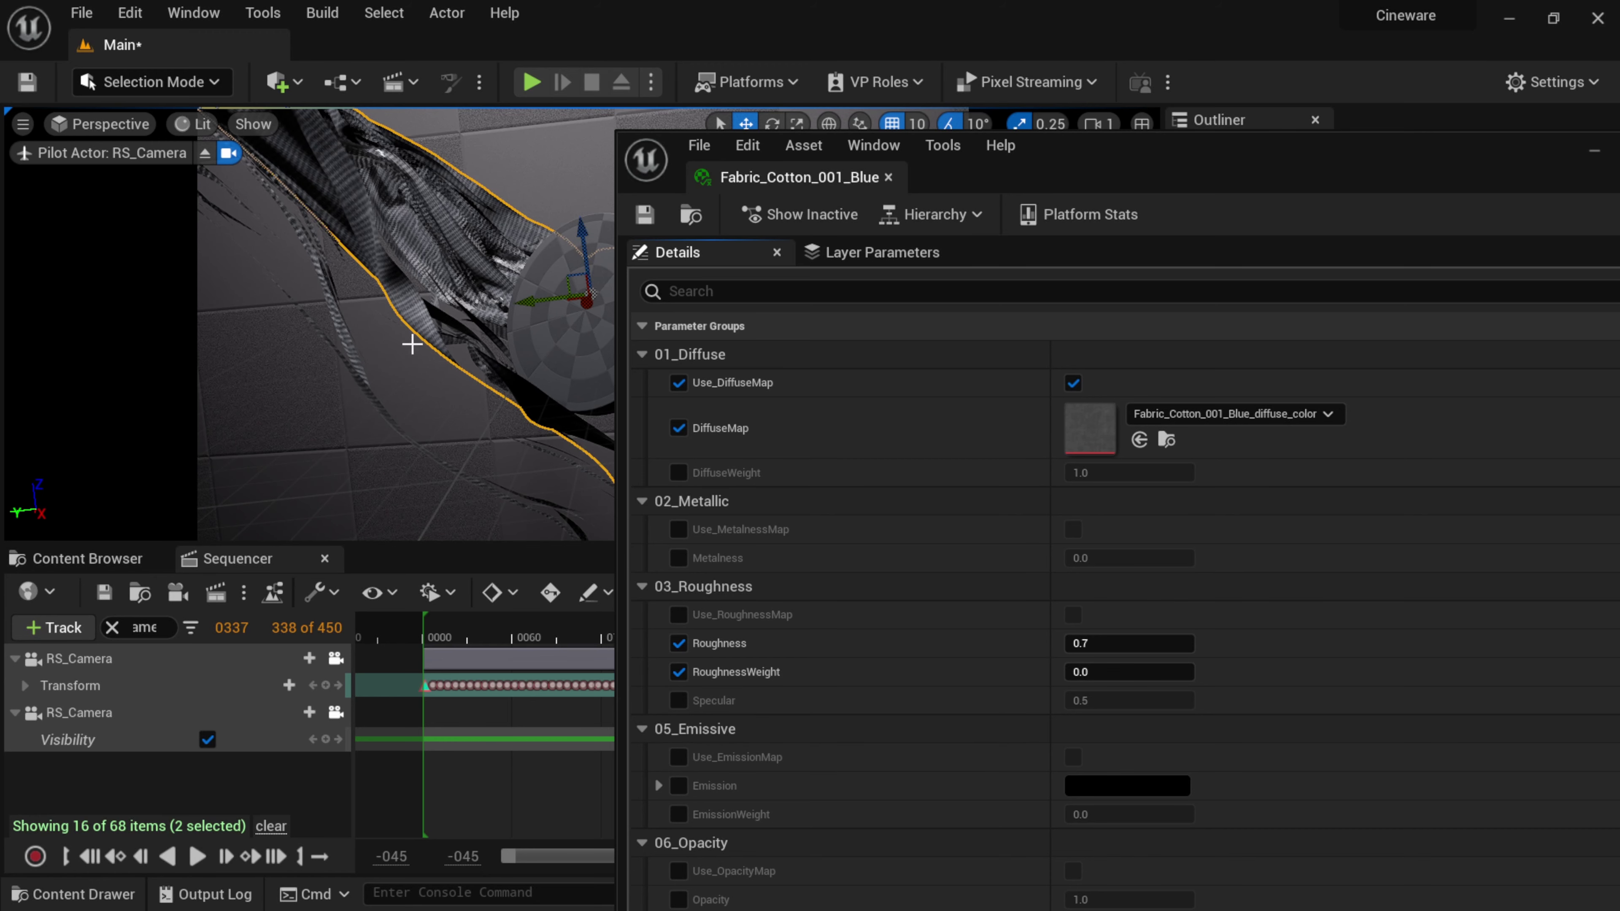
left_click_drag(1126, 157, 935, 86)
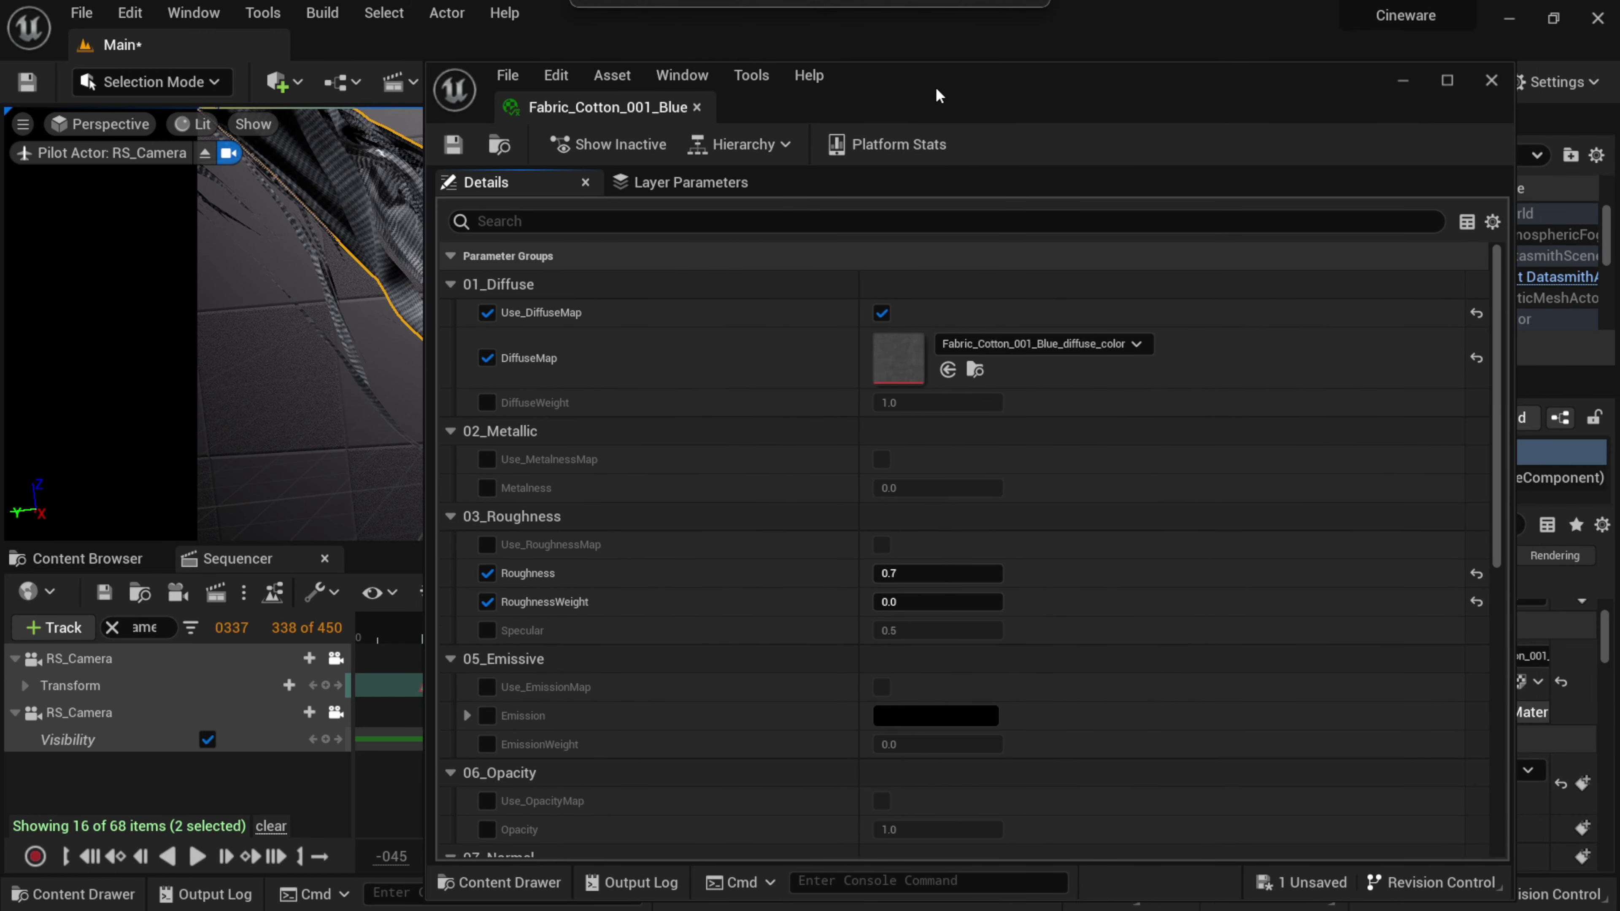
left_click(600, 146)
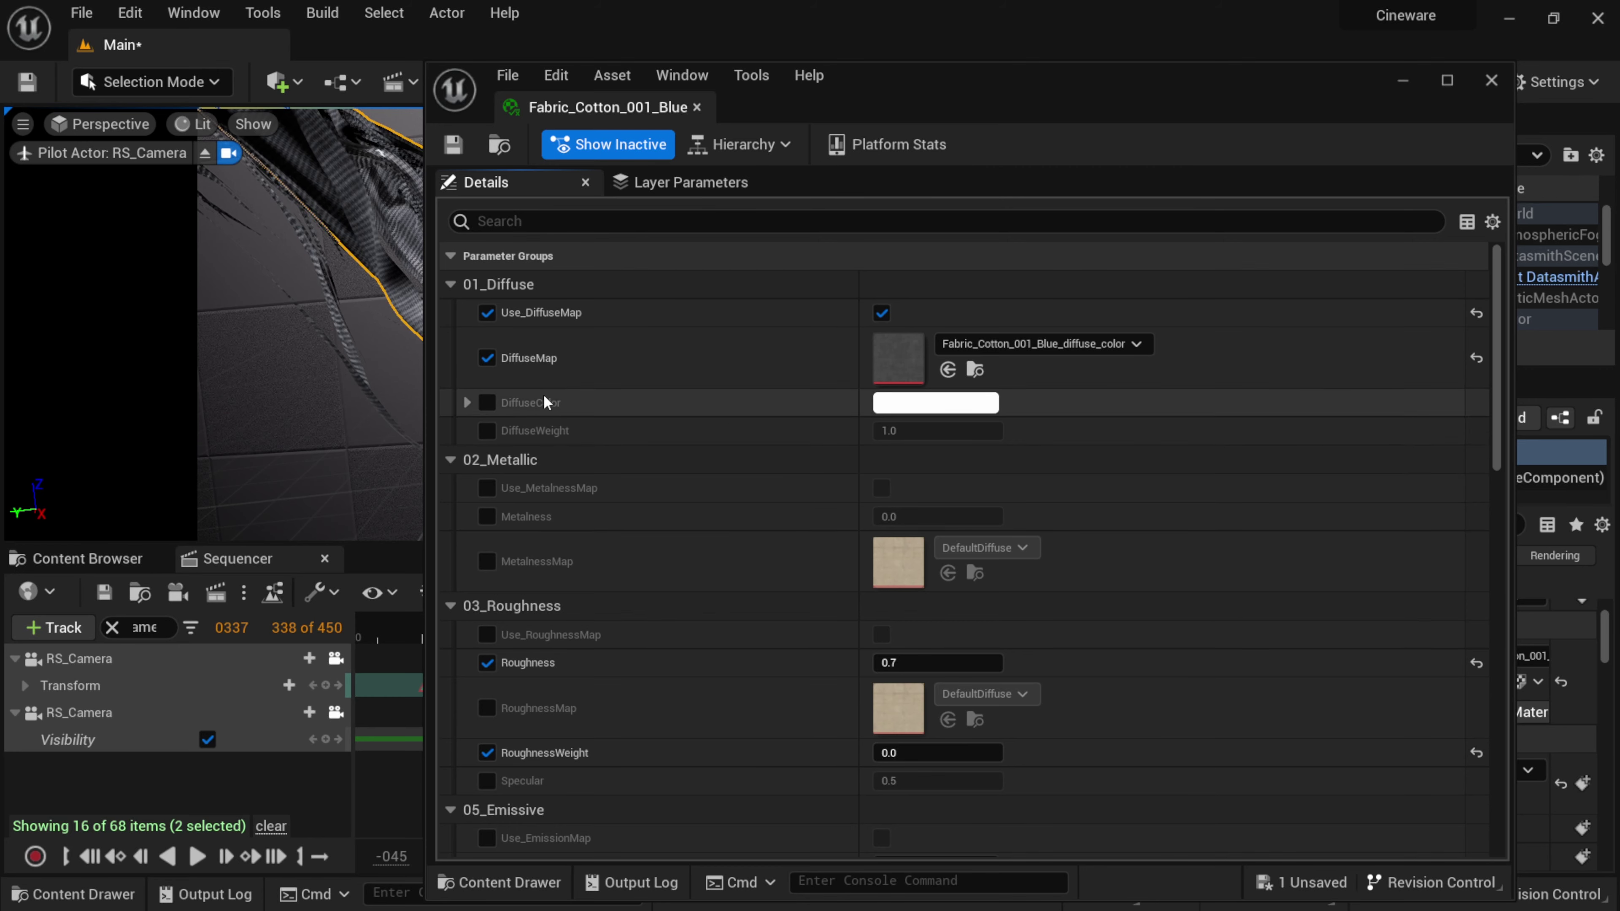
Step: Enable DiffuseColor, set it to violet sRGB 8677FF, and save
left_click(486, 402)
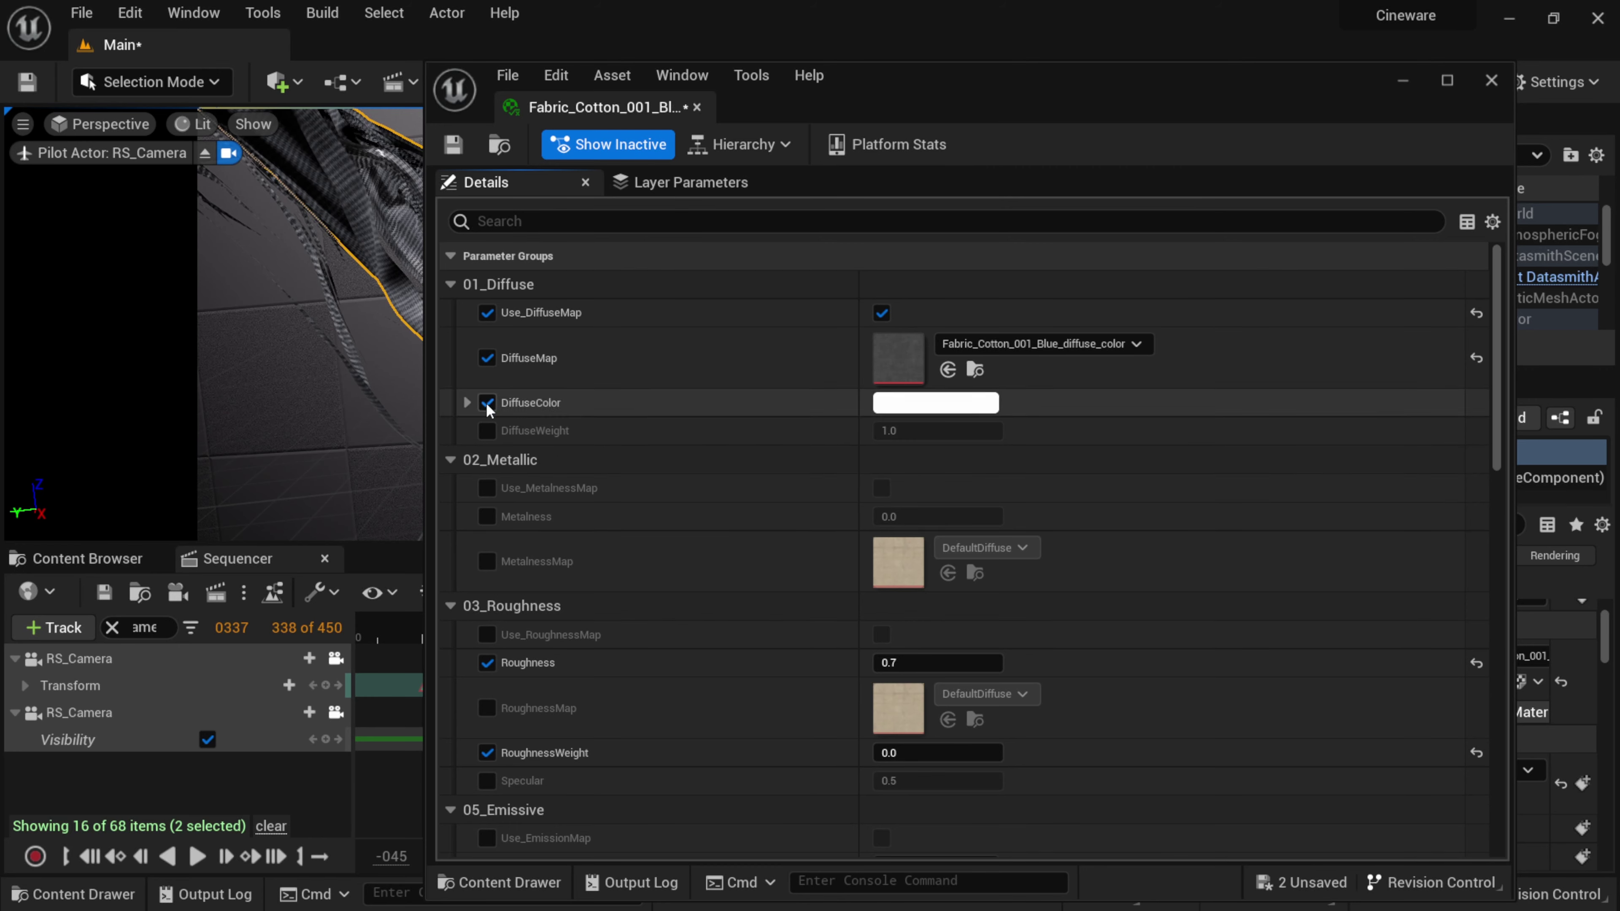
left_click(926, 404)
left_click_drag(1053, 541, 1057, 480)
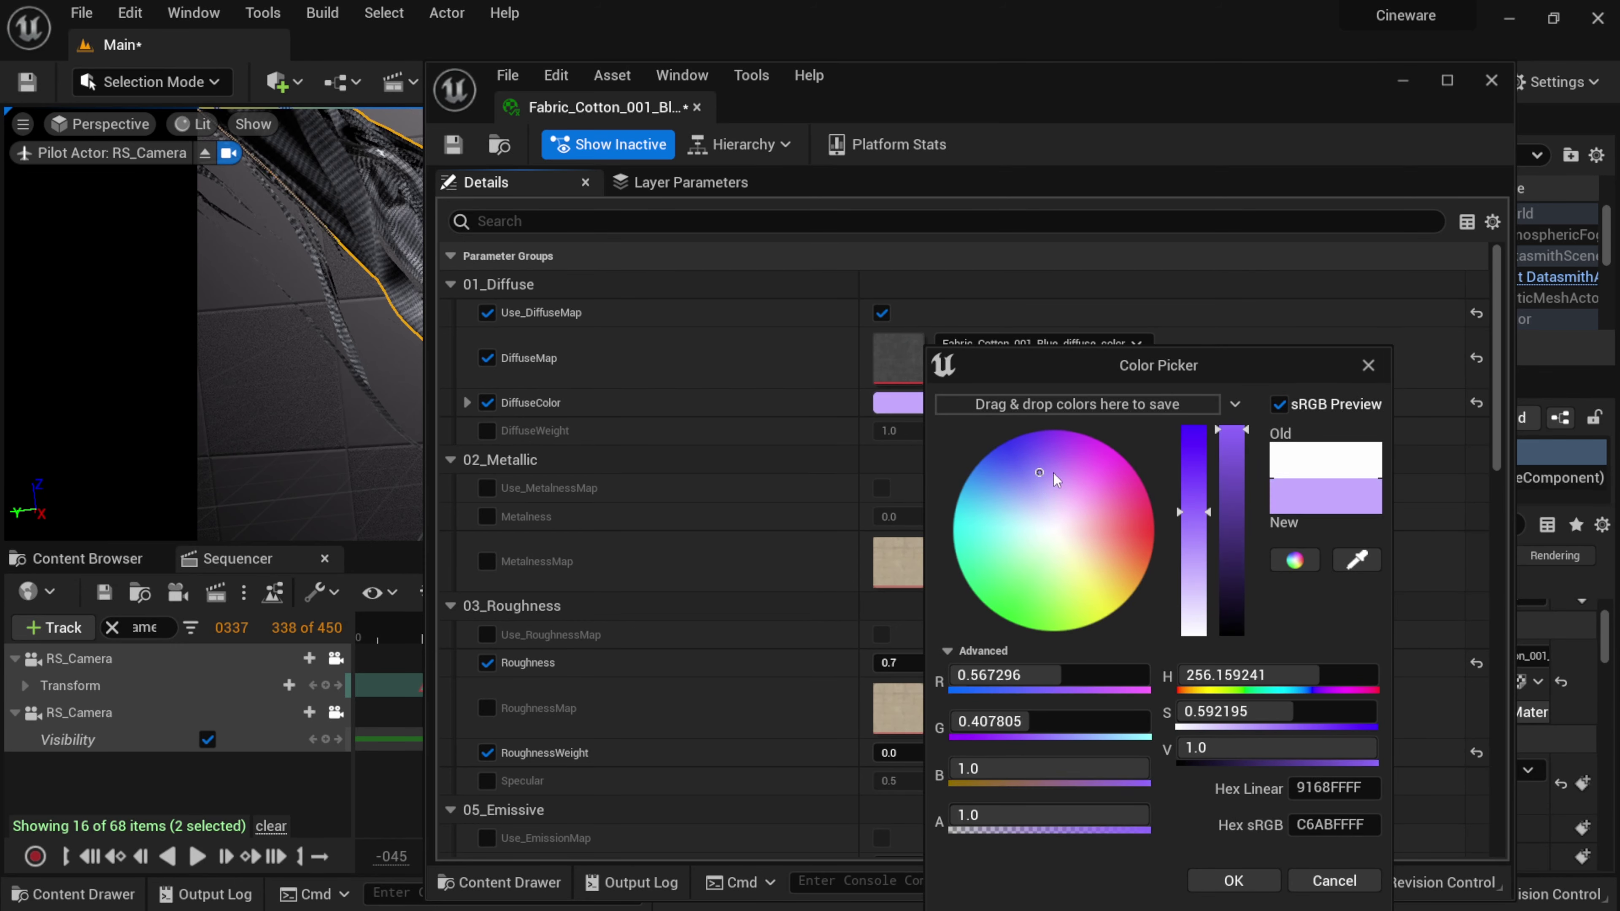
left_click_drag(1189, 506, 1177, 460)
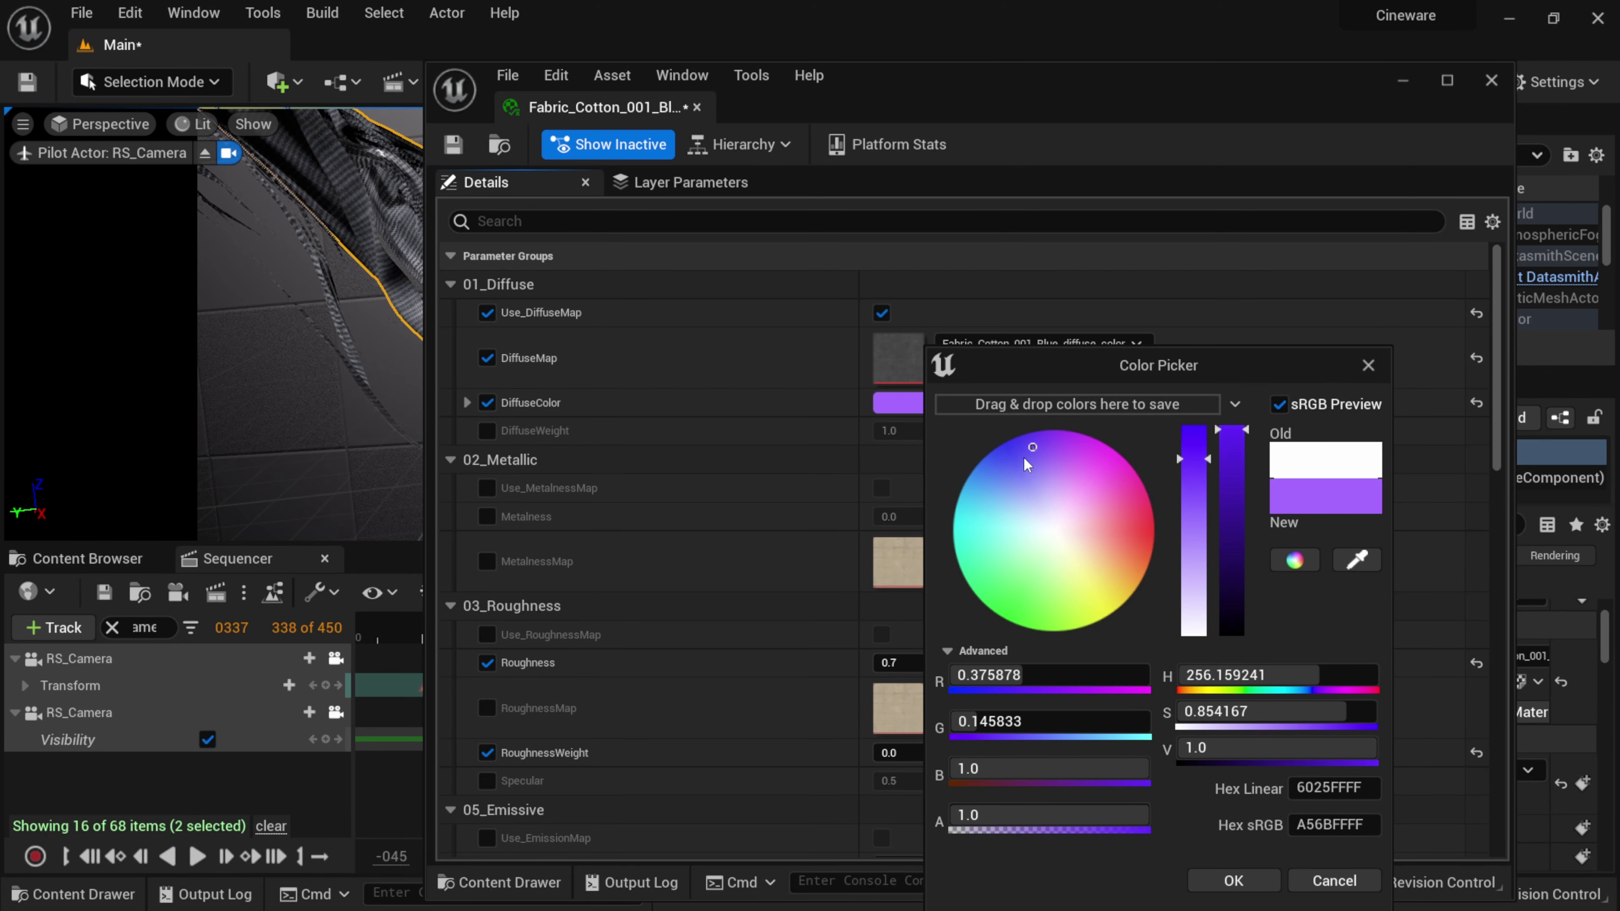
left_click_drag(1027, 464, 1017, 456)
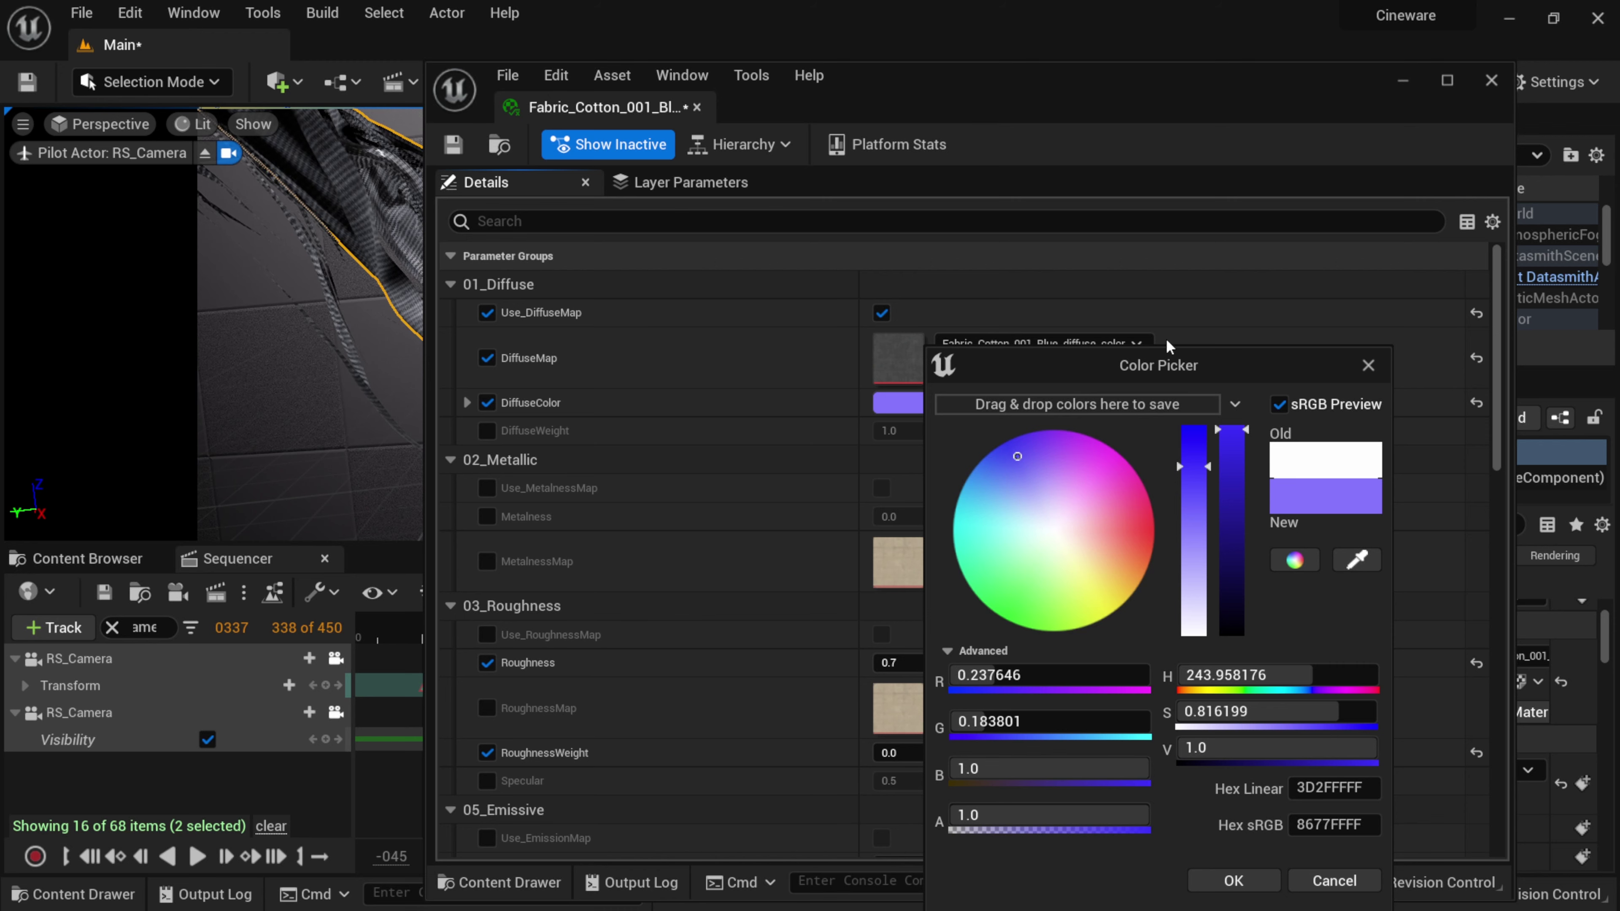
left_click_drag(1169, 346, 1096, 153)
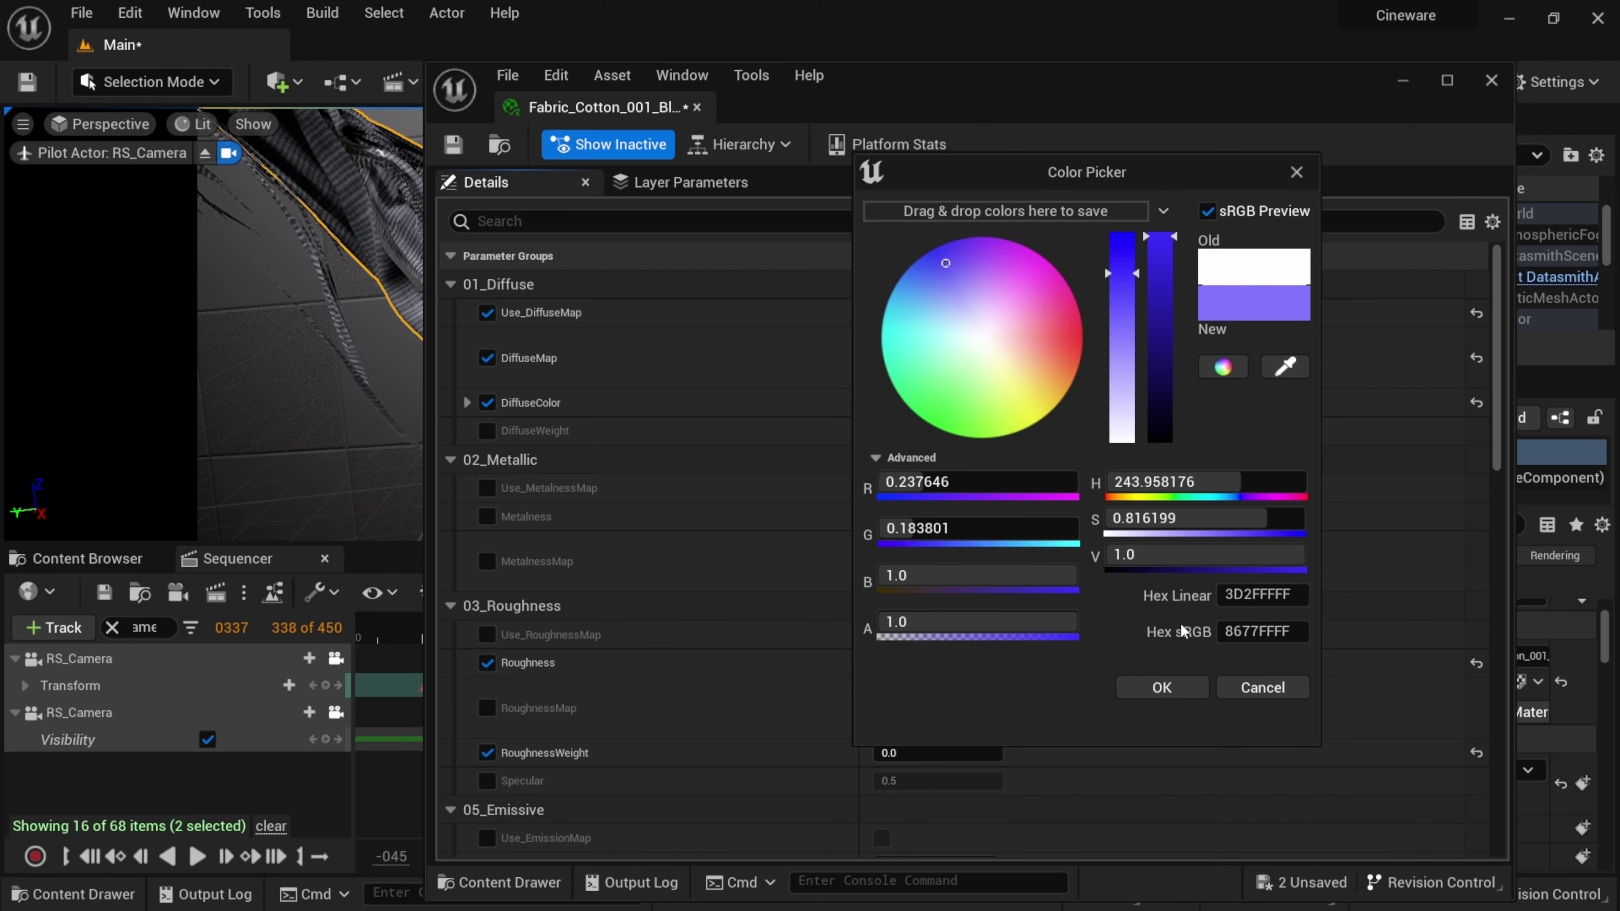
left_click(1162, 687)
key("ctrl+s")
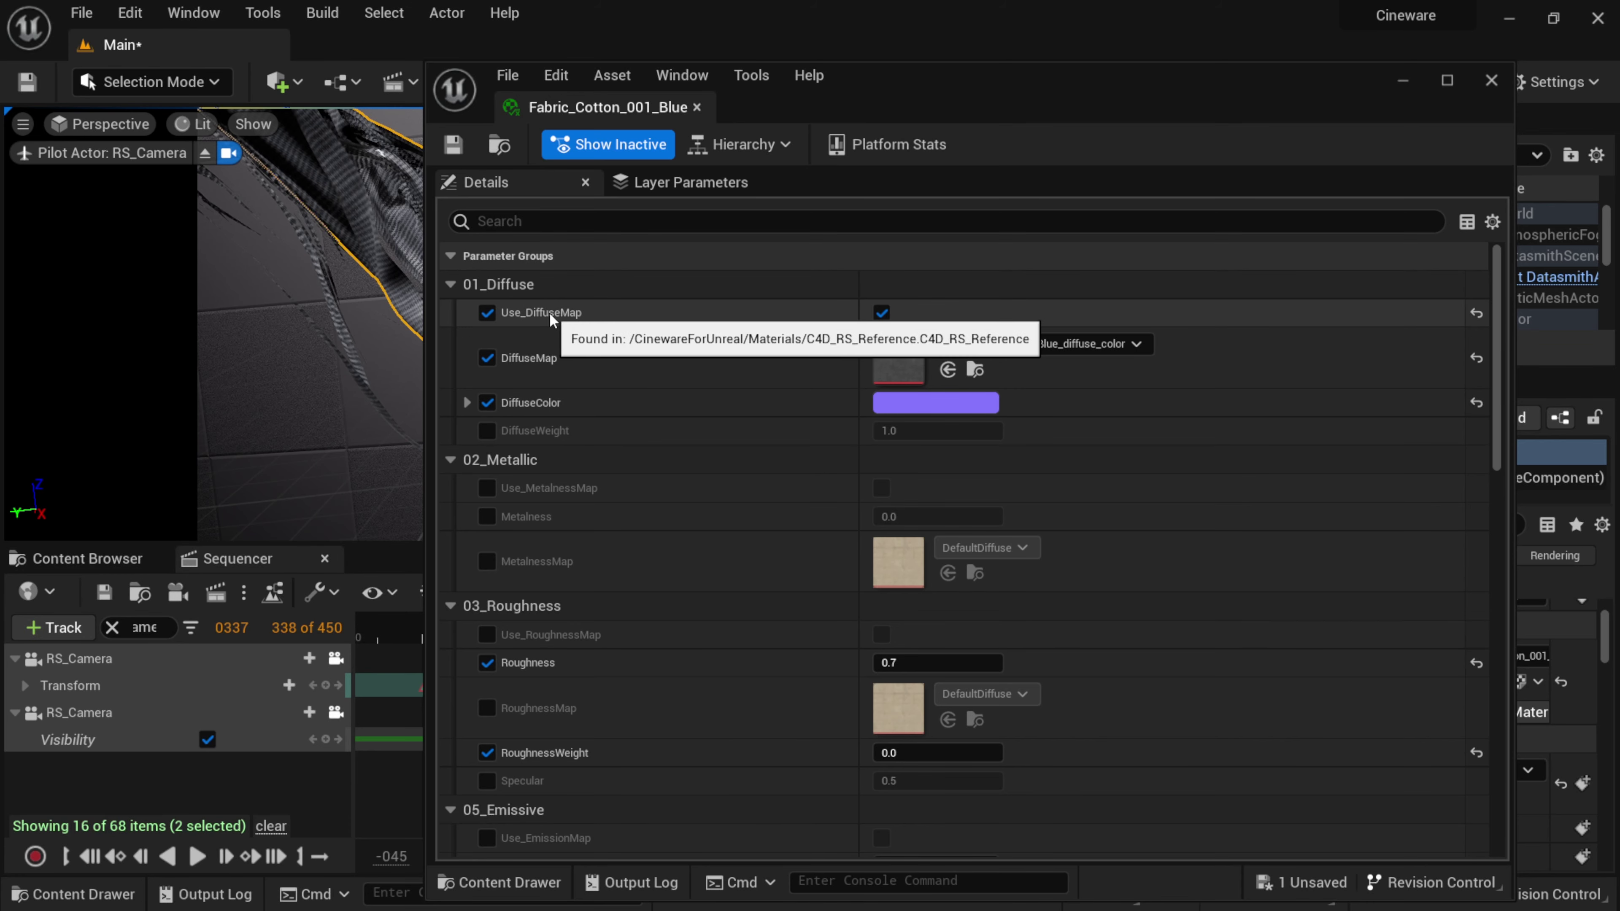
Step: Uncheck Use_DiffuseMap so the cloth shows the purple diffuse colour
left_click(881, 313)
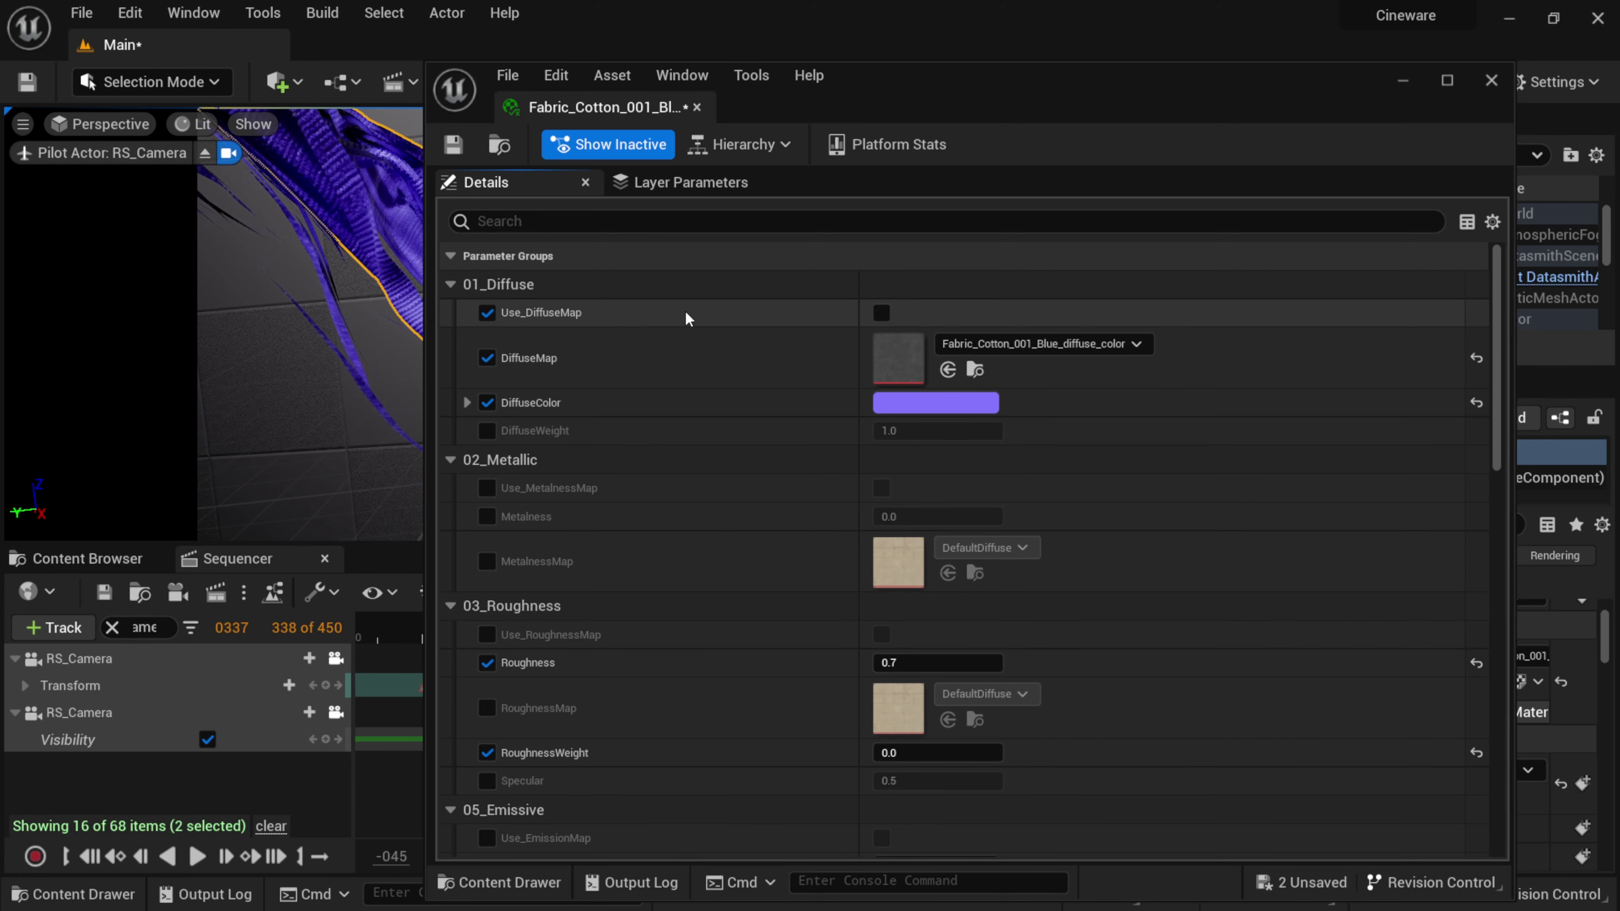
left_click_drag(733, 104, 1172, 301)
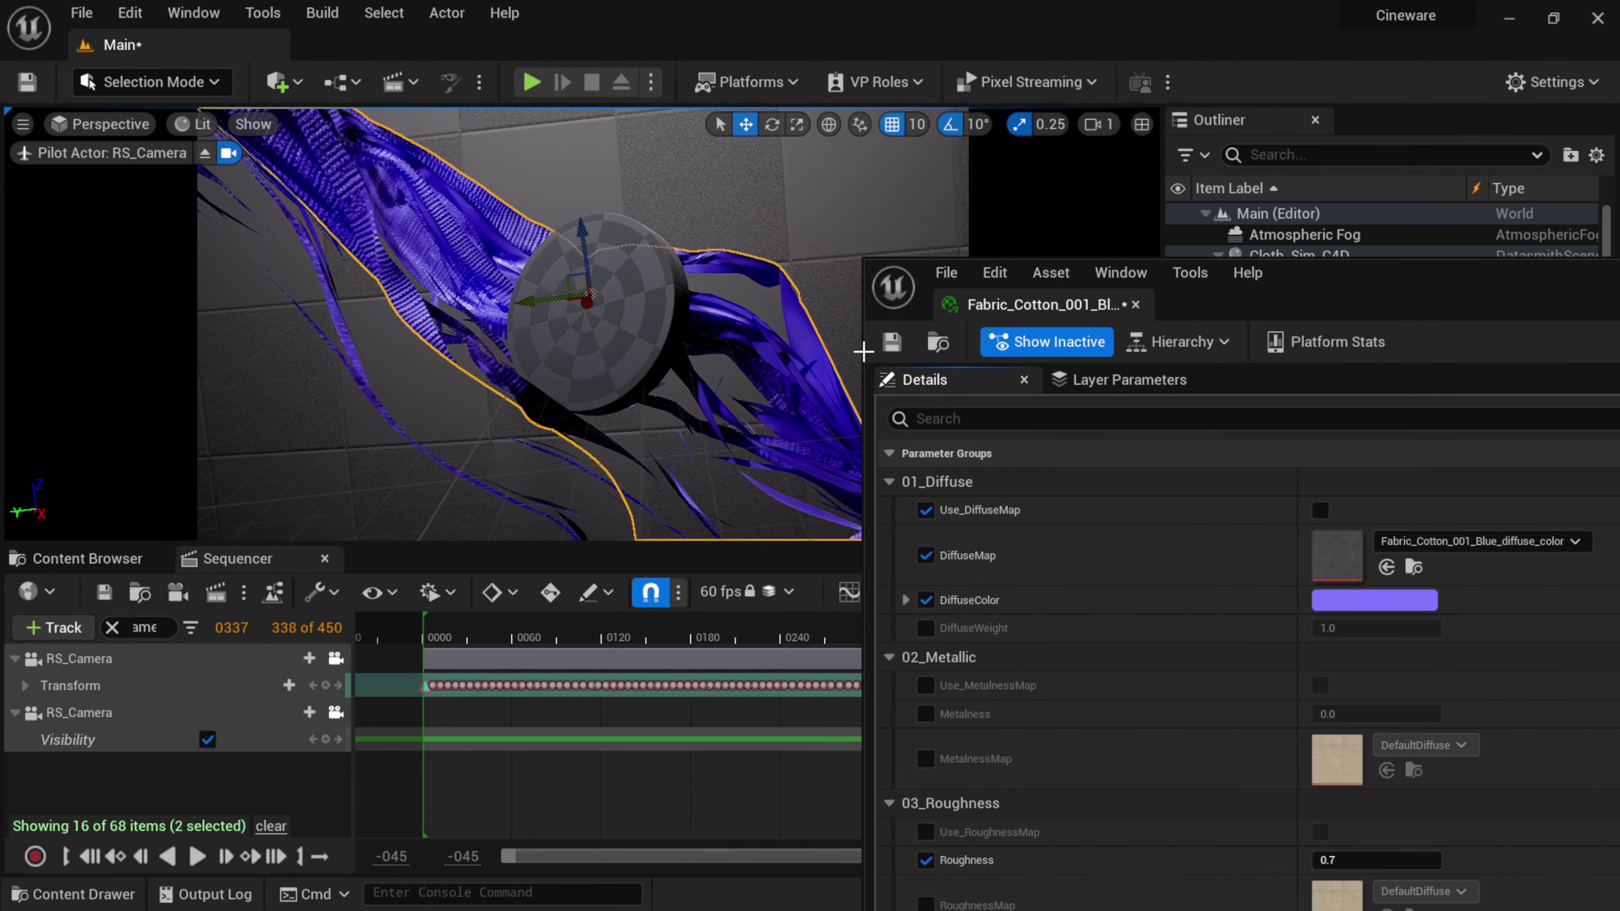
left_click_drag(1415, 300, 1331, 189)
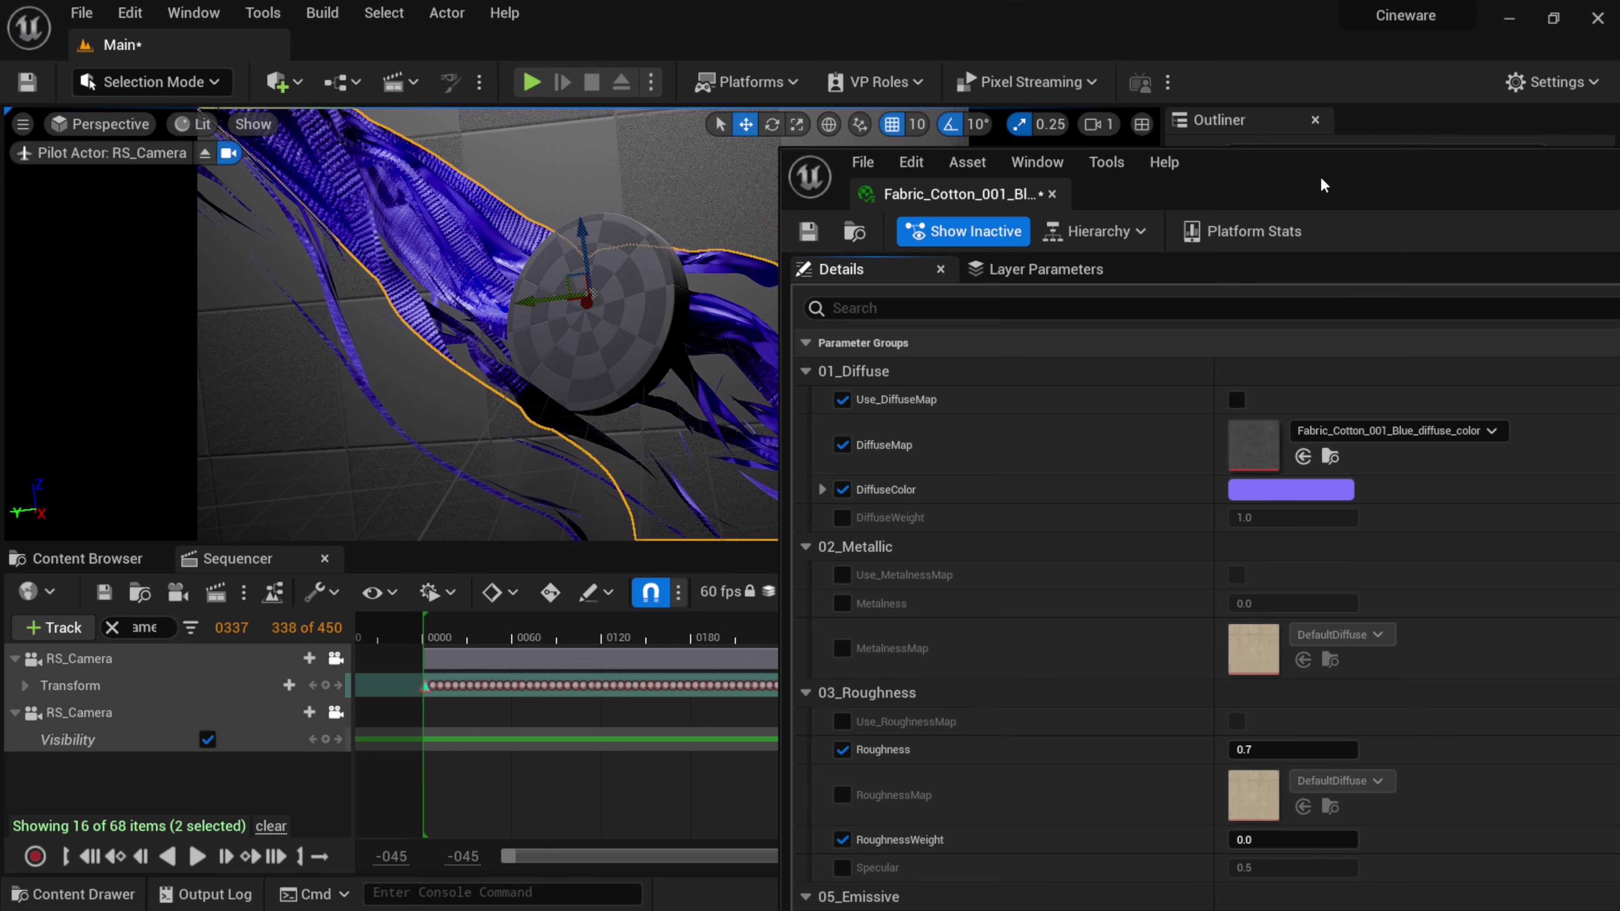
left_click_drag(1324, 186, 977, 100)
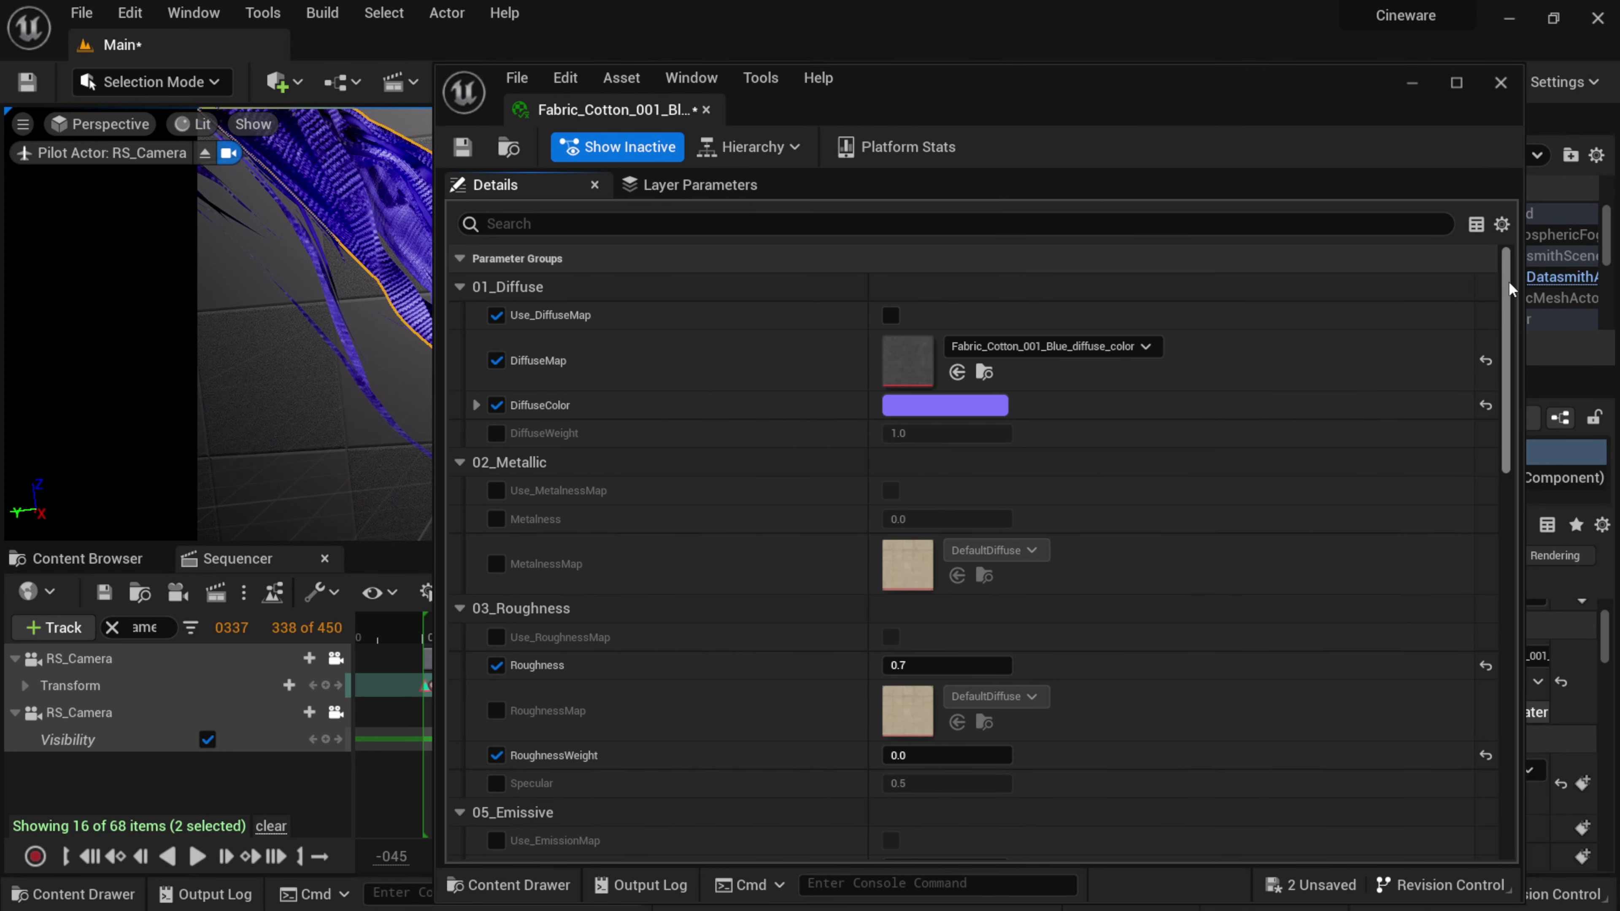
left_click_drag(1508, 281, 1554, 704)
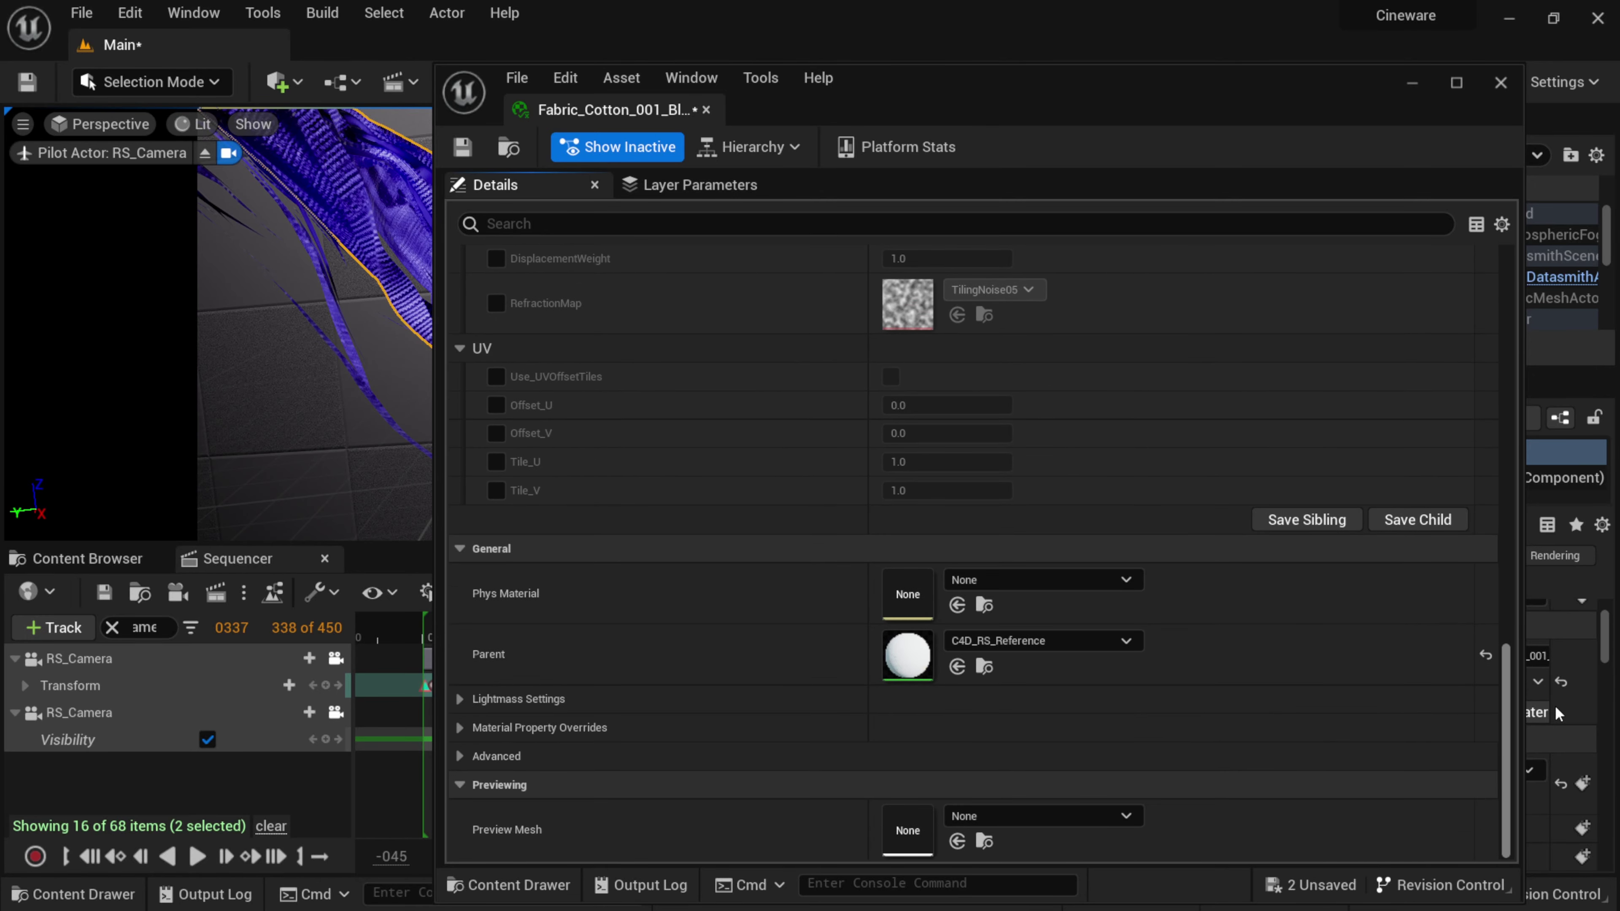
Step: Enable the Two Sided material property override and save the instance
left_click(460, 728)
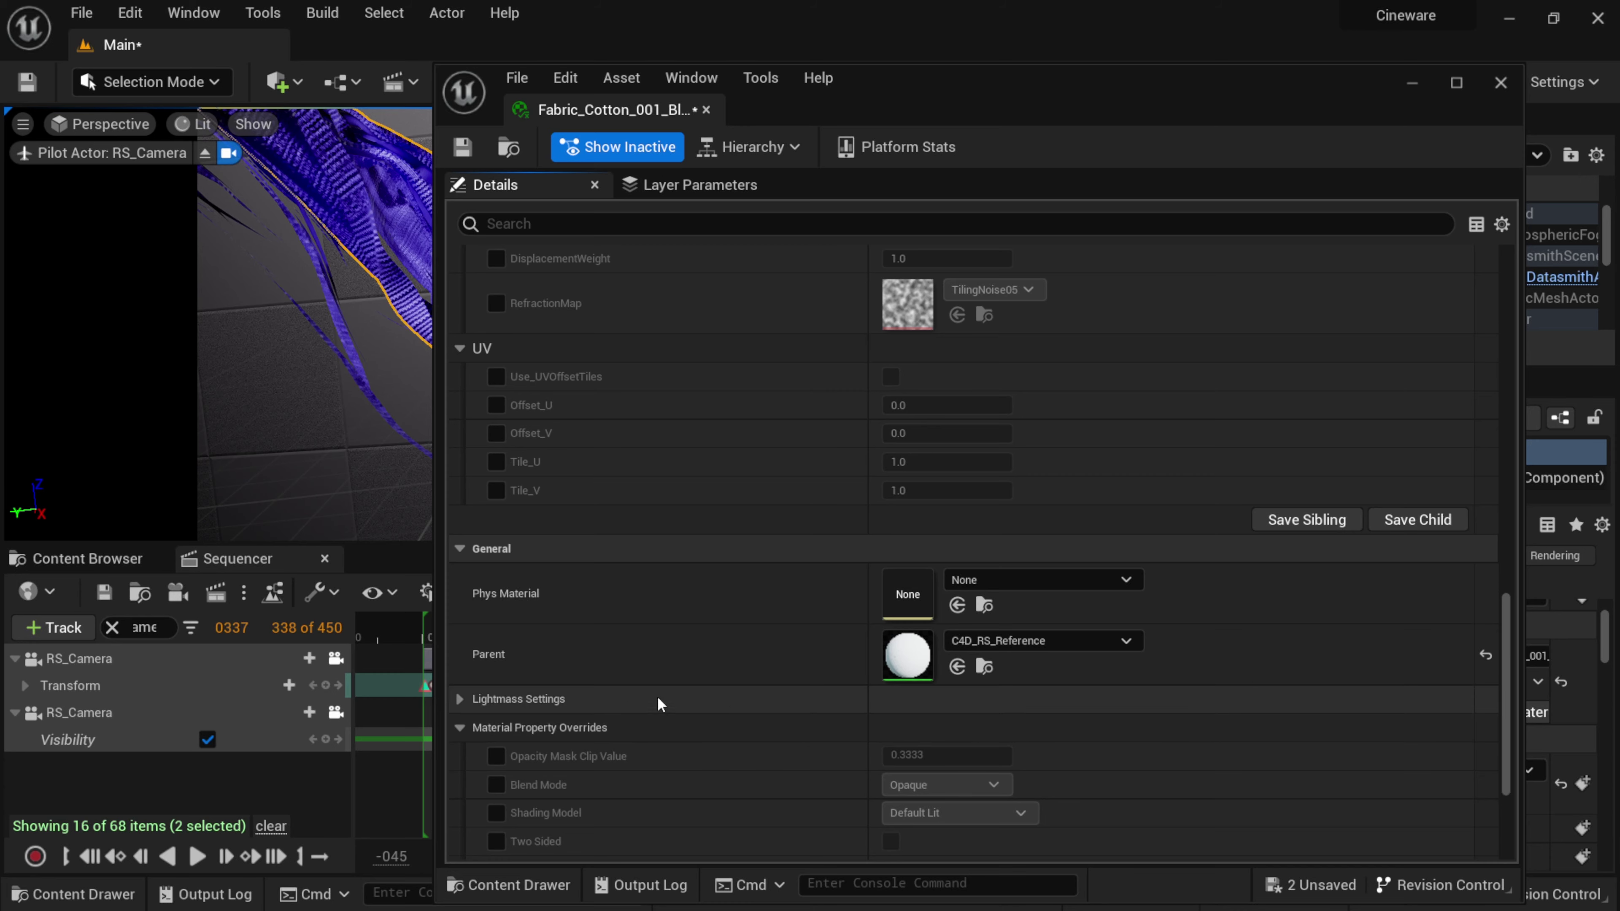
left_click_drag(965, 94, 955, 50)
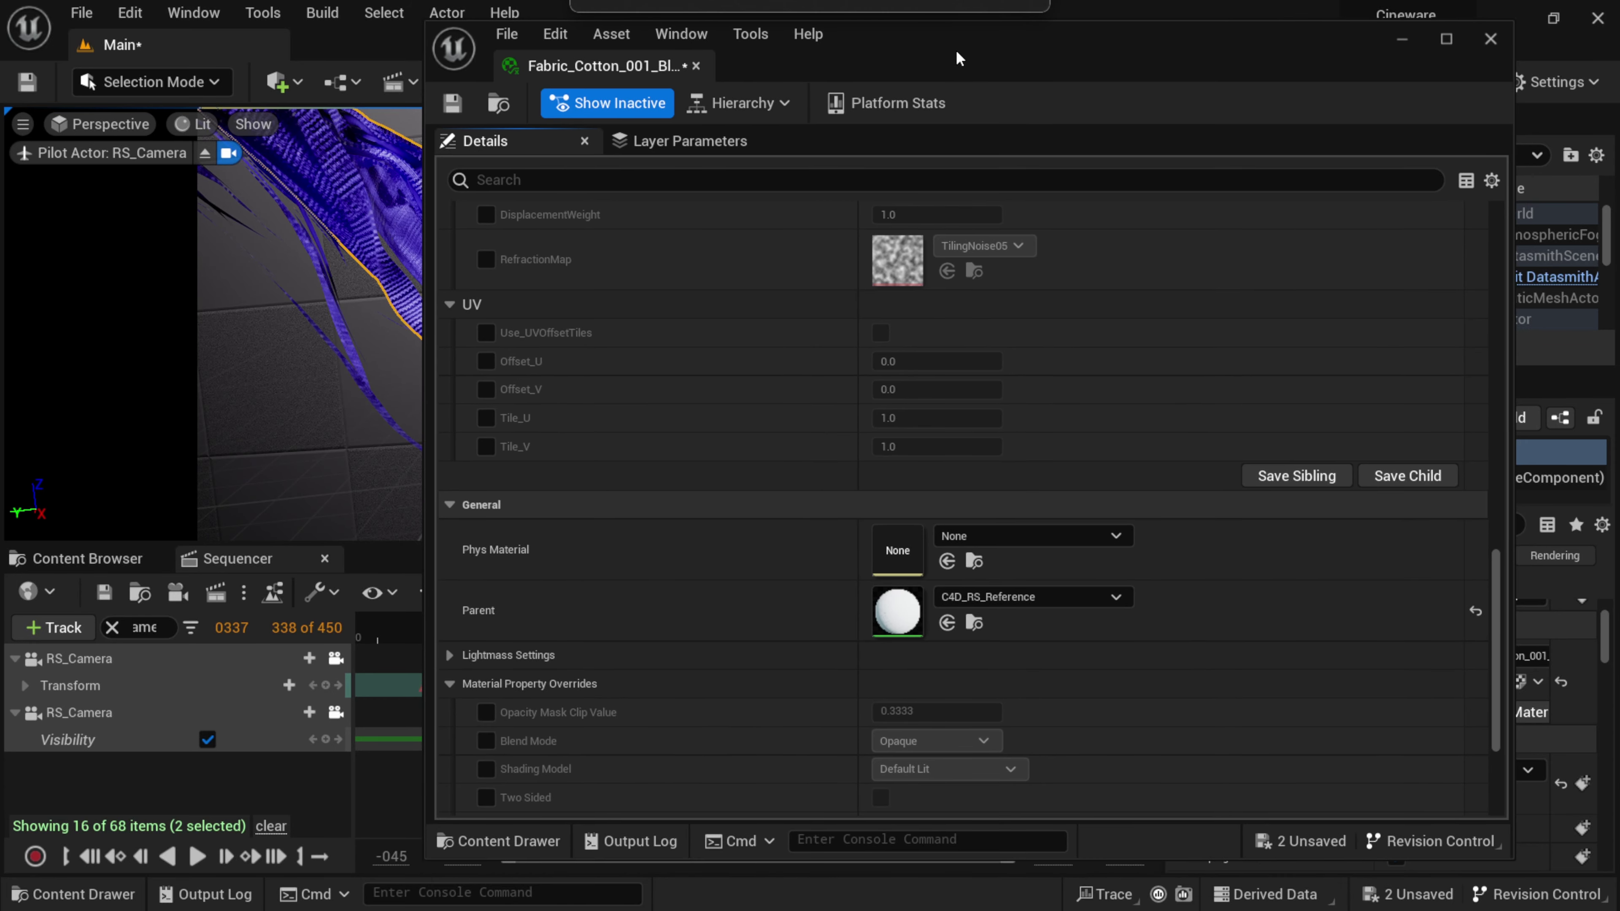
scroll(561, 760, "down", 1)
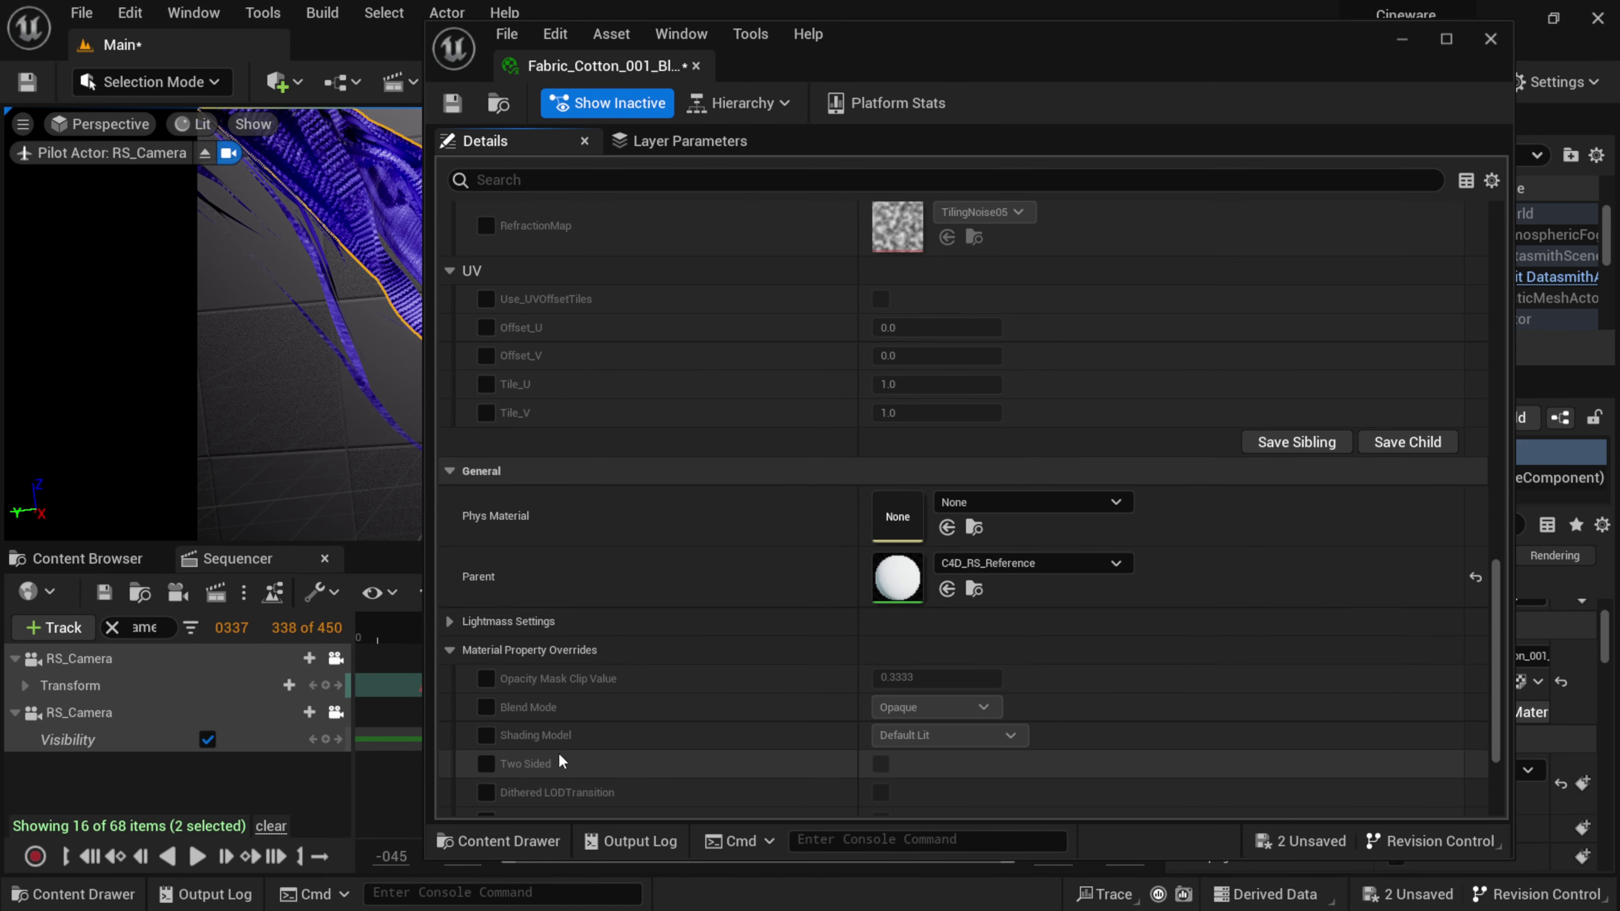
left_click(486, 765)
left_click(872, 764)
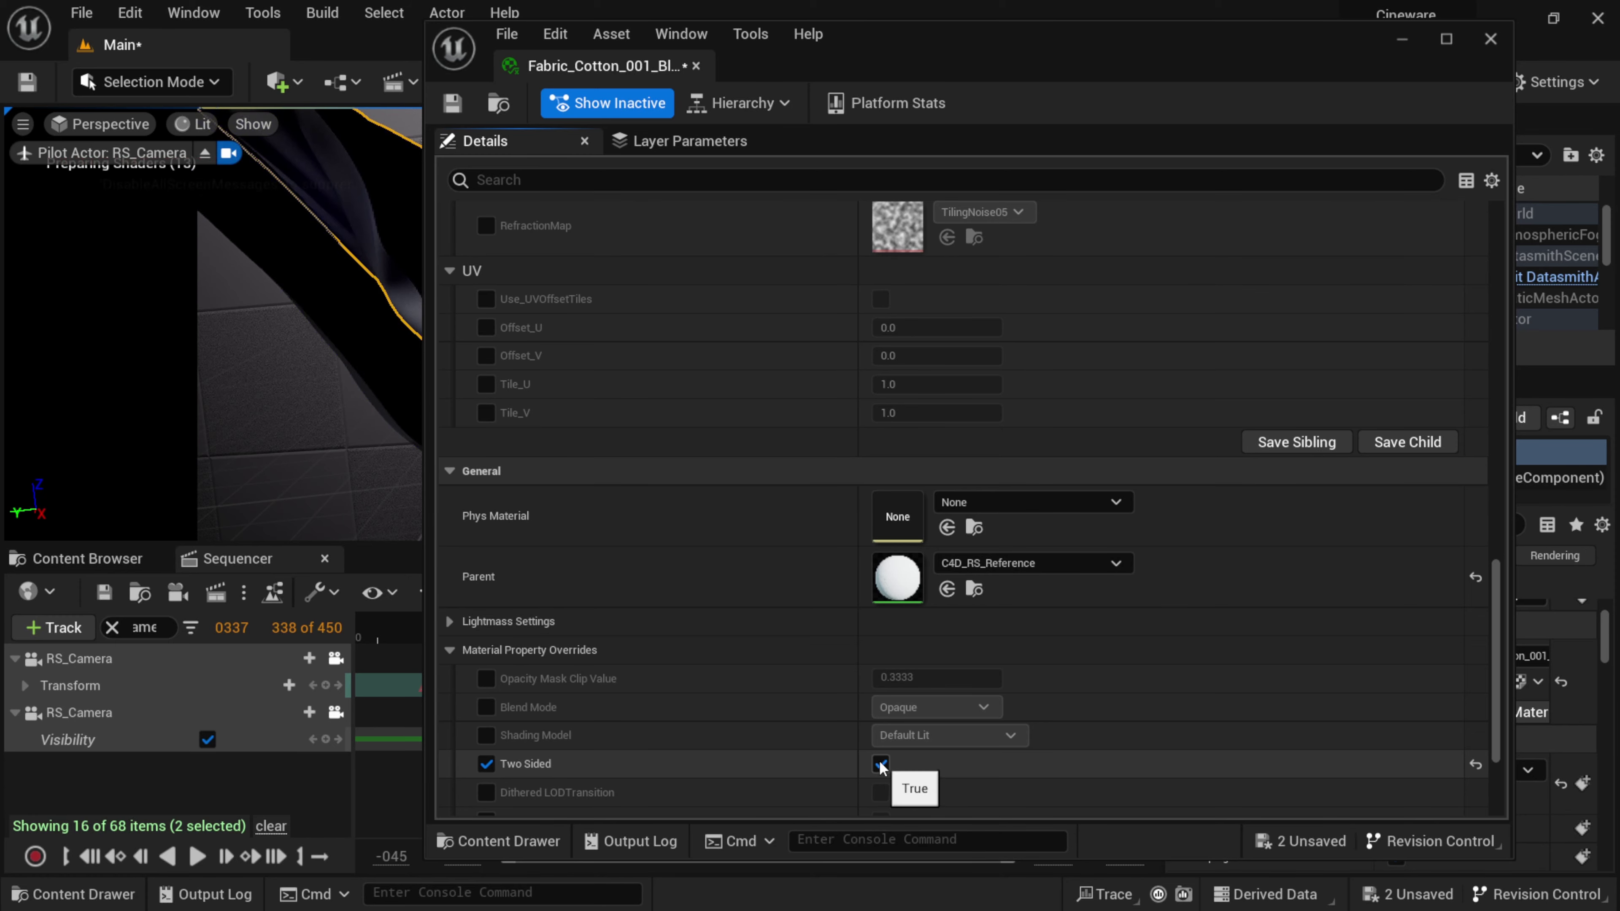
left_click(452, 103)
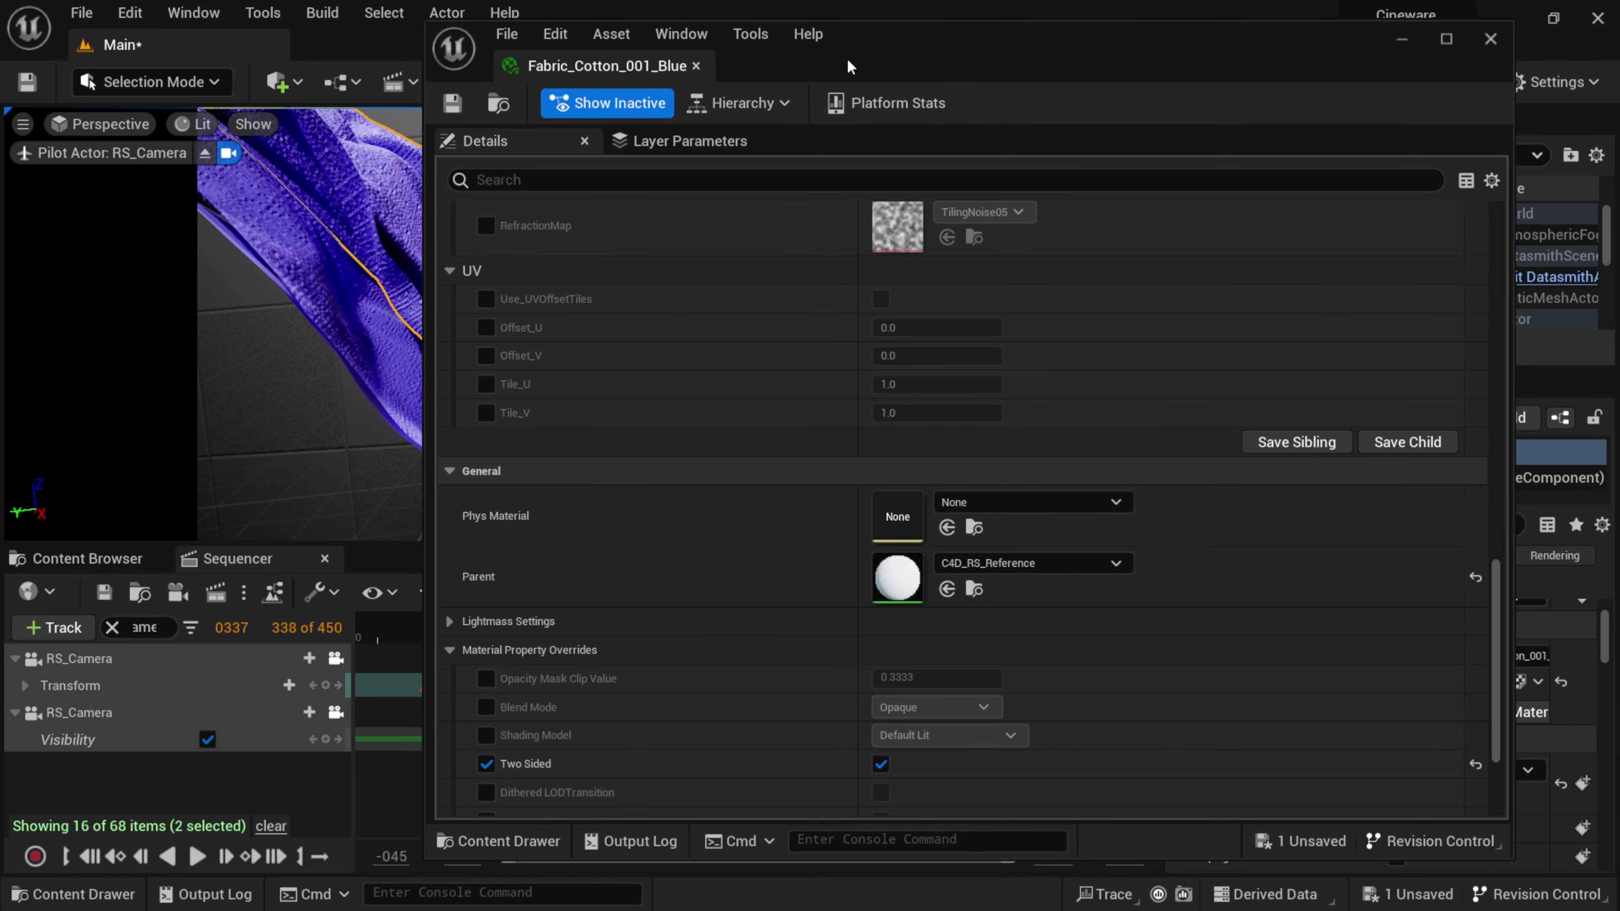
Step: Scrub the cloth to around frame 206 and enable Use_UVOffsetTiles on the fabric material
left_click_drag(848, 53, 1228, 491)
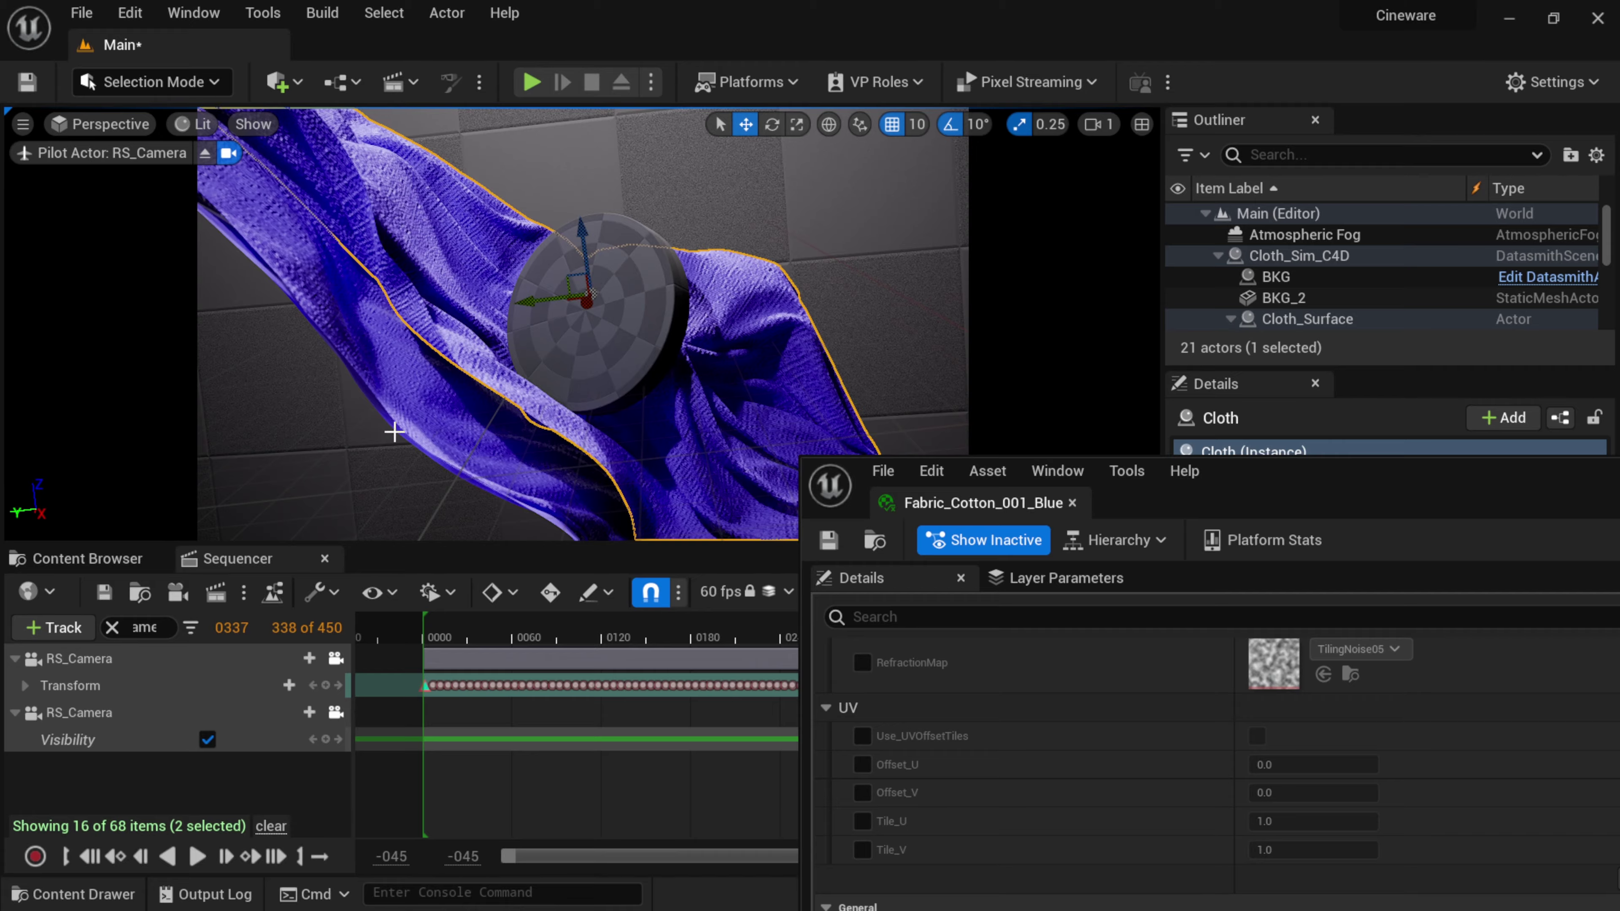
left_click_drag(542, 636, 719, 718)
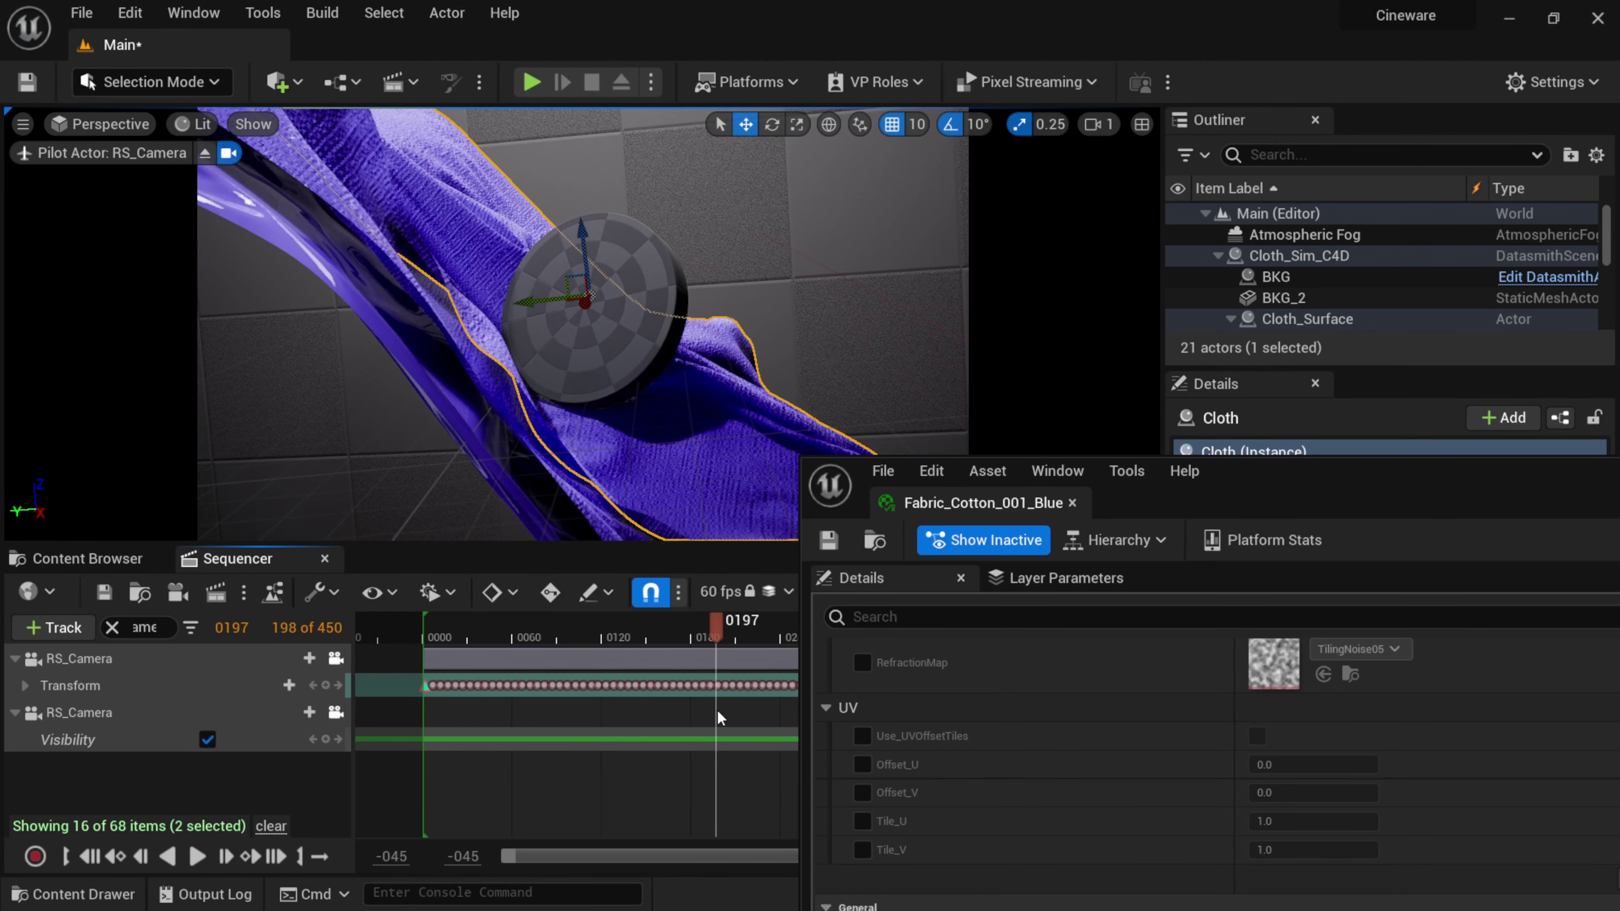
left_click_drag(1314, 502, 1127, 174)
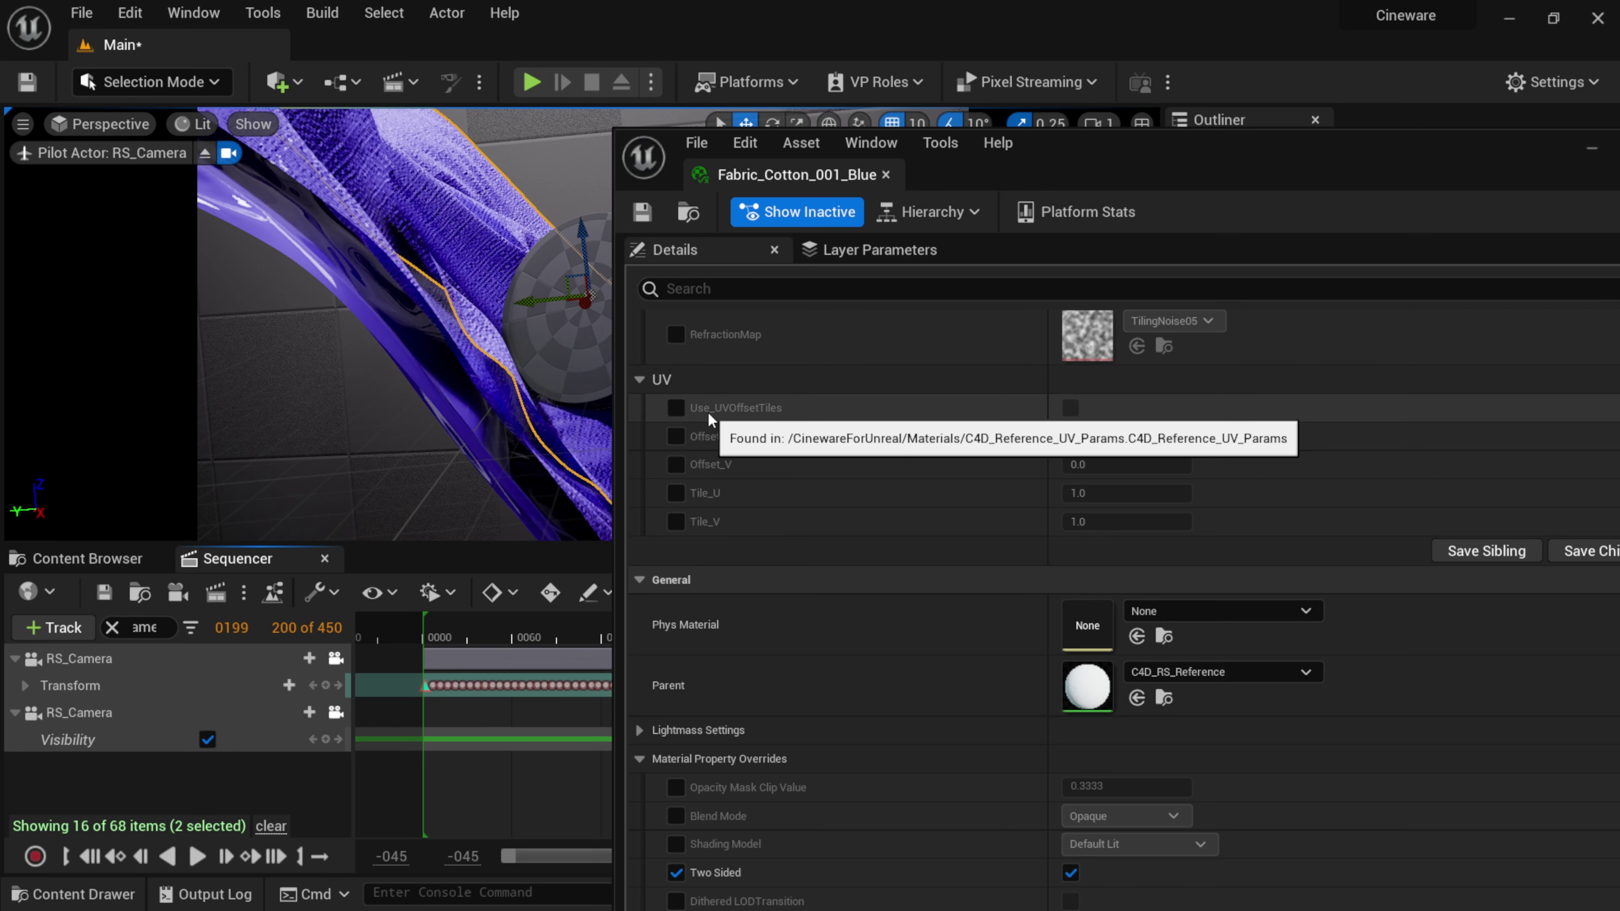
left_click(674, 409)
left_click(1070, 408)
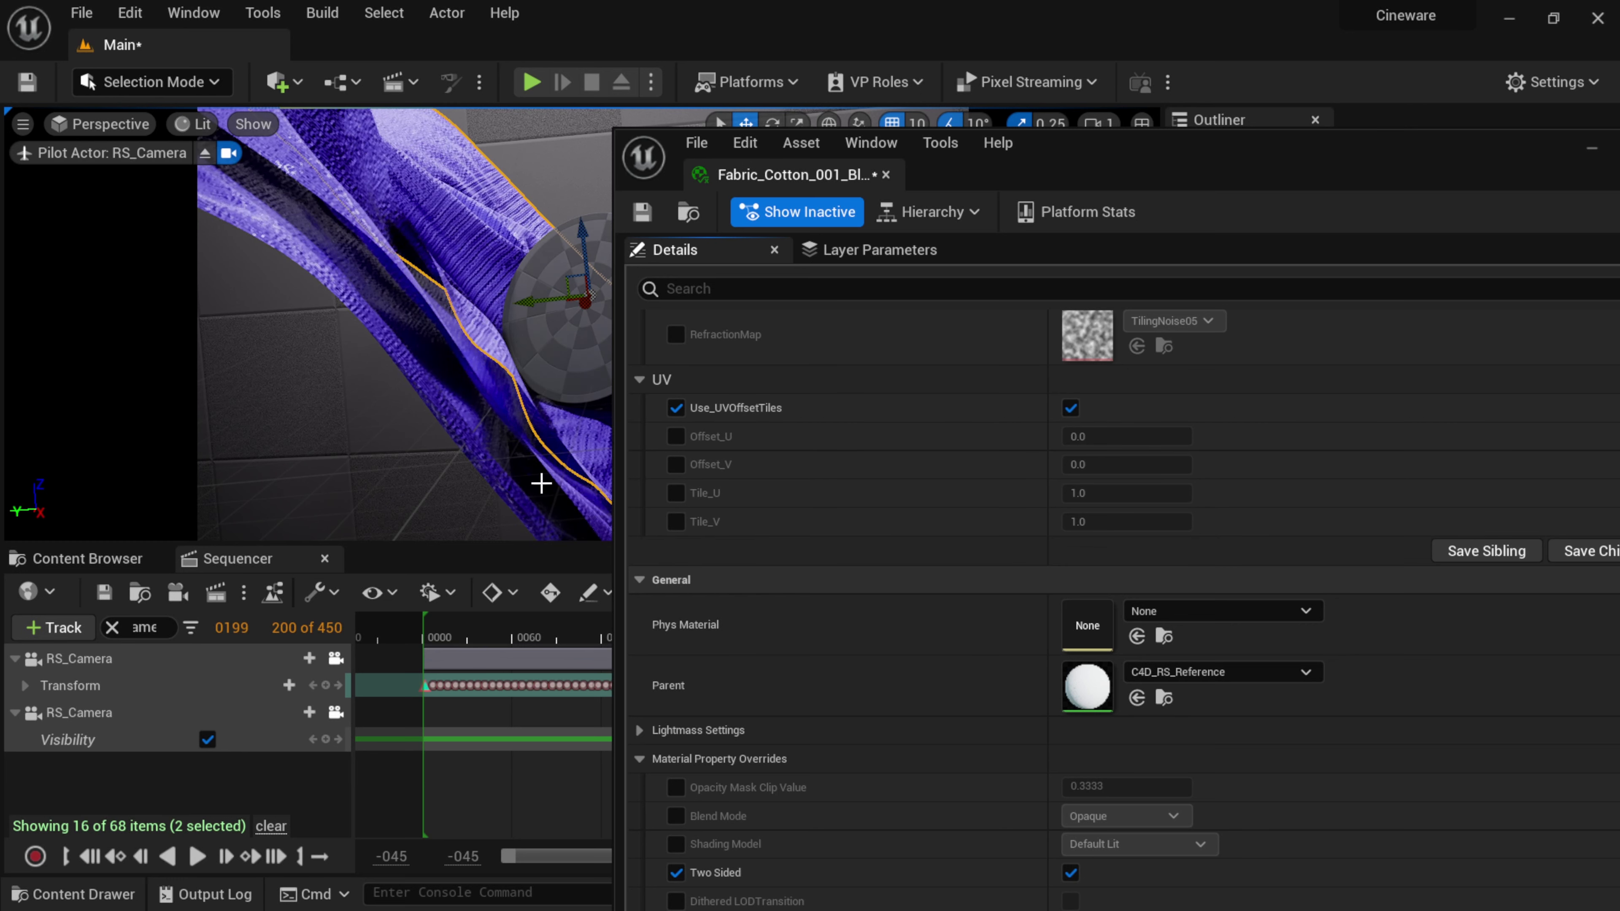
Step: Enable Tile_U and Tile_V and set them to 5.0 and 10.0
left_click(676, 493)
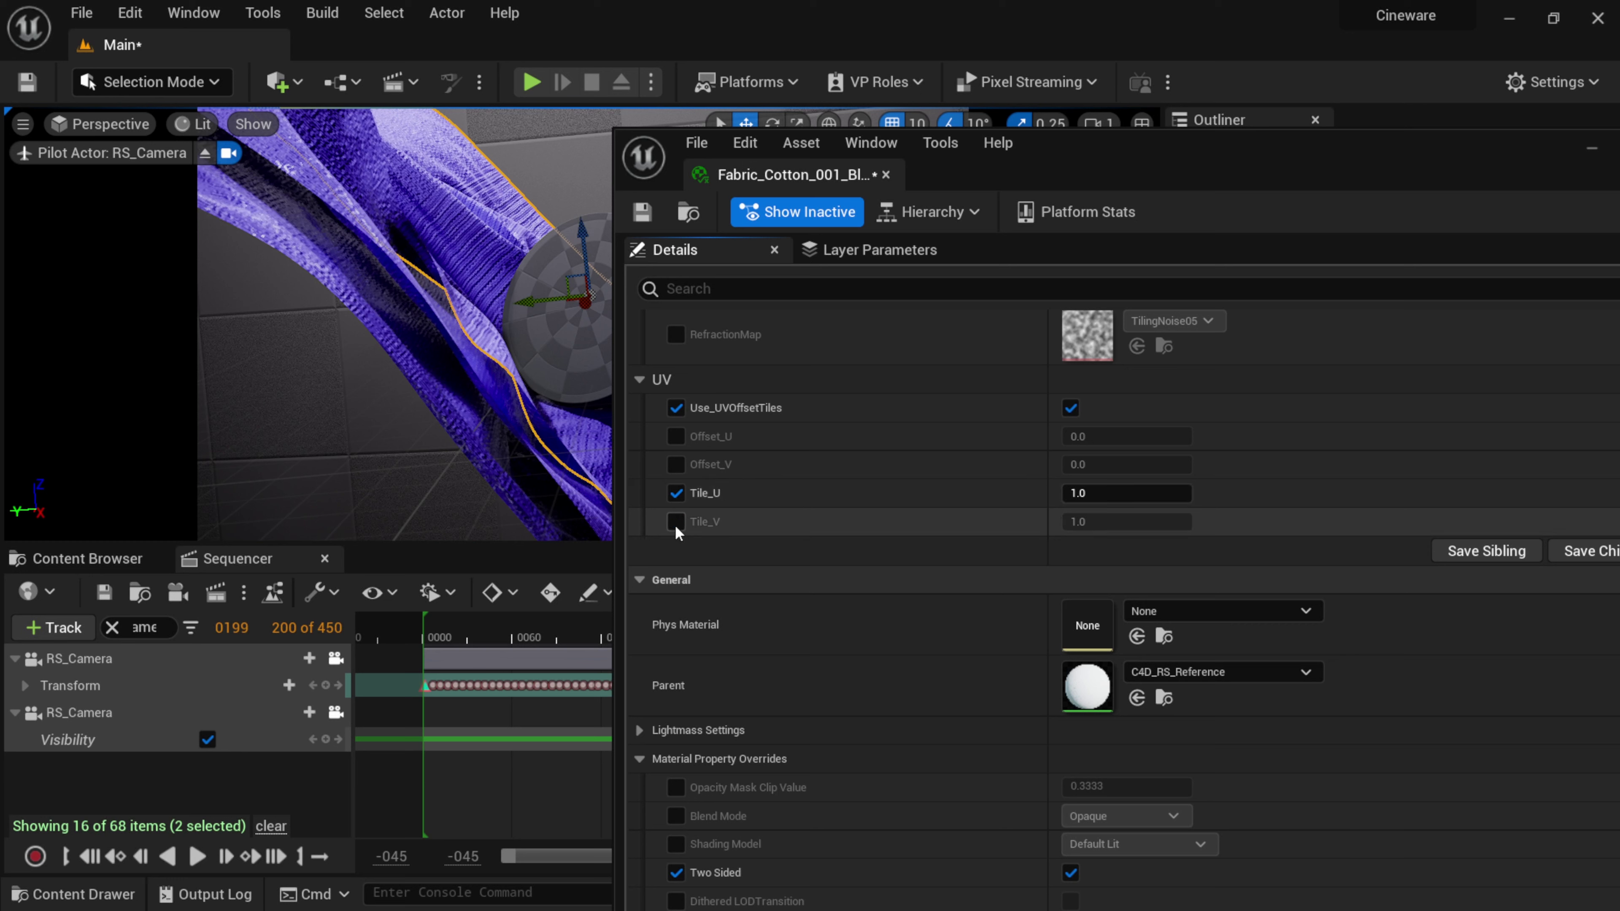
left_click(674, 522)
left_click(1086, 494)
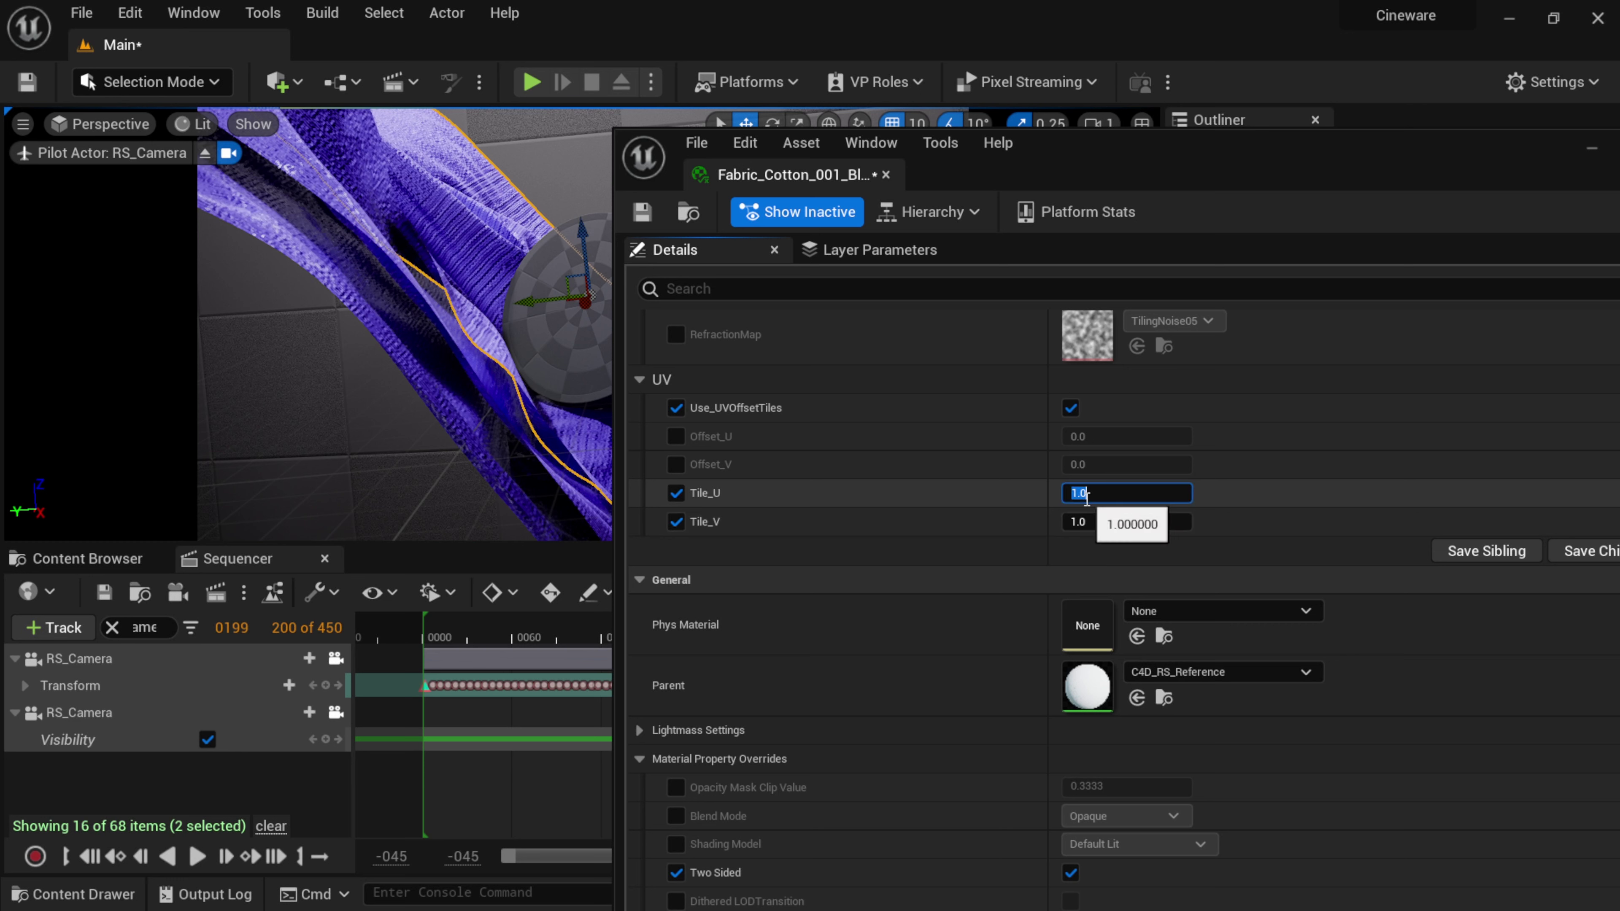
key("Tab")
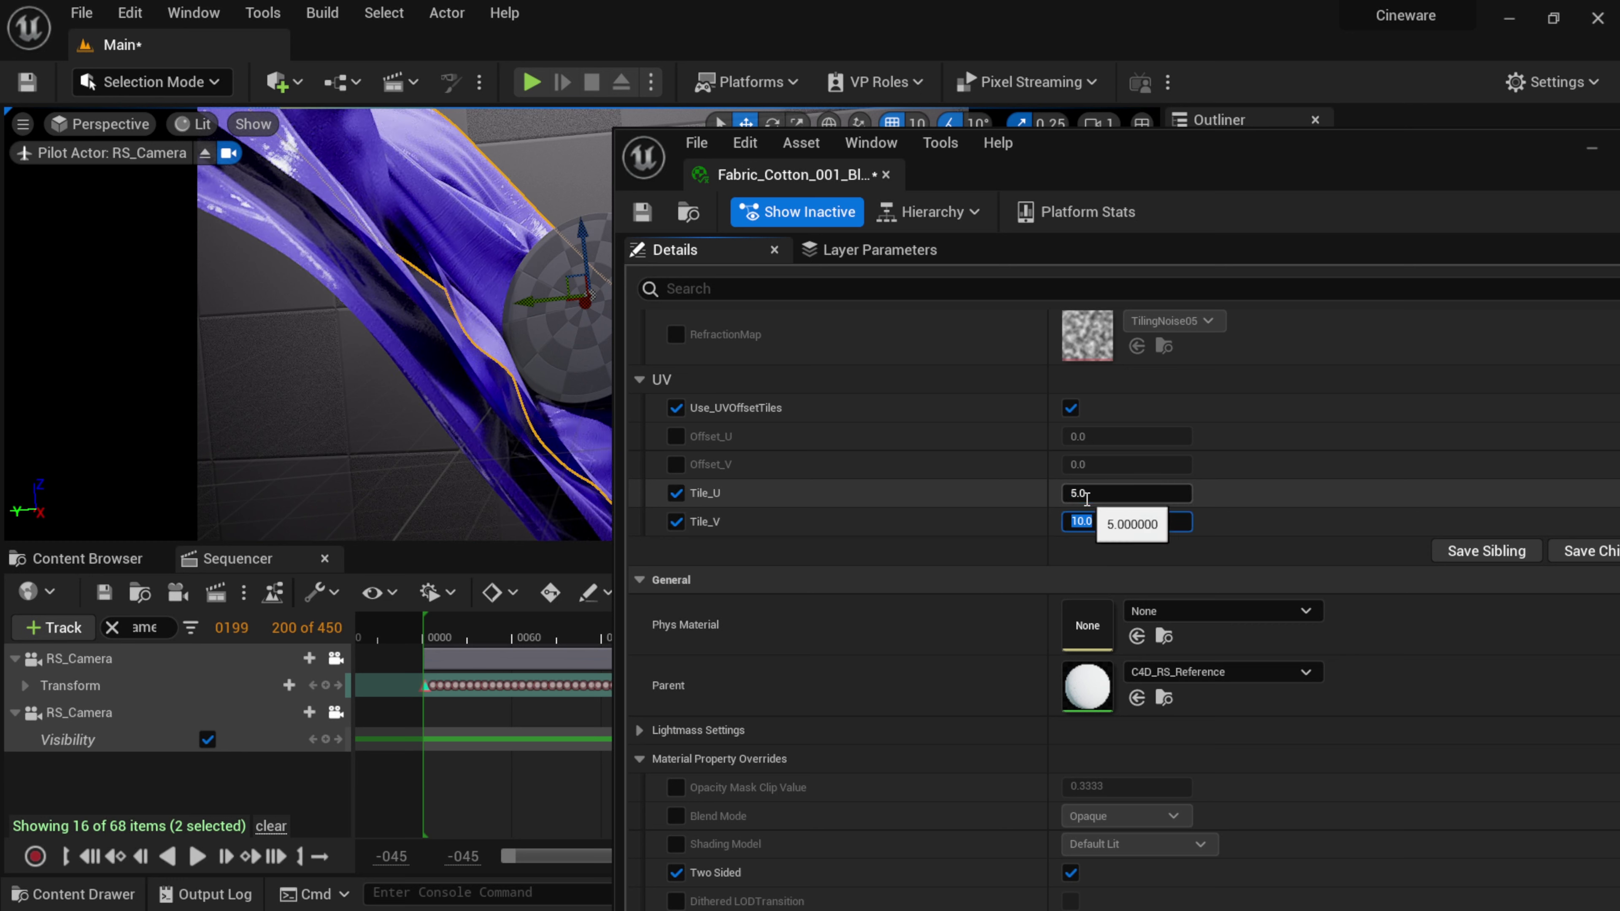
key("Return")
Step: Check the retiled fabric in the viewport and save the Fabric_Cotton_001_Blue material
left_click_drag(1104, 175, 1392, 206)
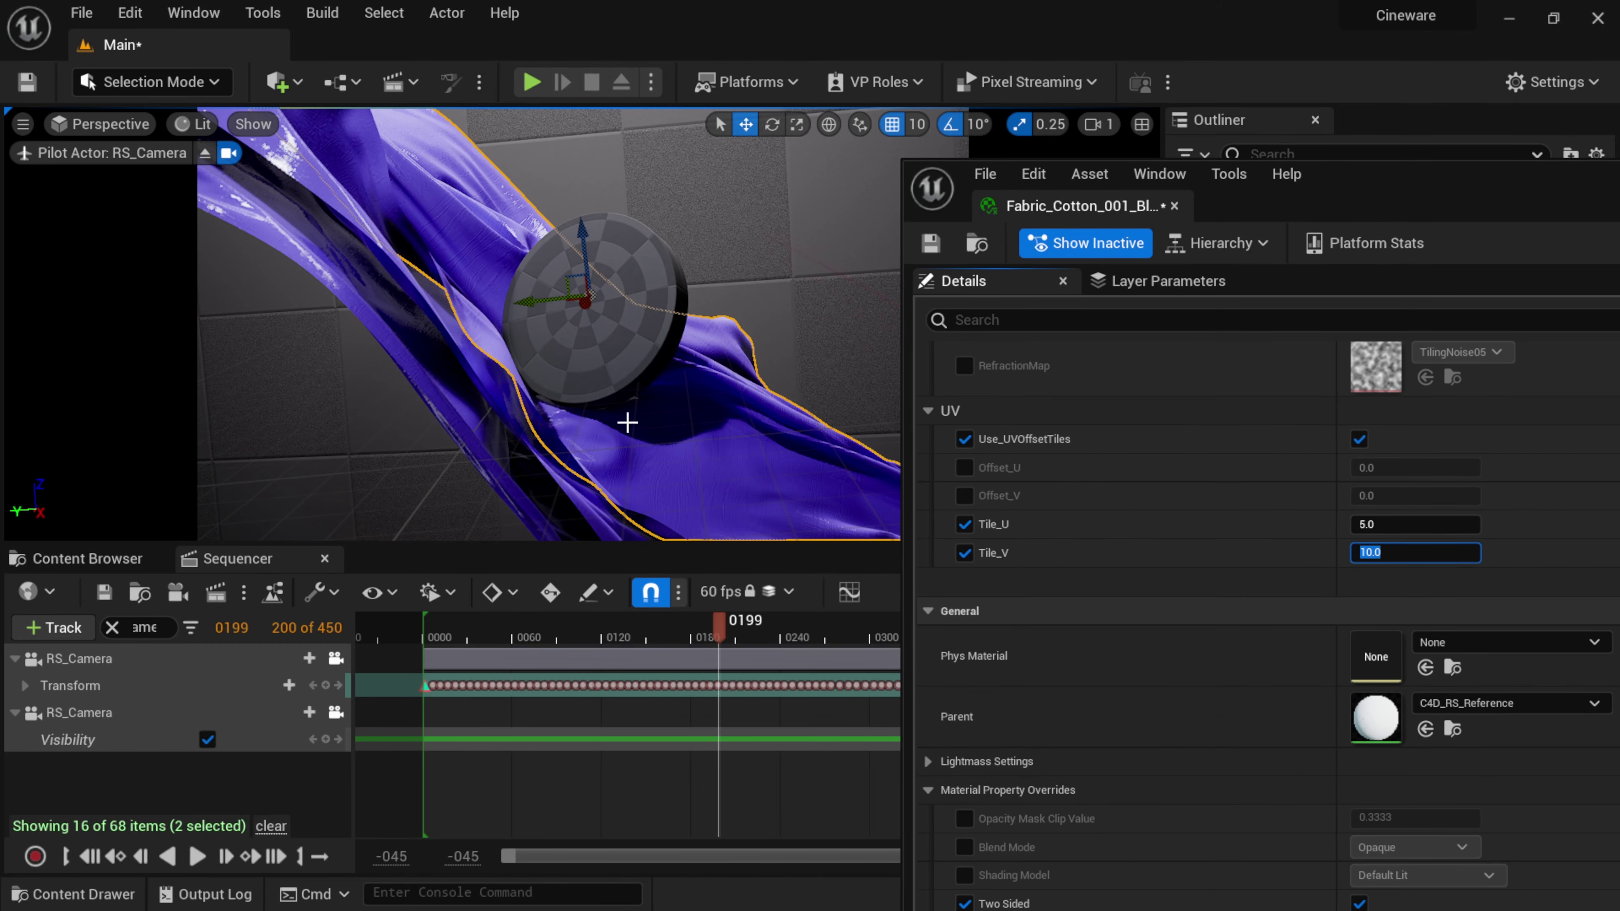
left_click_drag(1348, 226, 867, 158)
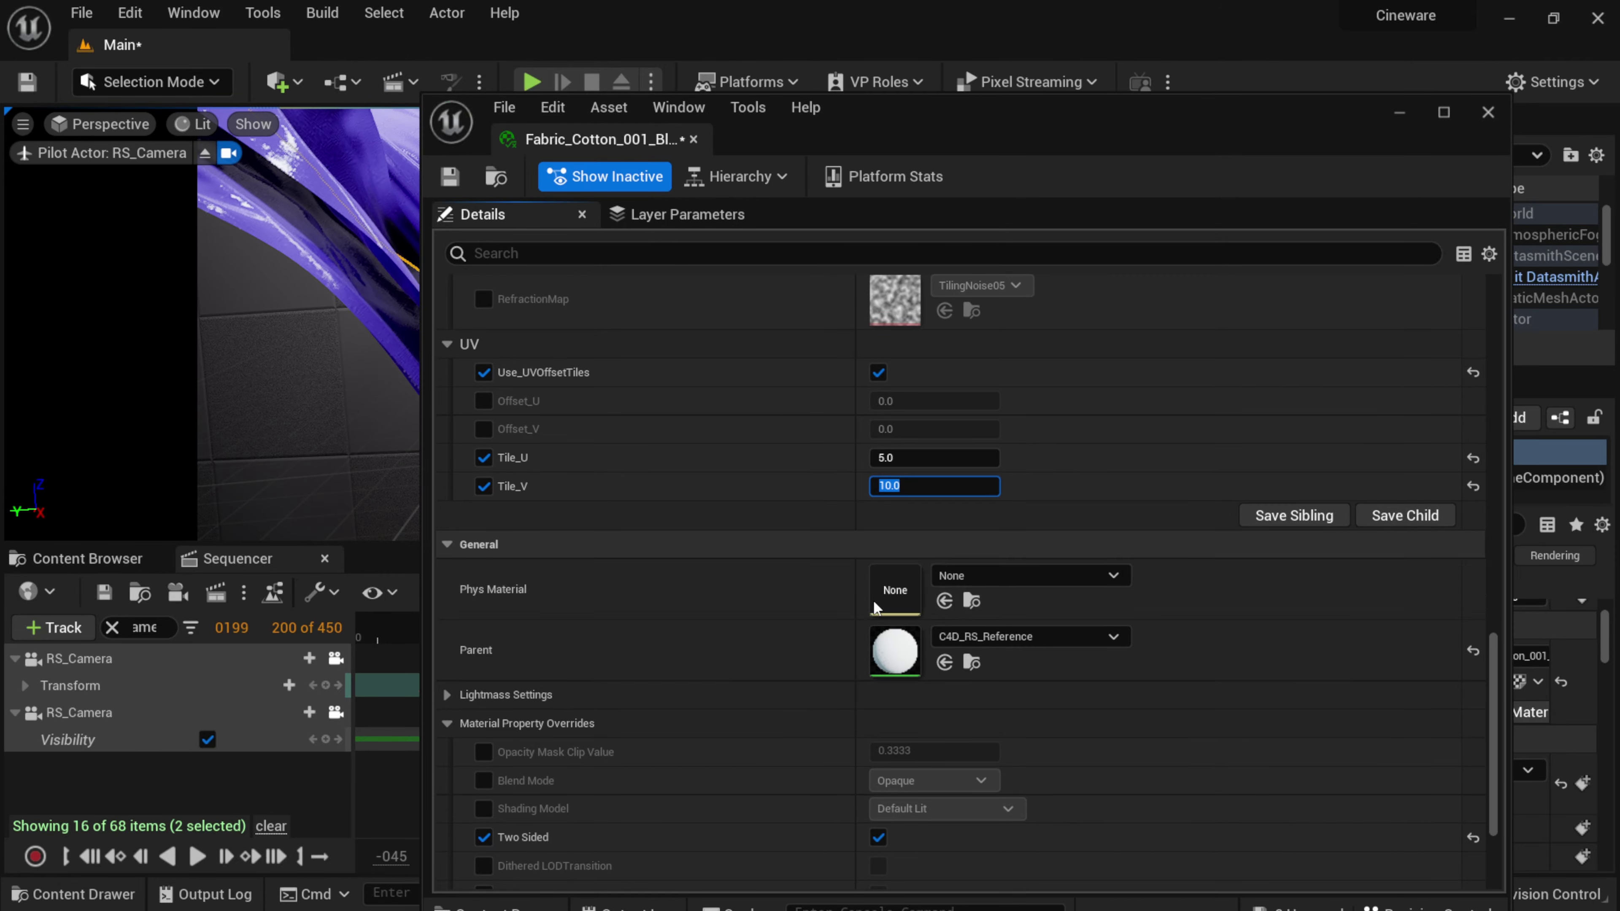
left_click(450, 178)
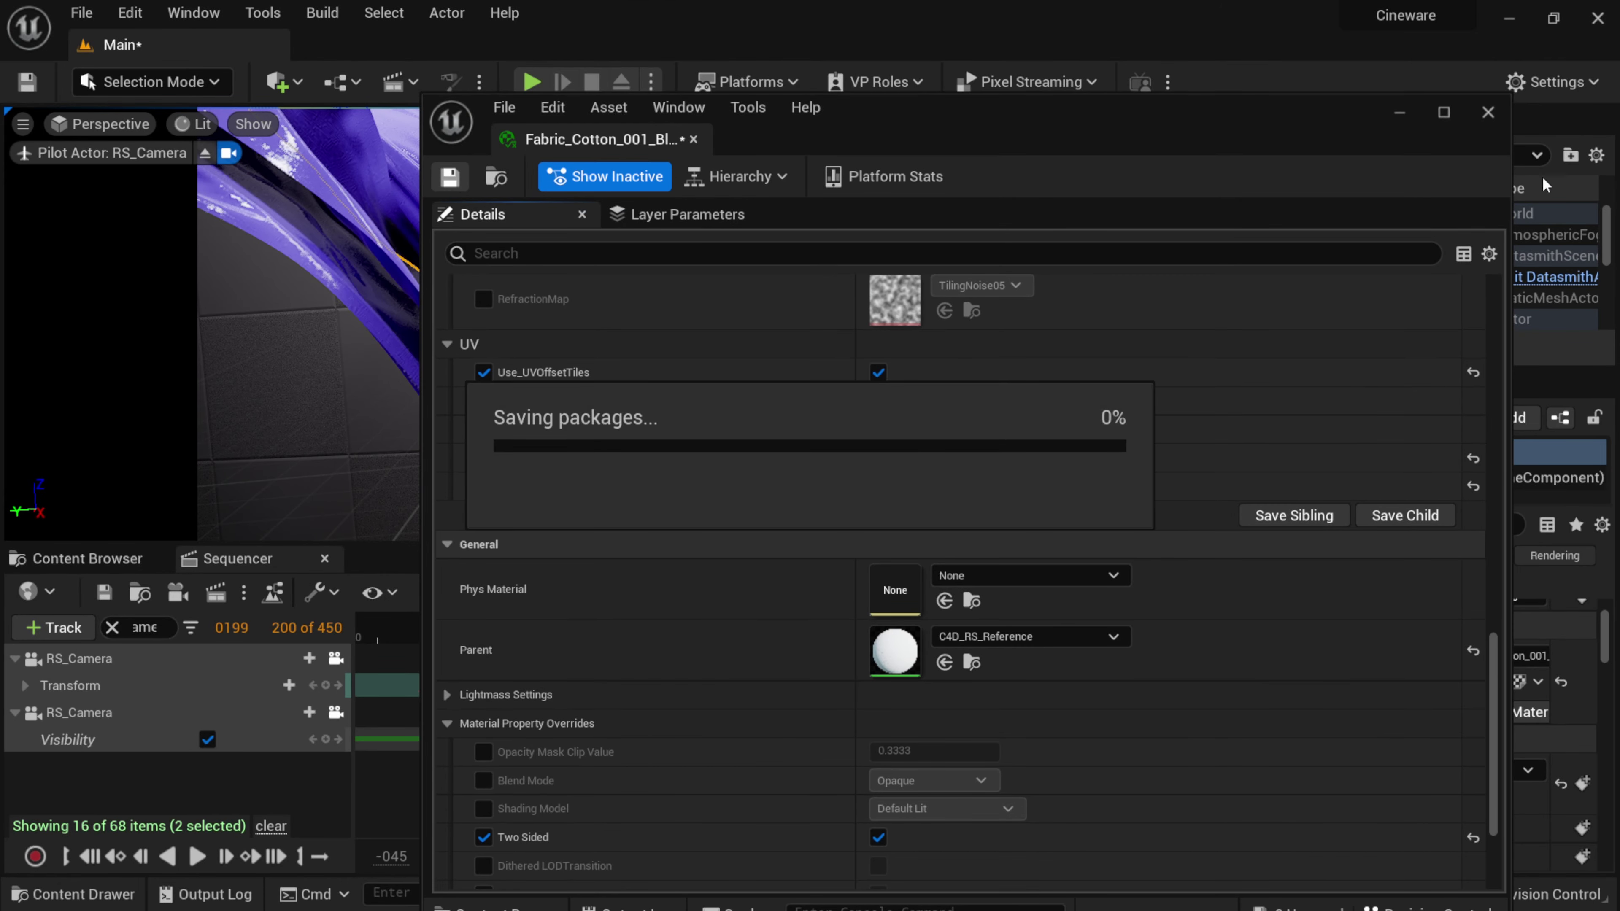
Step: Close the material editor and play the violet cloth from the start through RS_Camera
left_click(1487, 113)
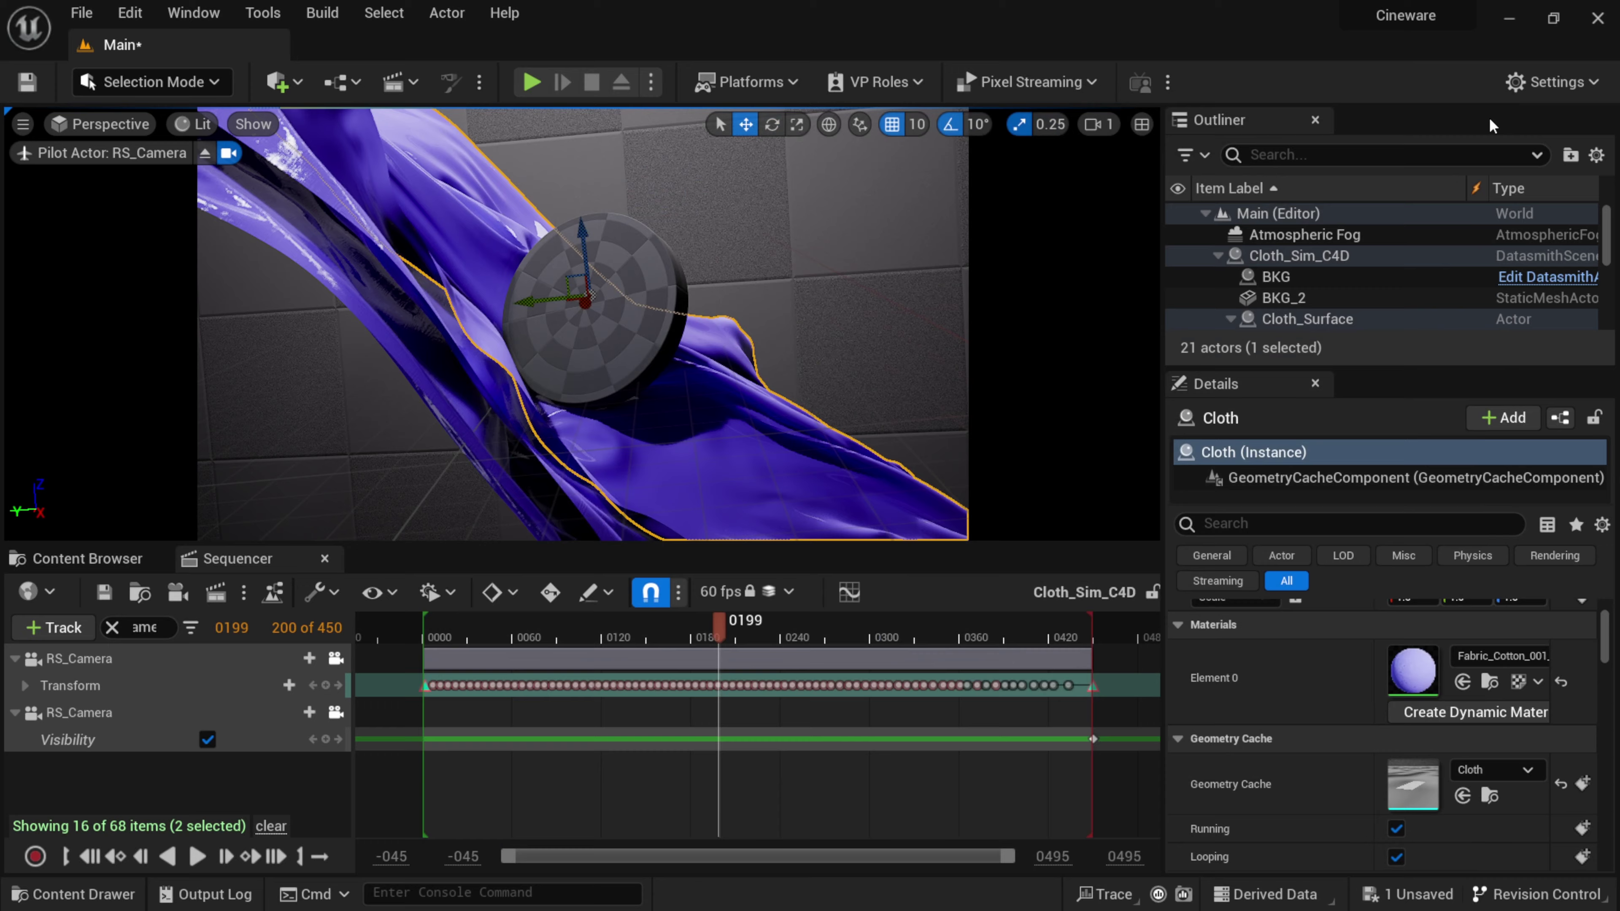
left_click(90, 857)
left_click(198, 857)
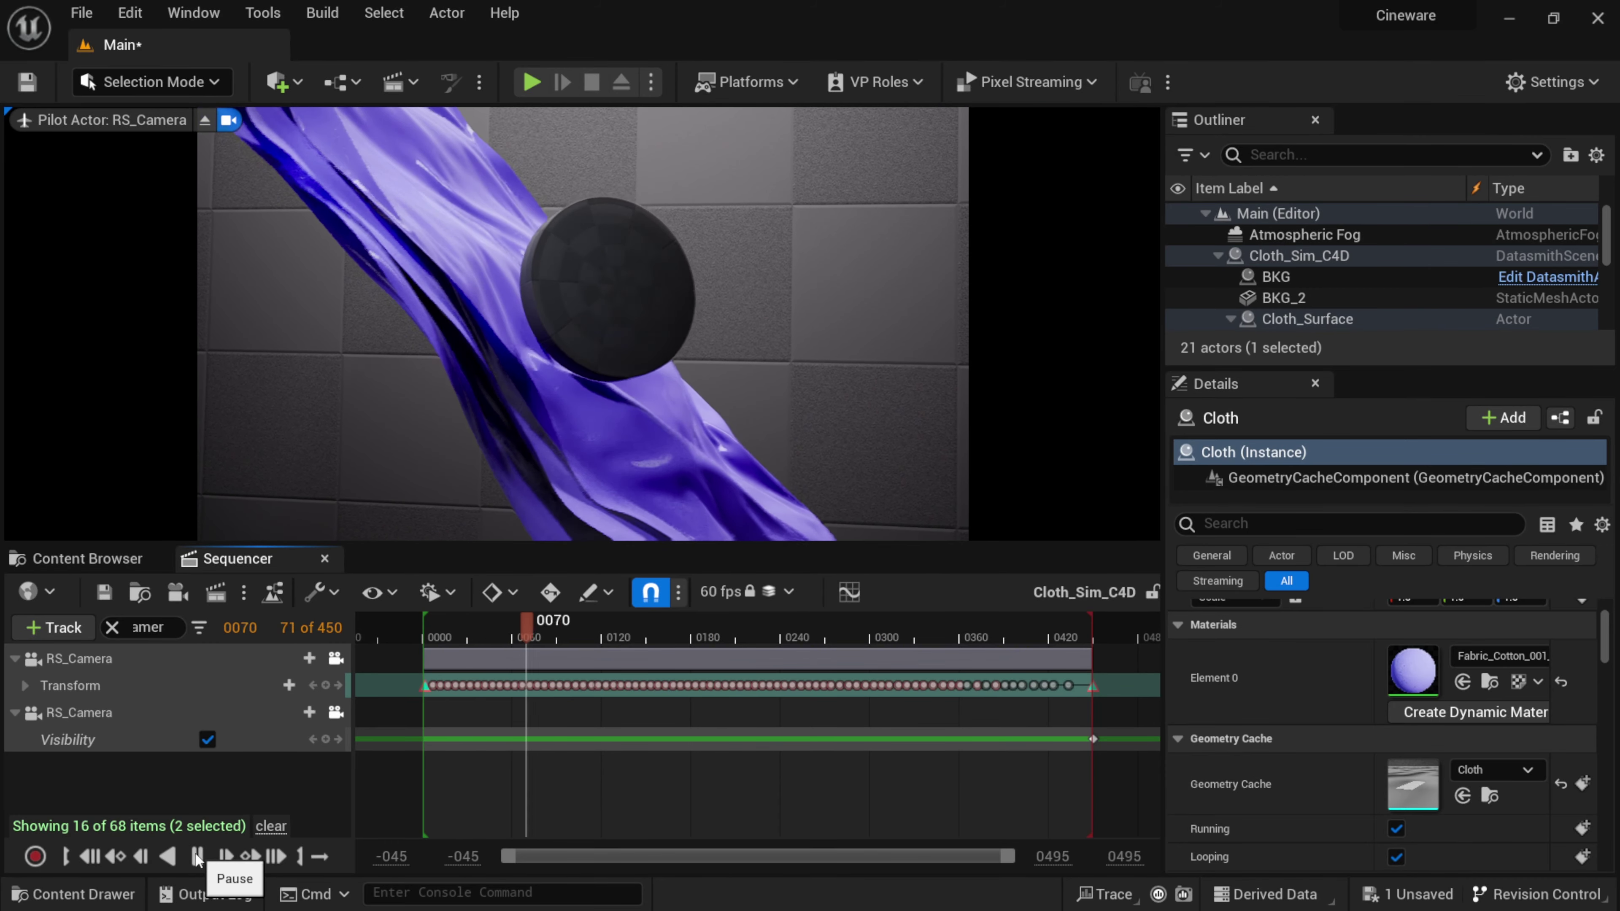